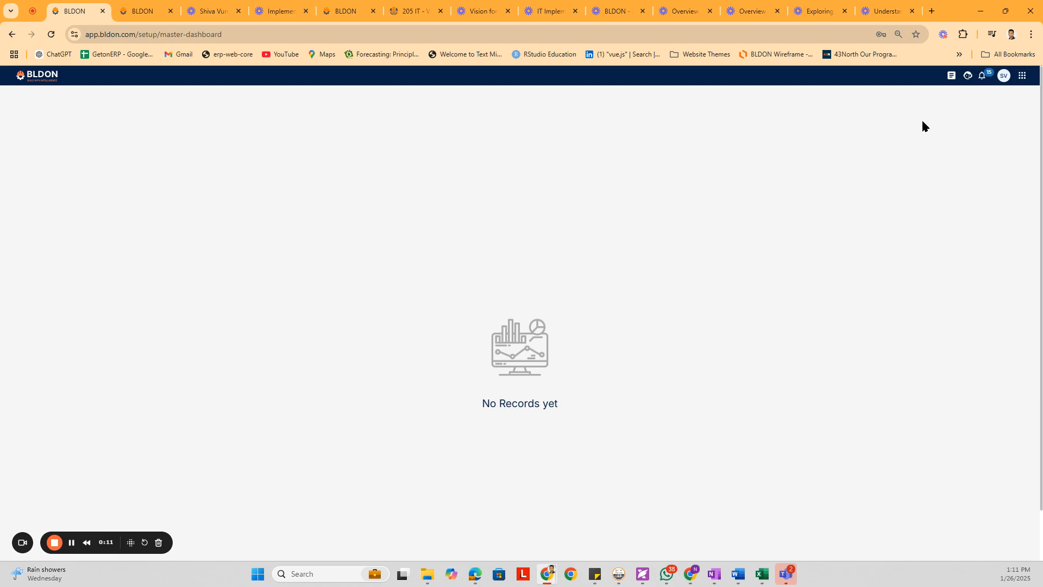
Open the Vendor Management application and view the blank Add Vendor form, cancelling it without creating a vendor.
left_click(1021, 80)
left_click(980, 315)
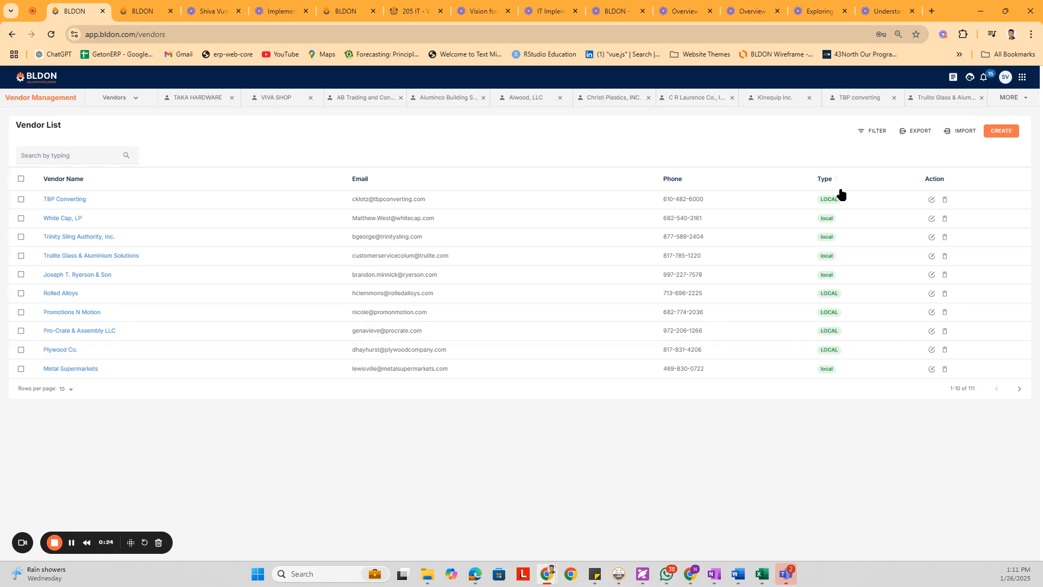
left_click(1002, 131)
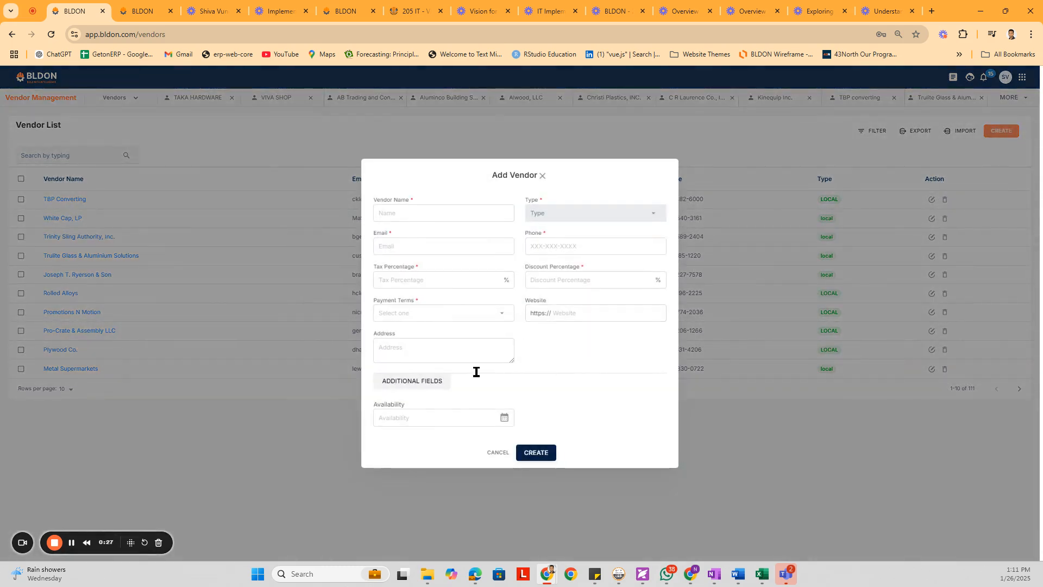
left_click(500, 451)
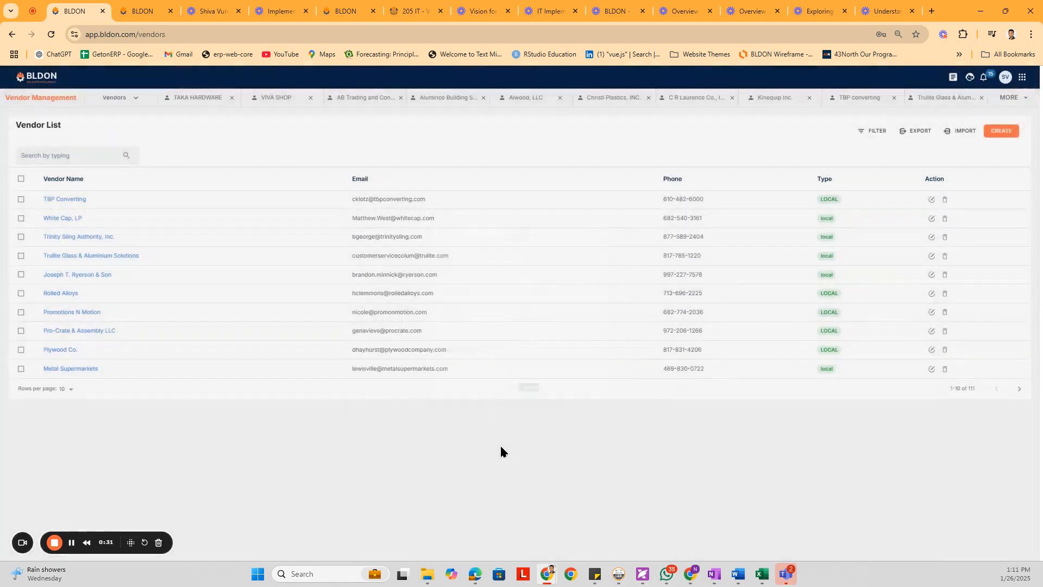
Open the Trinity Sling Authority, Inc. vendor record and switch to the White Cap, LP record.
left_click(61, 238)
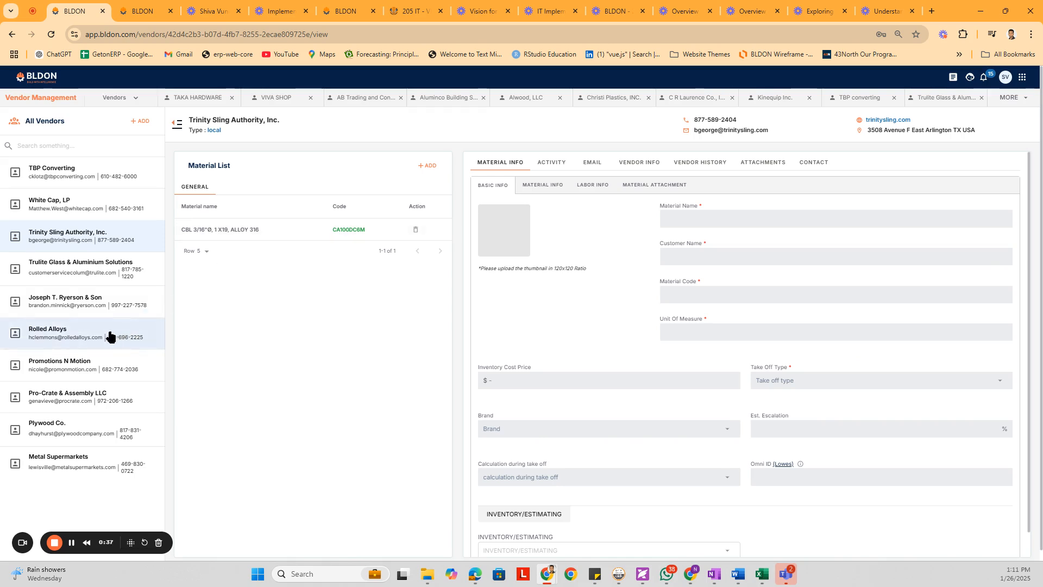
left_click(74, 401)
left_click(82, 242)
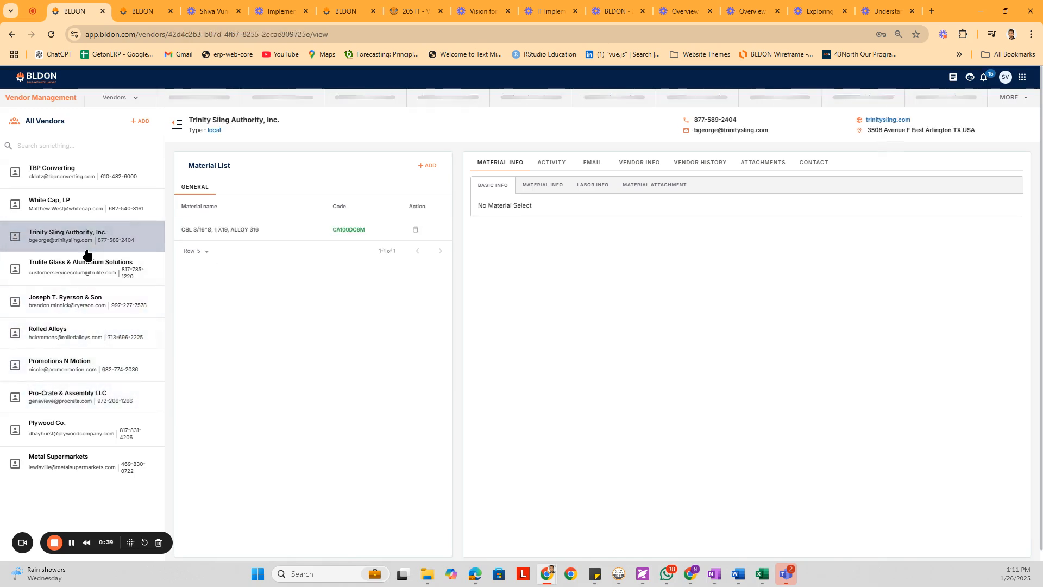
left_click(84, 209)
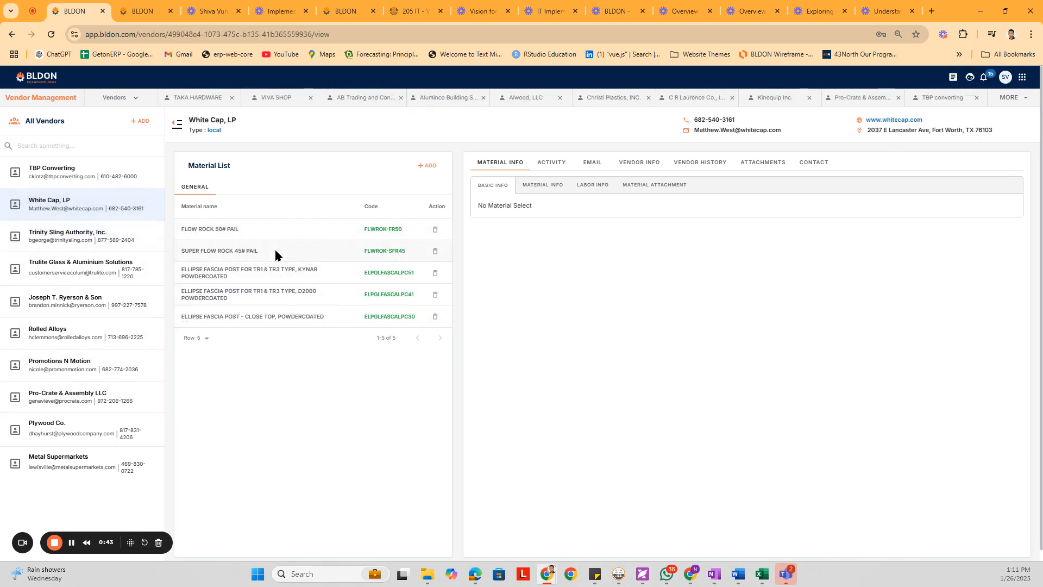
Review the price, last price date and cost information of White Cap's FLOW ROCK 50# PAIL material.
left_click(542, 185)
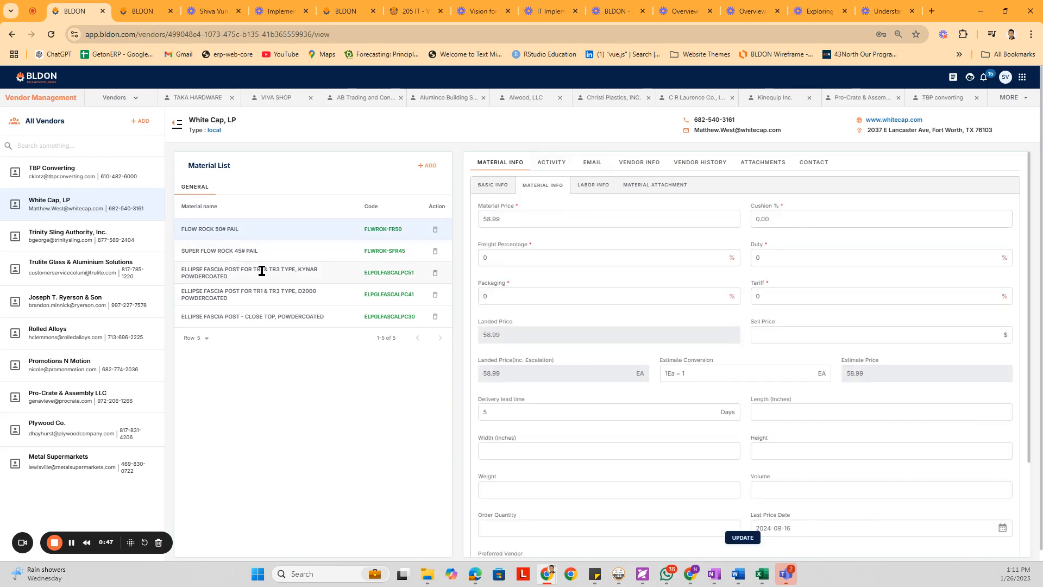
left_click(525, 224)
scroll(634, 331, "down", 2)
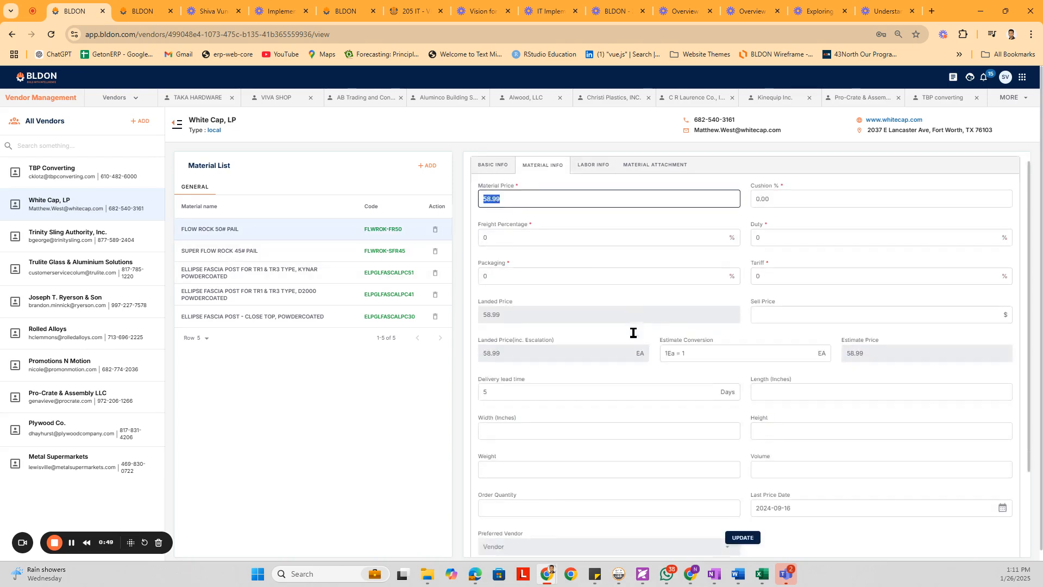
left_click(796, 418)
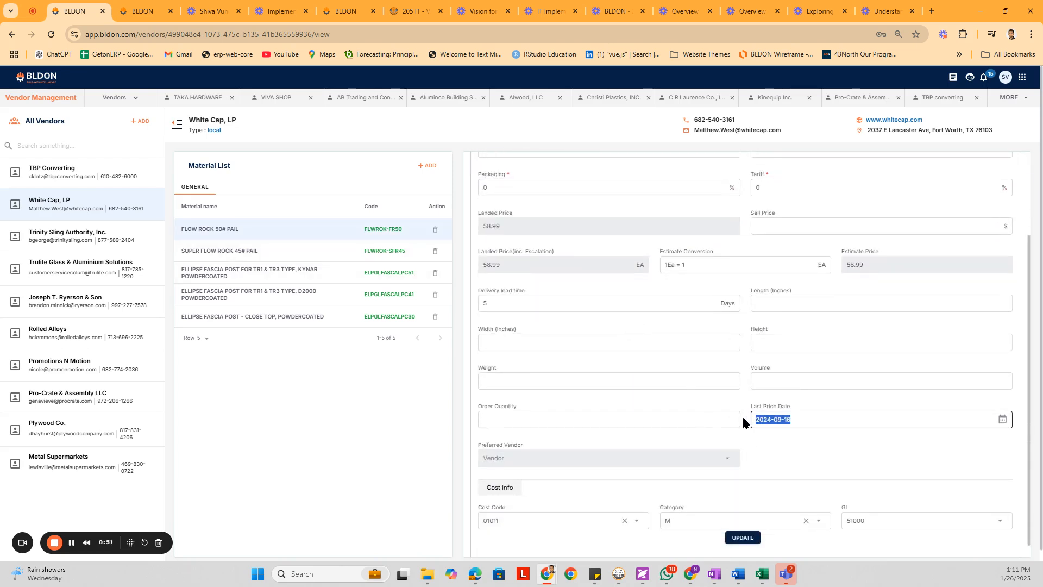
left_click(804, 459)
scroll(761, 455, "down", 1)
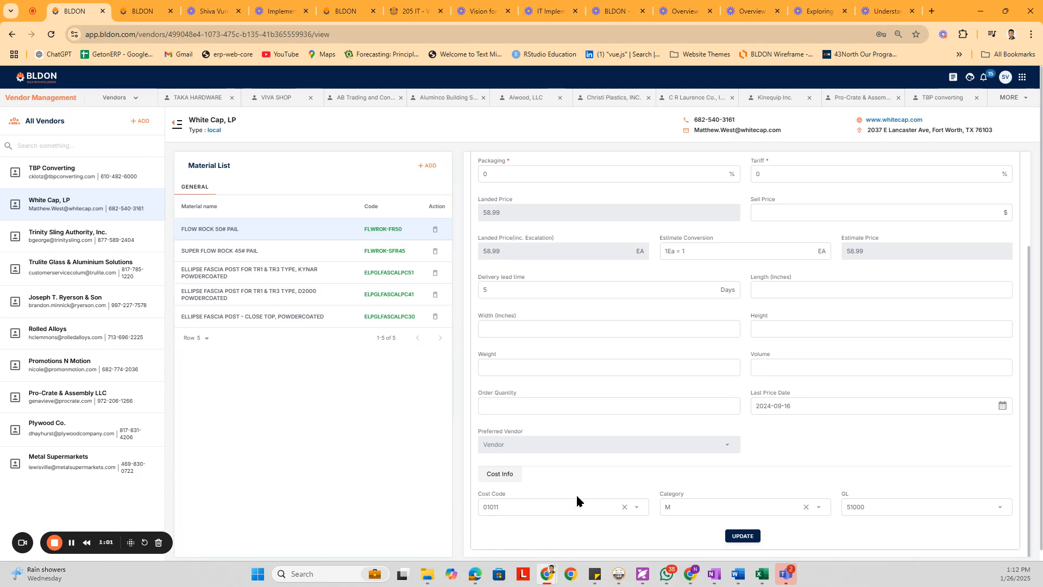
scroll(571, 473, "up", 3)
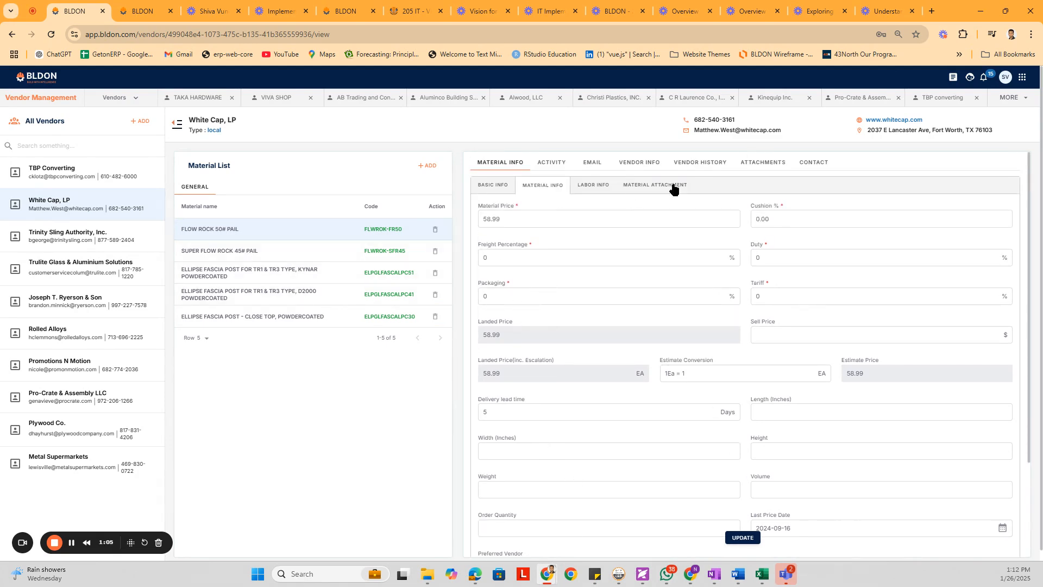
View the materials available to attach to White Cap, LP and cancel without attaching any.
left_click(427, 165)
left_click(468, 308)
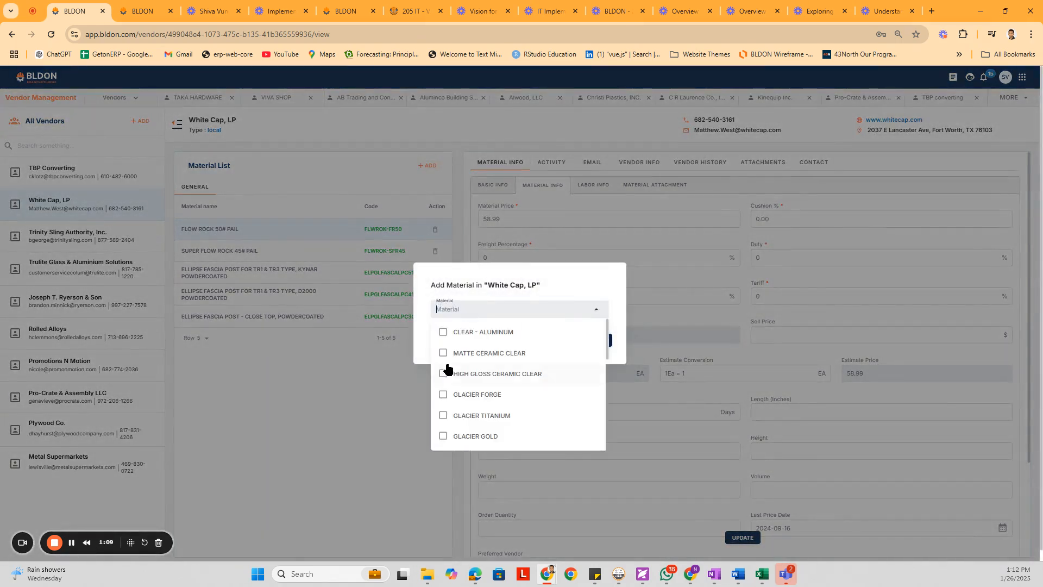
left_click(415, 354)
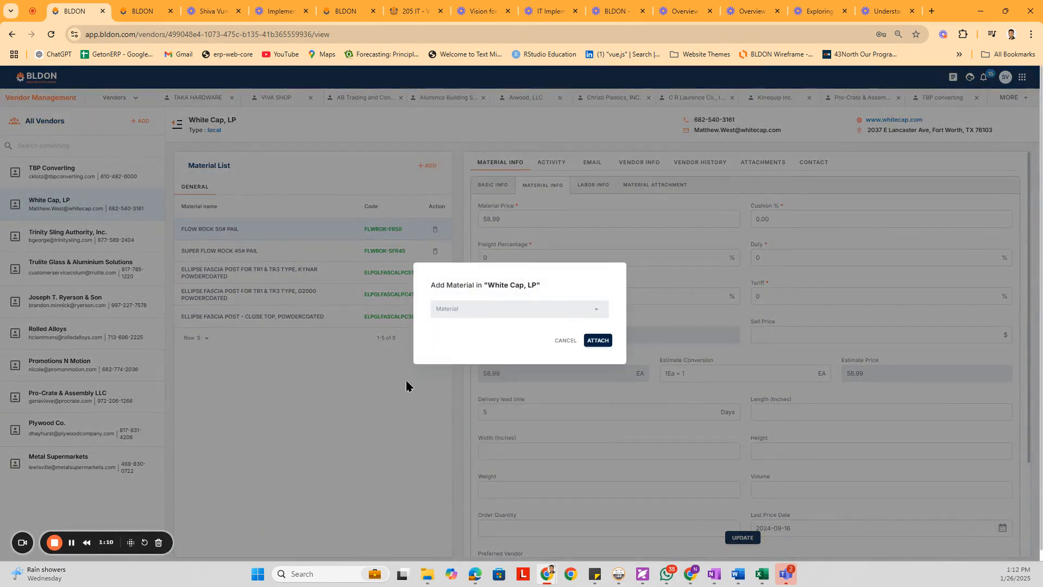
left_click(565, 340)
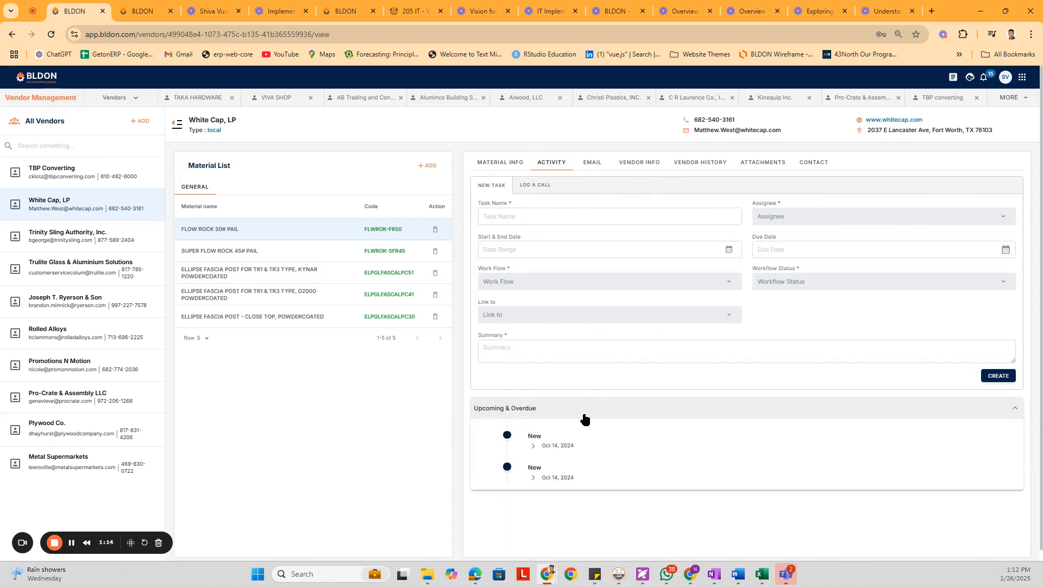
Expand the first upcoming task in White Cap's activity, view its full details and close them.
left_click(533, 446)
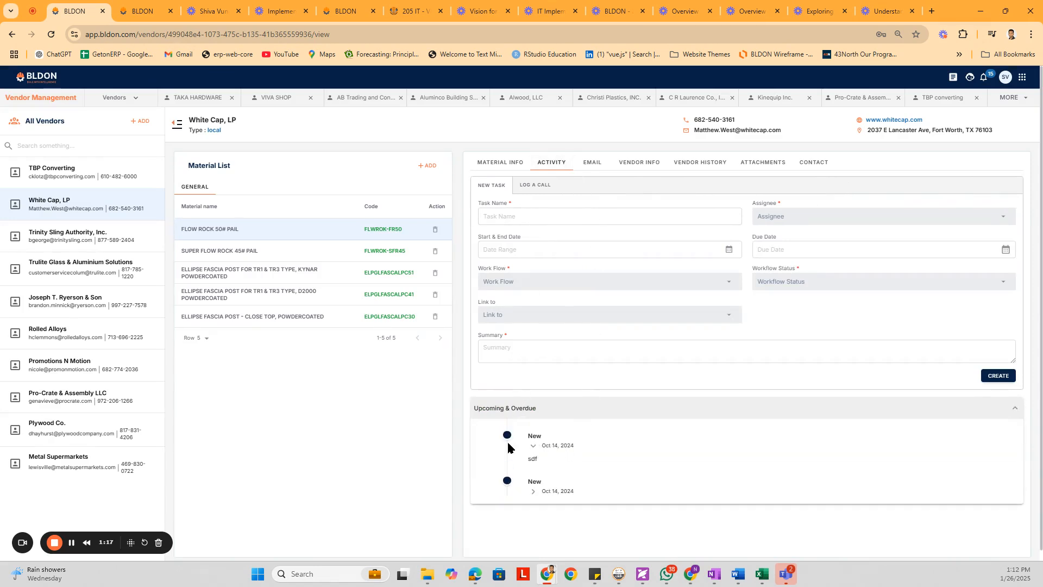
left_click(535, 436)
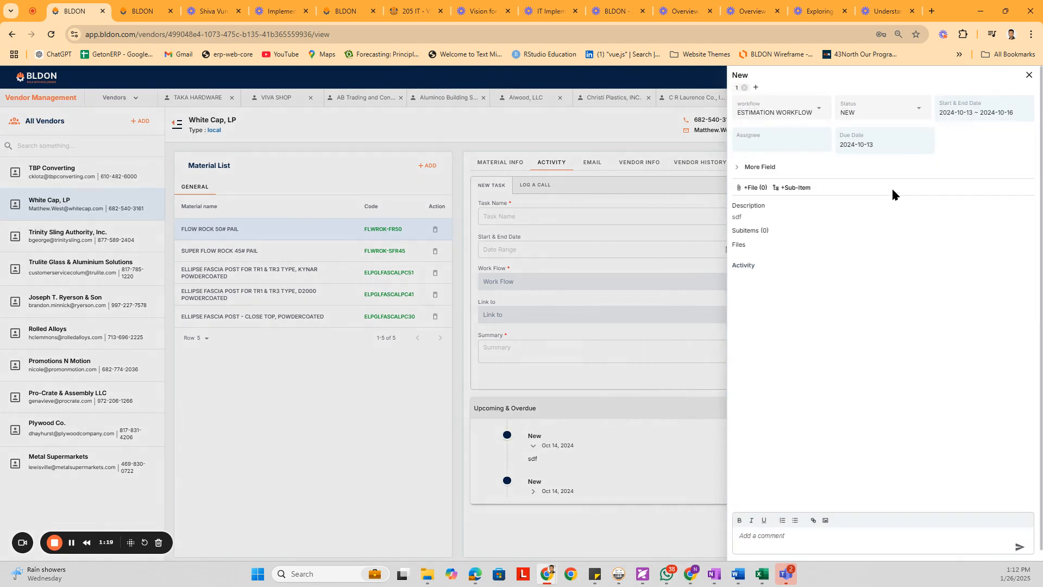
left_click(1025, 77)
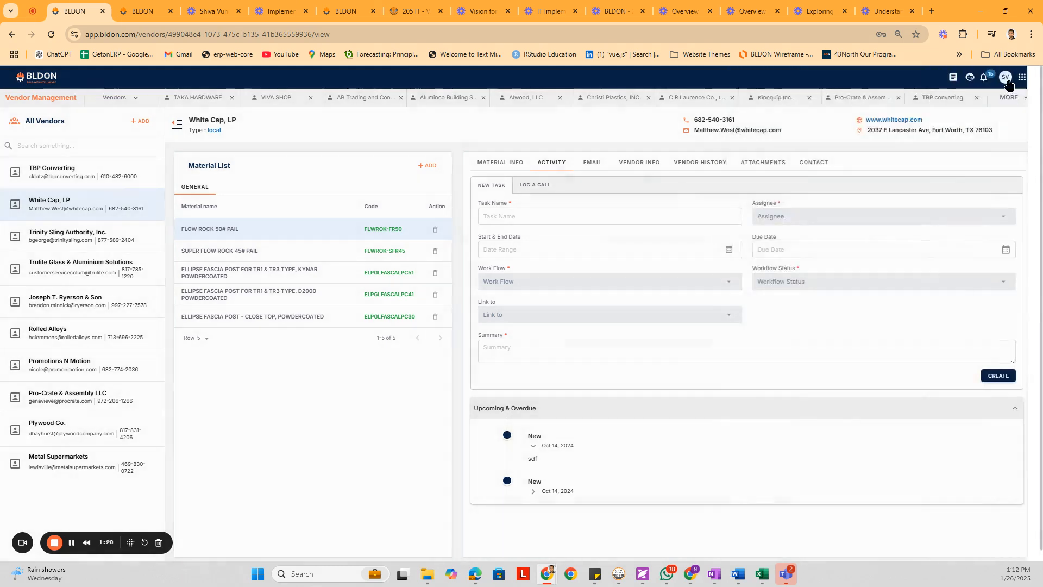
left_click(581, 164)
left_click(526, 187)
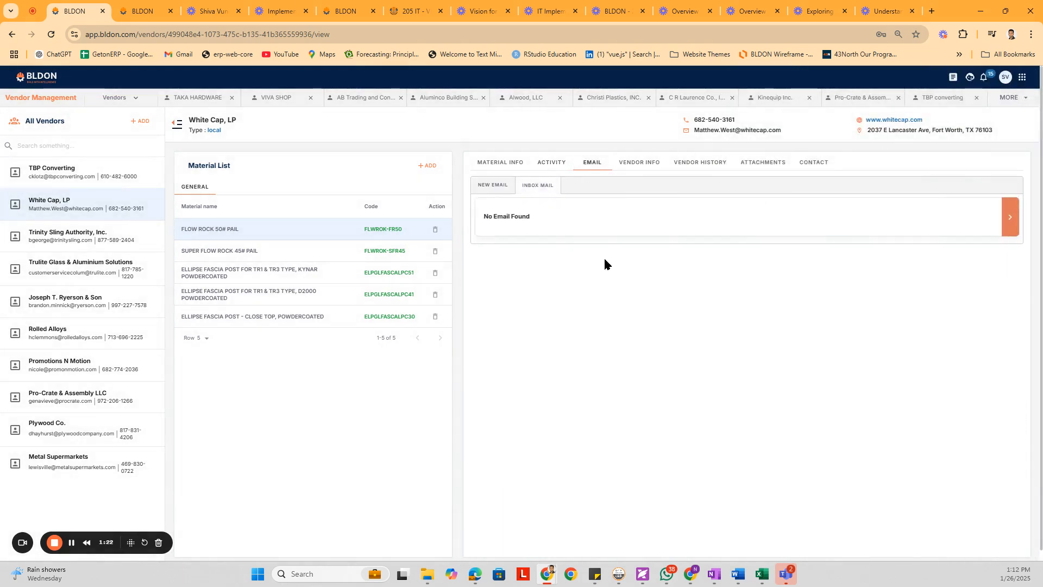
left_click(553, 163)
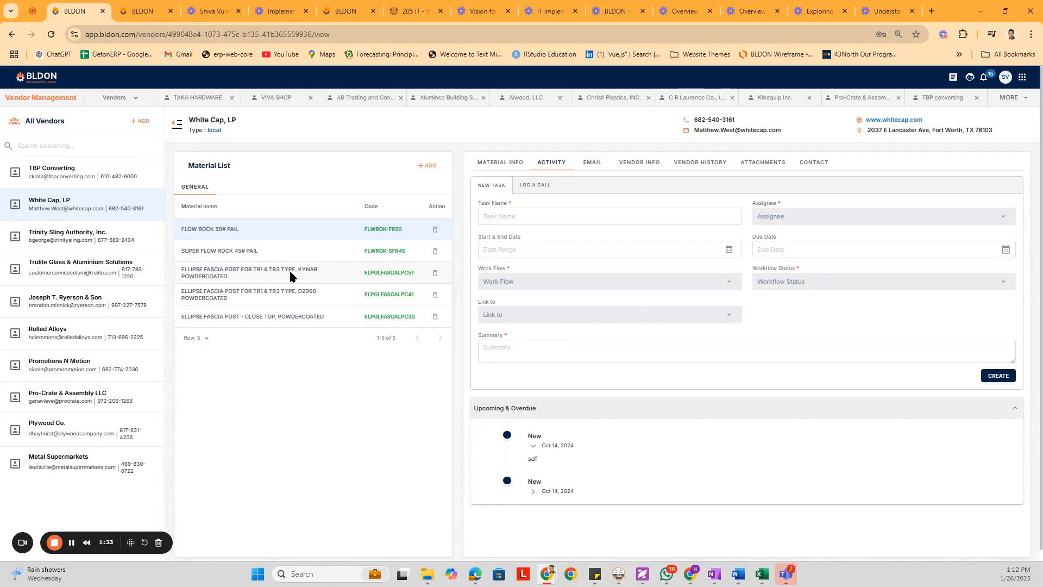
left_click(592, 162)
Review White Cap's vendor info, including phone, tax percentage and payment terms, and try its website link, closing the opened page.
left_click(638, 166)
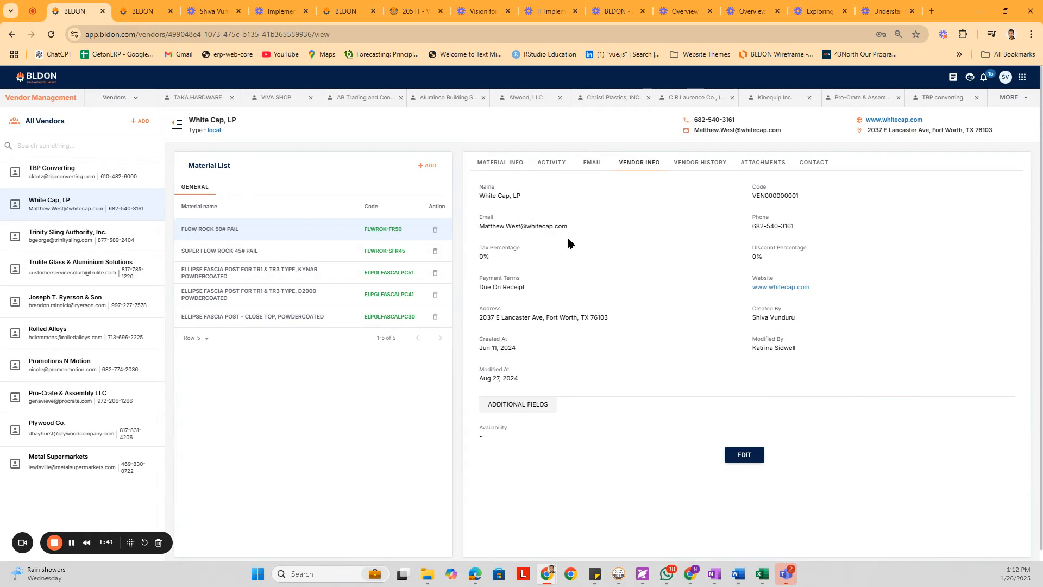
left_click_drag(793, 227, 745, 224)
left_click(686, 242)
left_click_drag(483, 253, 726, 246)
left_click(727, 245)
left_click_drag(544, 283, 474, 278)
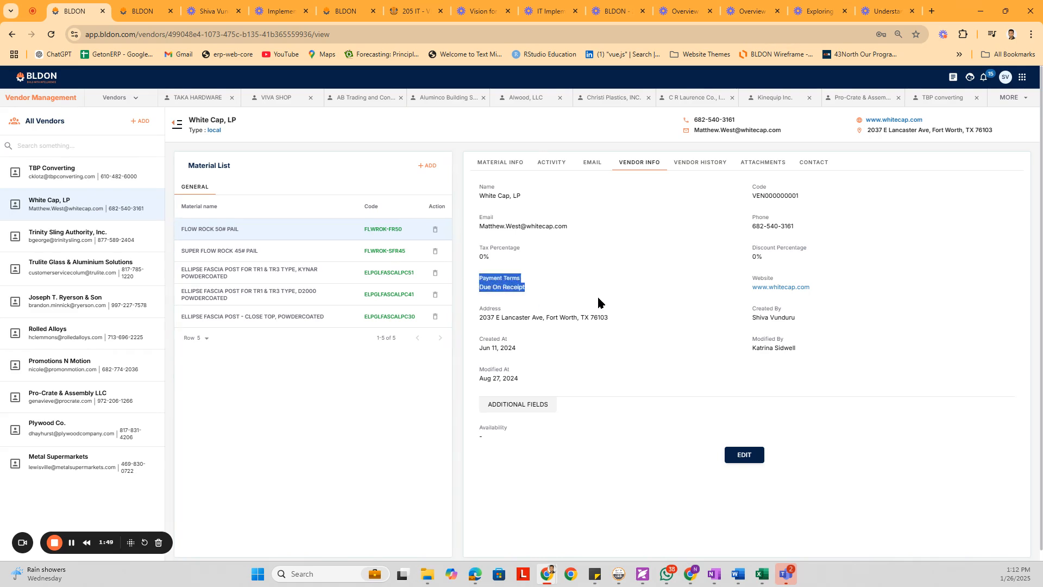
left_click(717, 289)
left_click(796, 288)
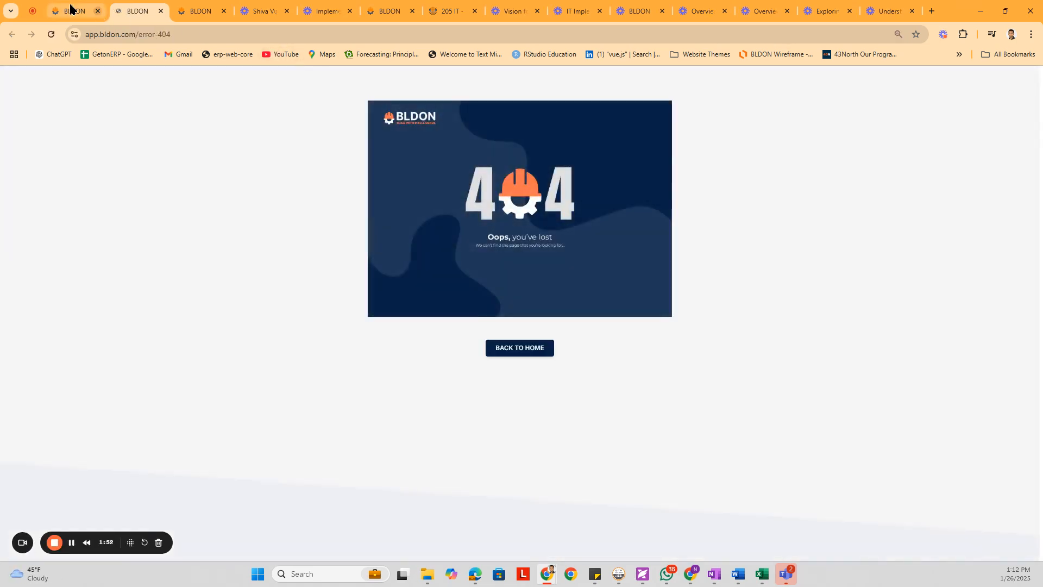
key("ctrl+w")
Review White Cap's address, creation and modification dates, and who modified the vendor record.
left_click_drag(479, 318, 609, 318)
left_click_drag(555, 383, 481, 344)
left_click(592, 346)
left_click_drag(797, 348, 749, 346)
left_click(639, 359)
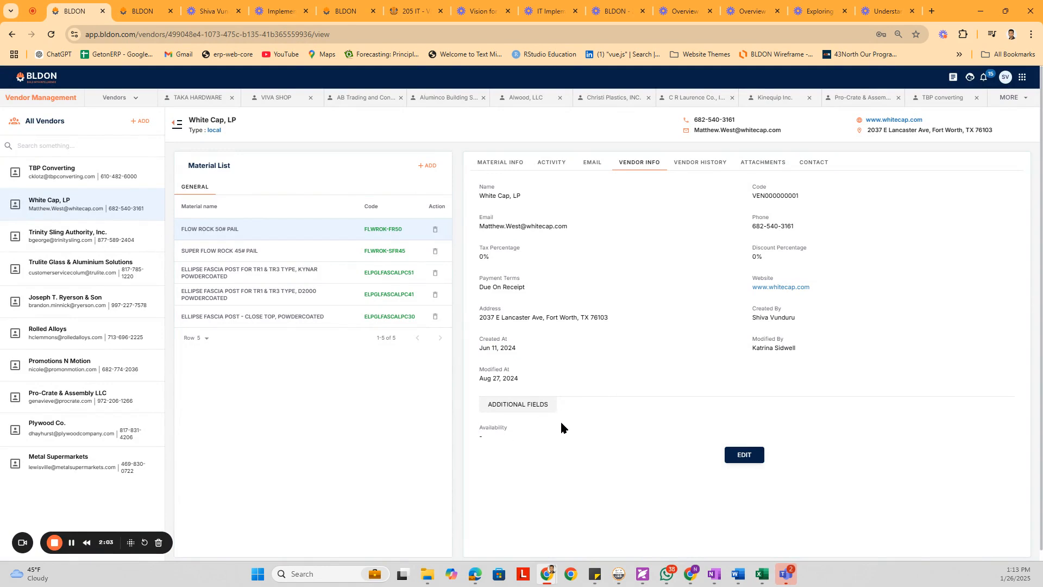
View White Cap's vendor history and check the same history for other vendors, ending at Joseph T. Ryerson & Son.
left_click(704, 163)
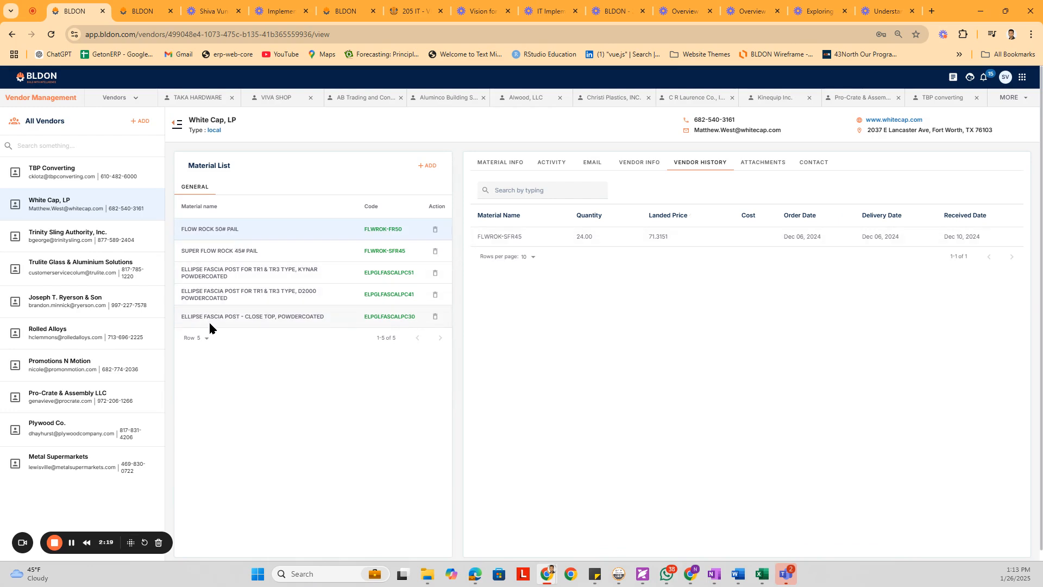
left_click(70, 423)
left_click(60, 281)
left_click(65, 307)
left_click(76, 234)
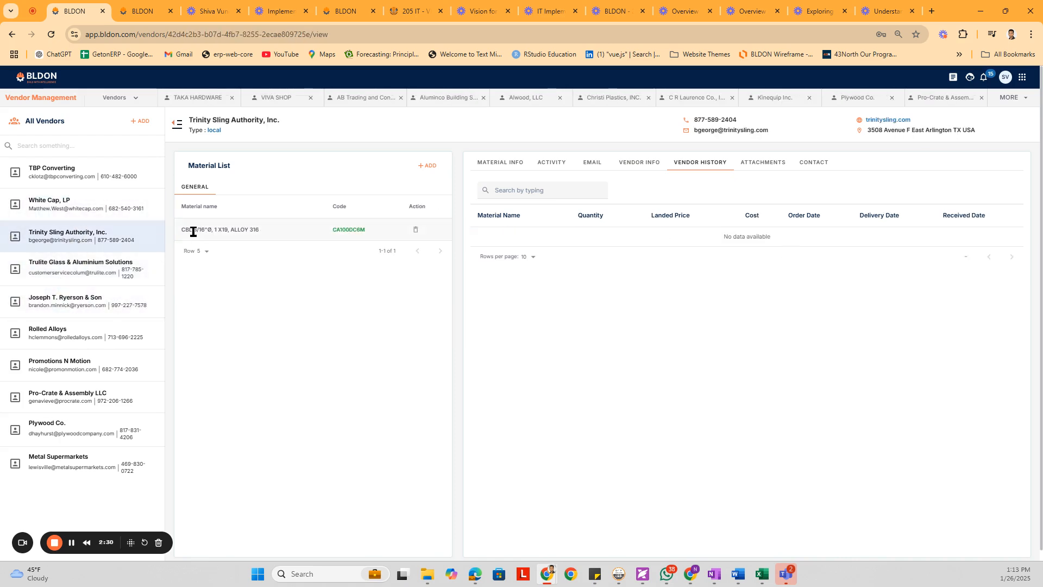
left_click(68, 265)
left_click(76, 298)
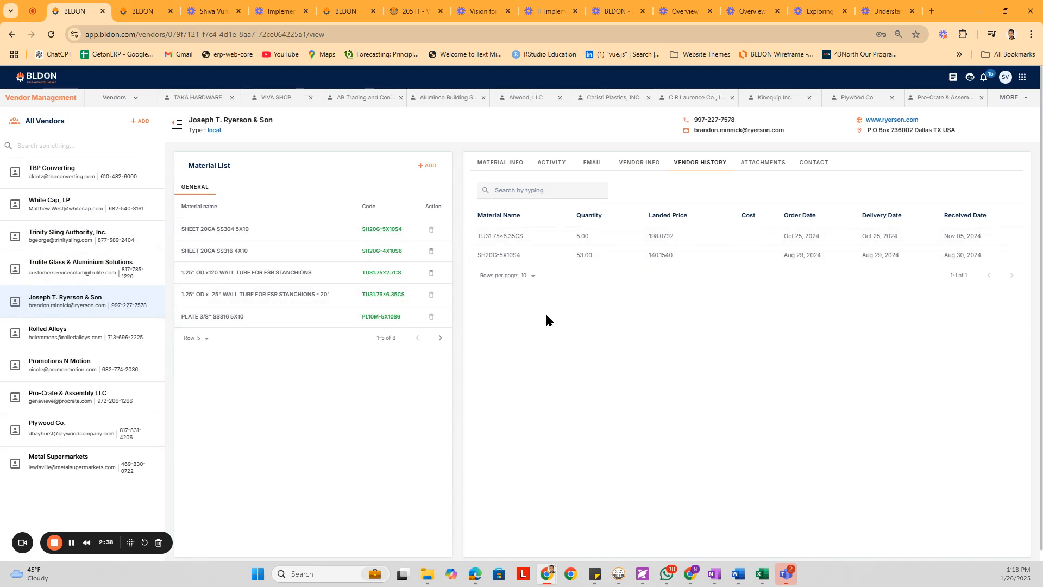
Review the attachments and contacts of Joseph T. Ryerson & Son, including the options for adding an attachment.
left_click(763, 163)
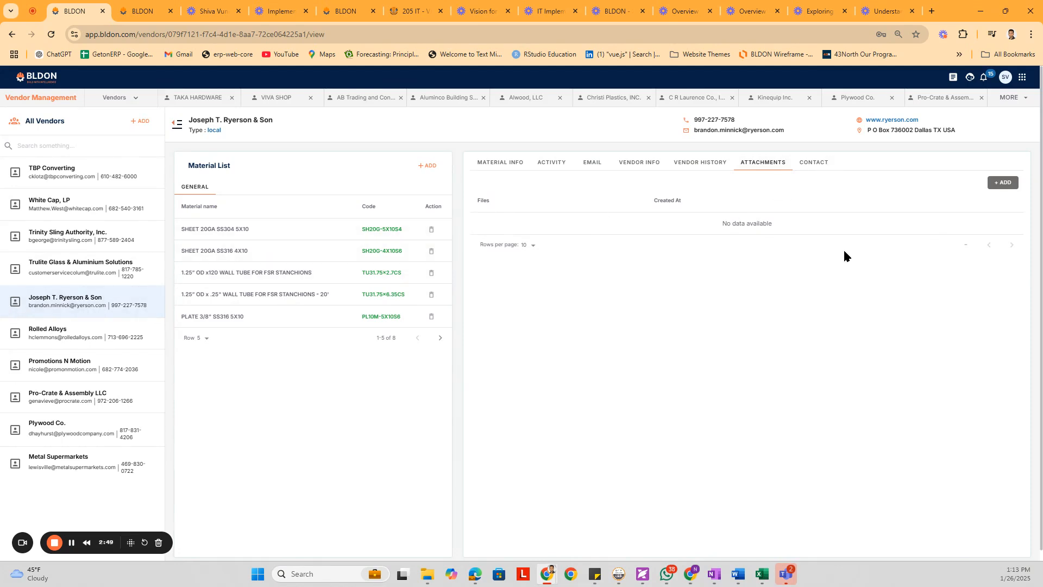
left_click(811, 164)
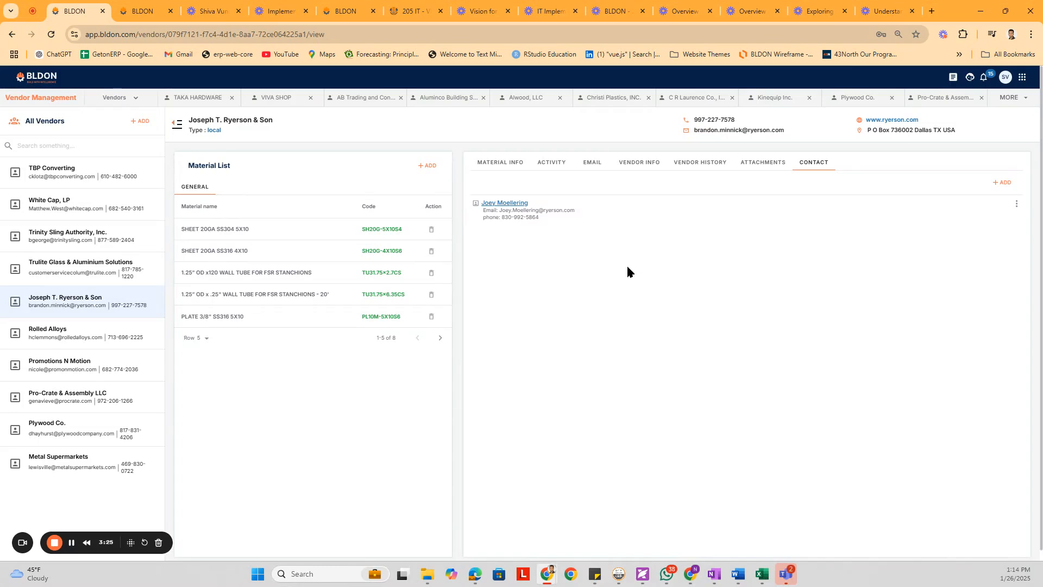
left_click(750, 162)
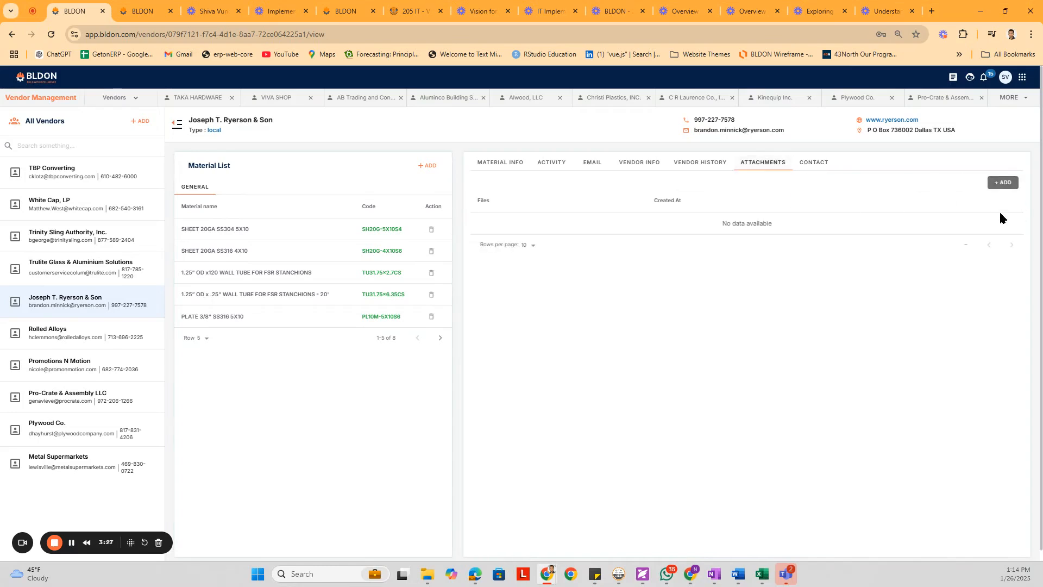
left_click(1004, 184)
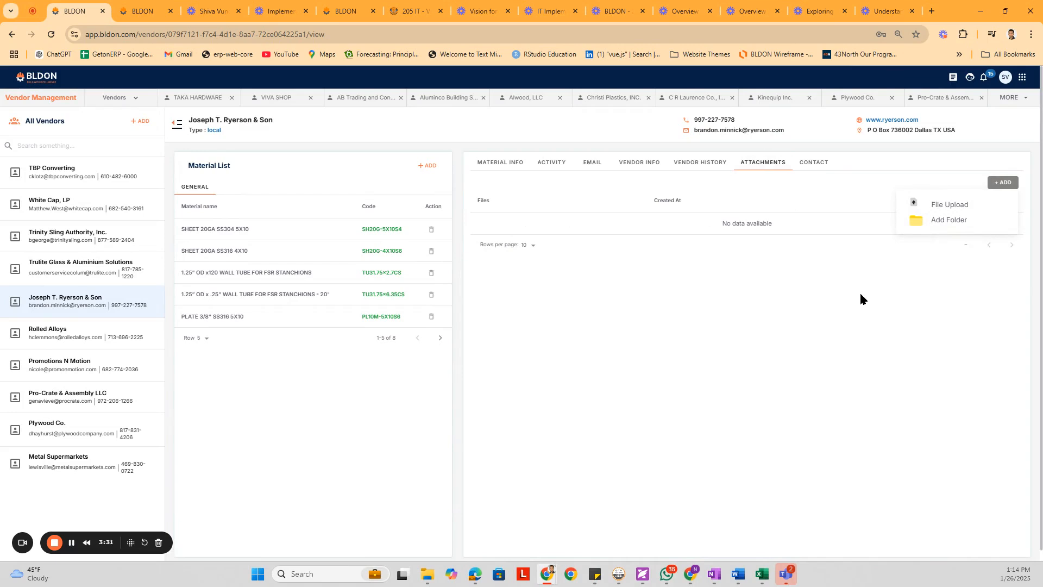
left_click(860, 298)
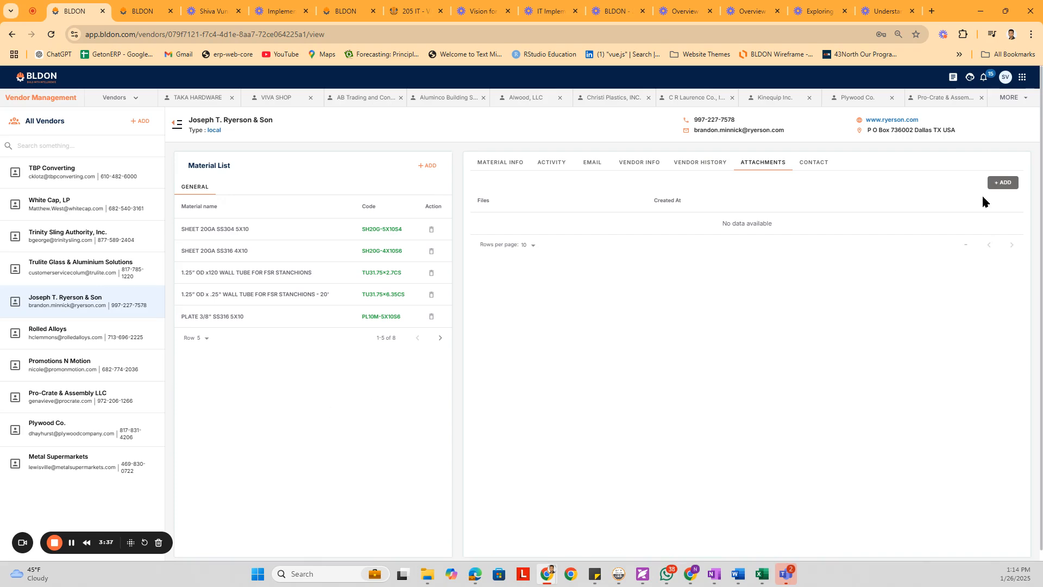
Switch to the Material Management application and expand the ACCESSORIES category in the directory to view its subcategories.
left_click(1023, 79)
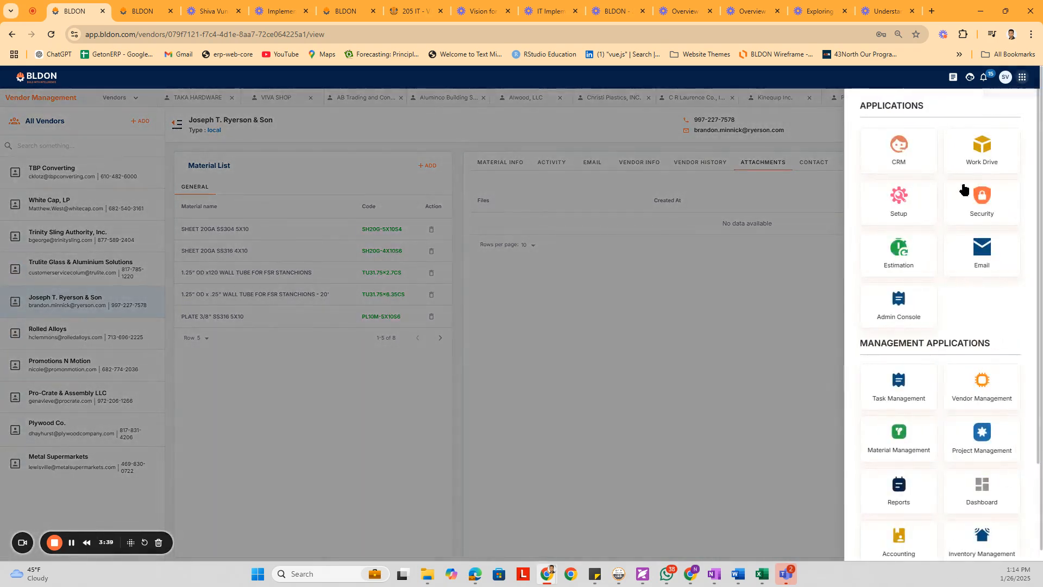
left_click(889, 452)
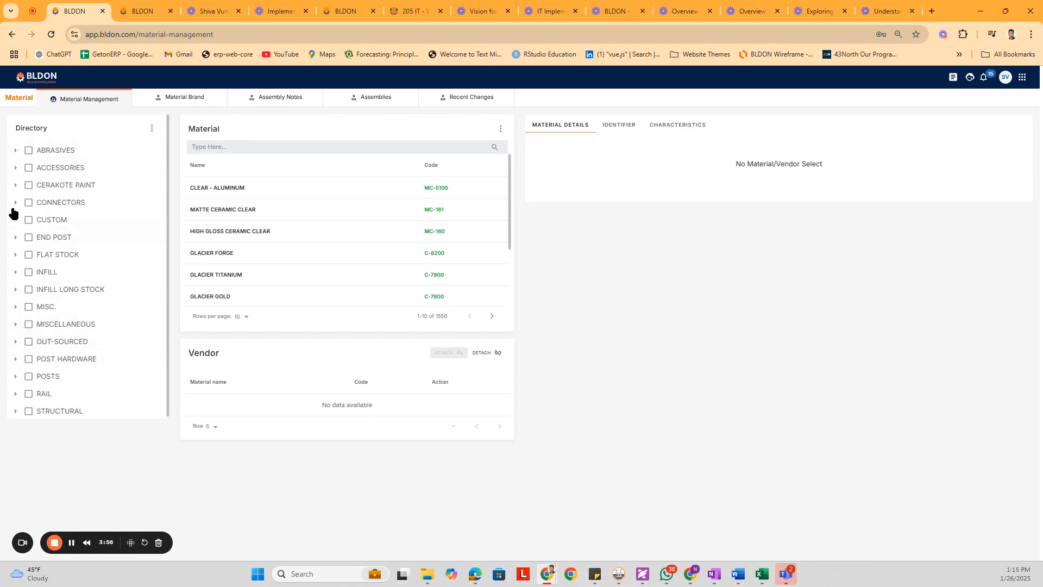
left_click(15, 168)
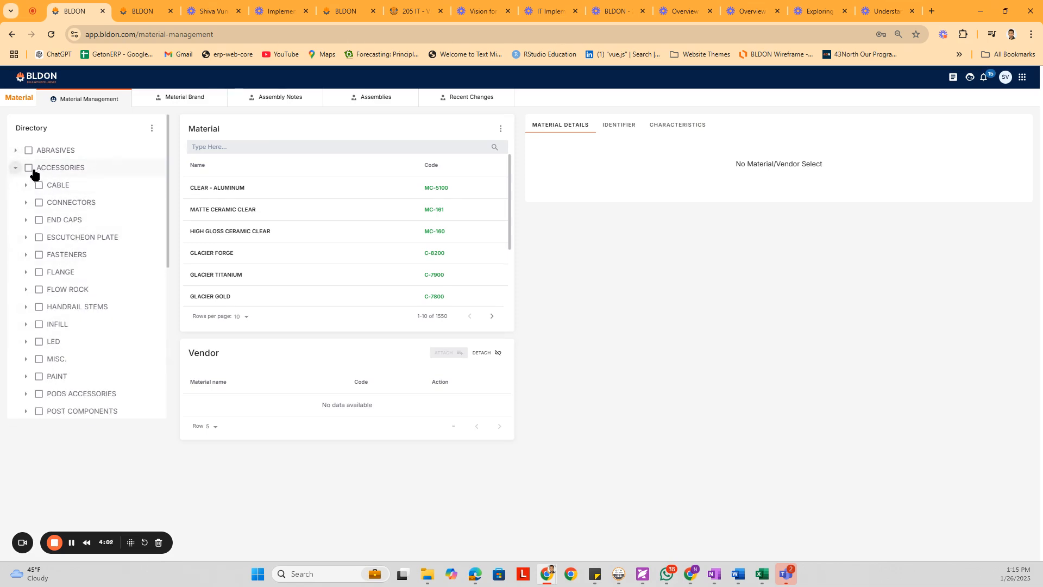
scroll(39, 251, "down", 3)
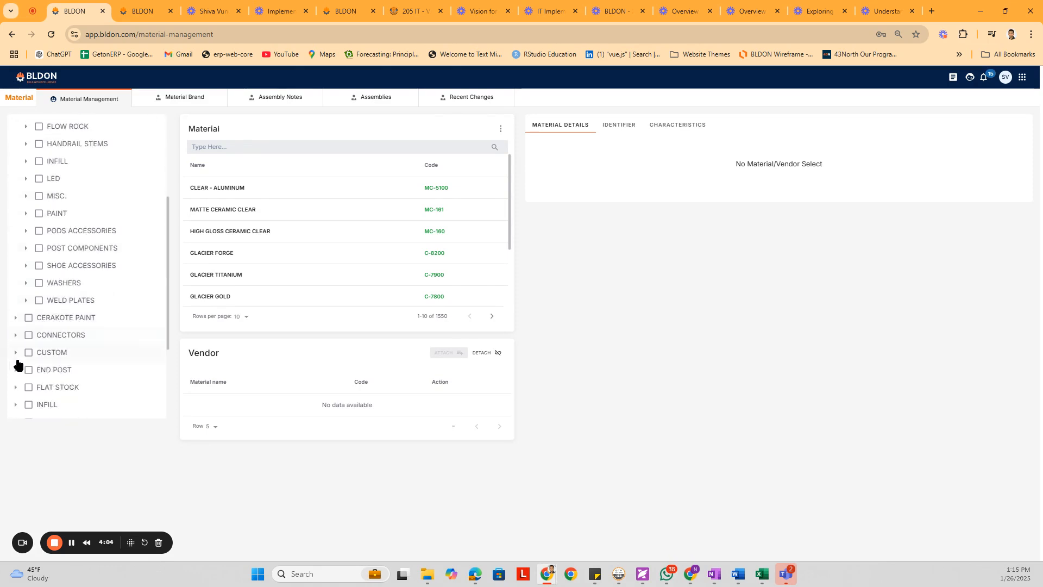
Expand the END POST category and filter the material list by END POST and by its END CIRCA subcategory.
left_click(14, 370)
scroll(72, 298, "down", 3)
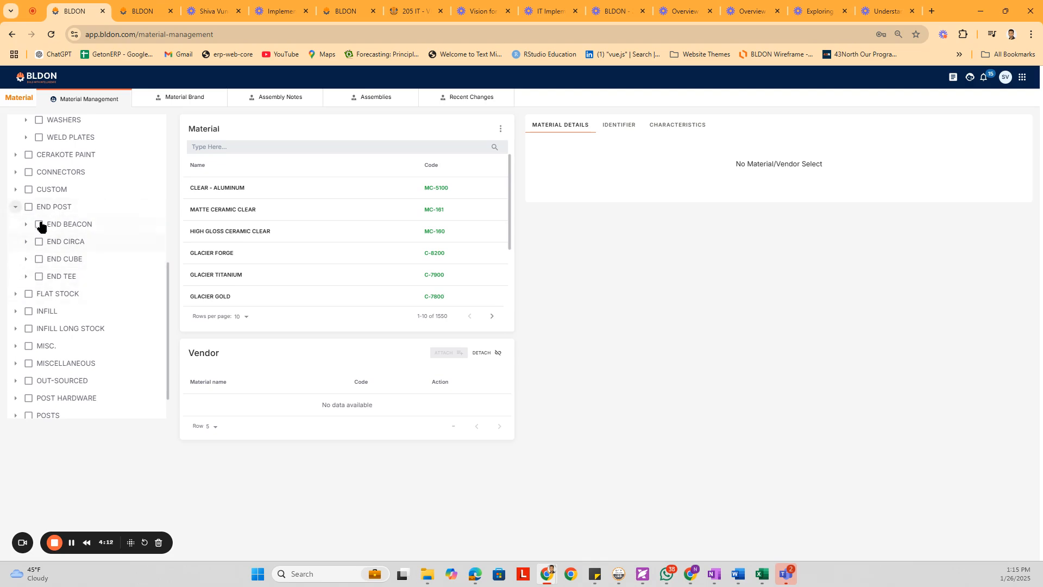
left_click(29, 208)
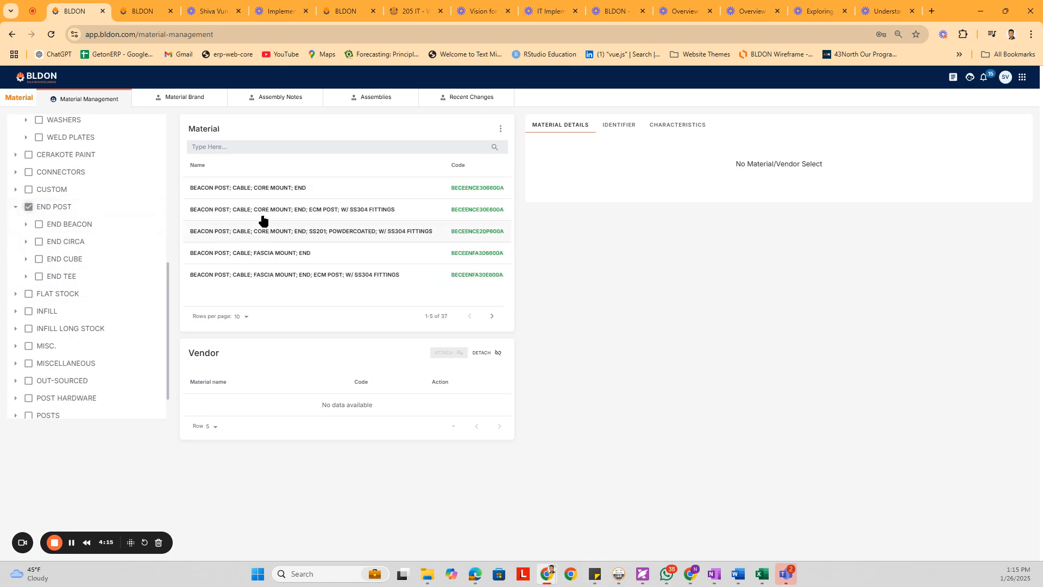
left_click(39, 244)
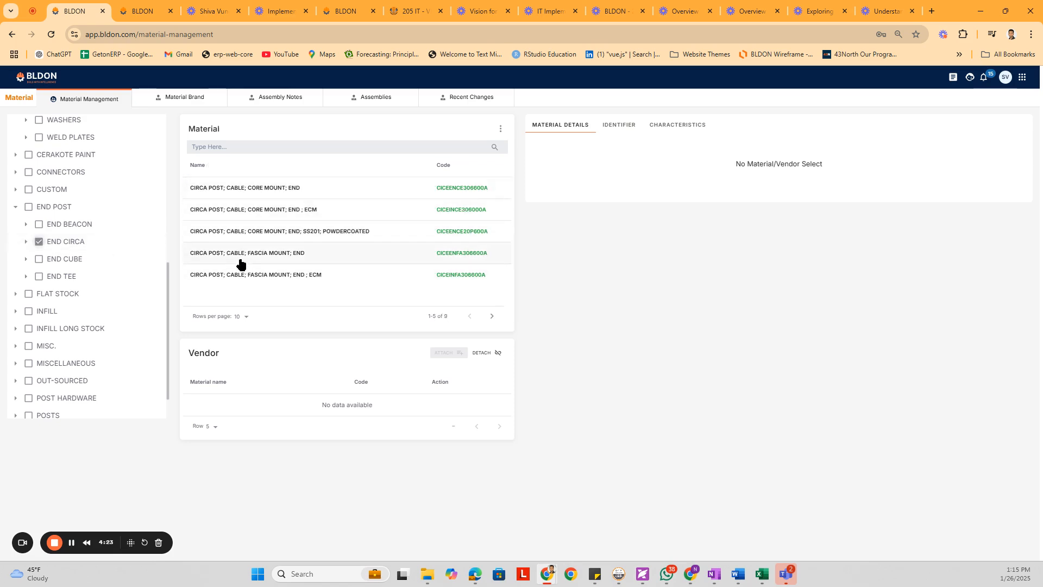
Select the material CIRCA POST; CABLE; CORE MOUNT; END with vendor TAKA HARDWARE and view its drawing thumbnail enlarged.
left_click(296, 190)
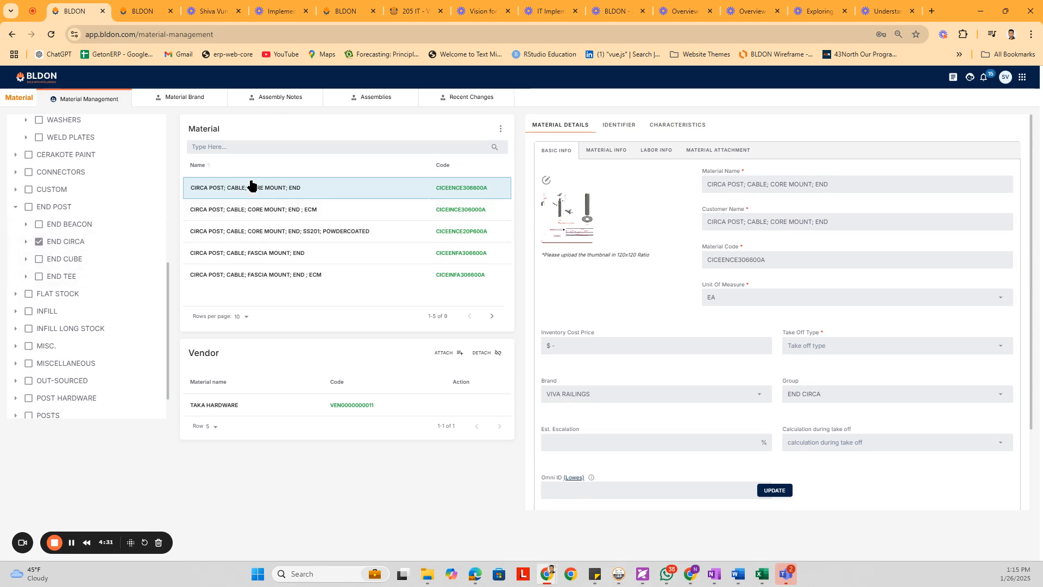
left_click(262, 408)
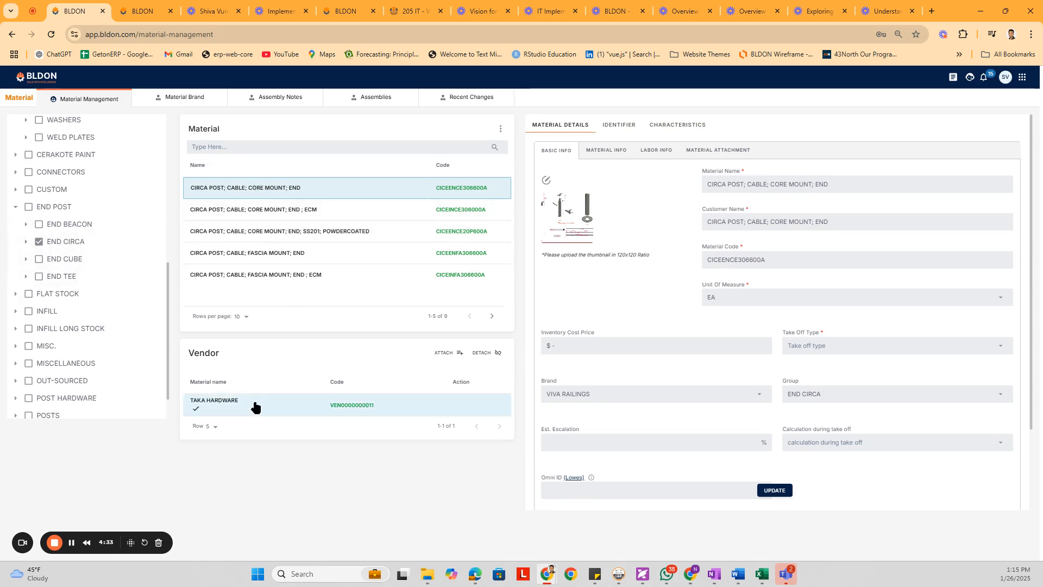
left_click(577, 219)
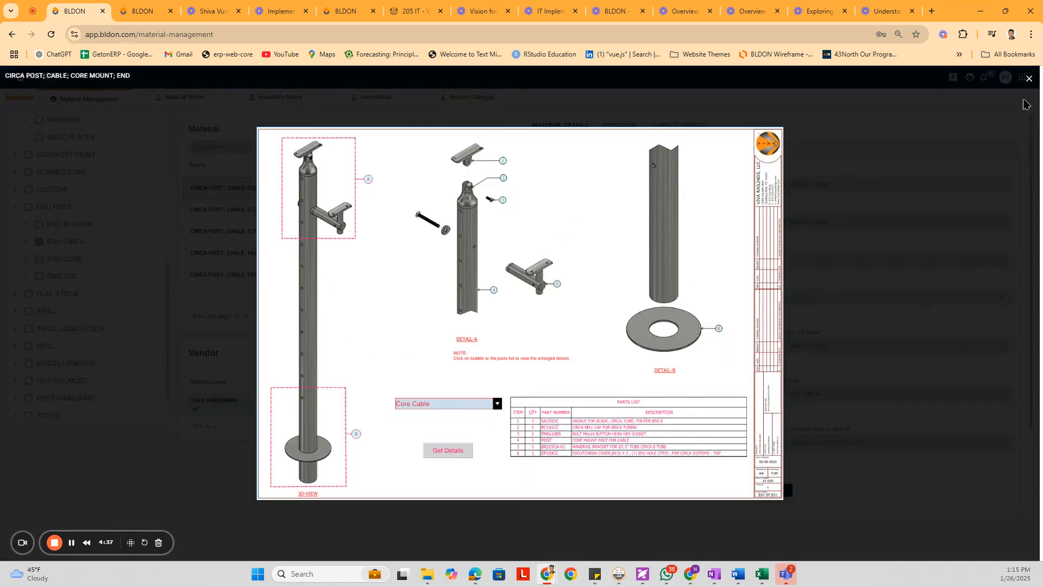
left_click(1030, 79)
Review the Circa post's material info from TAKA HARDWARE, including material price, freight, landed price, last price date and preferred vendor.
left_click(606, 158)
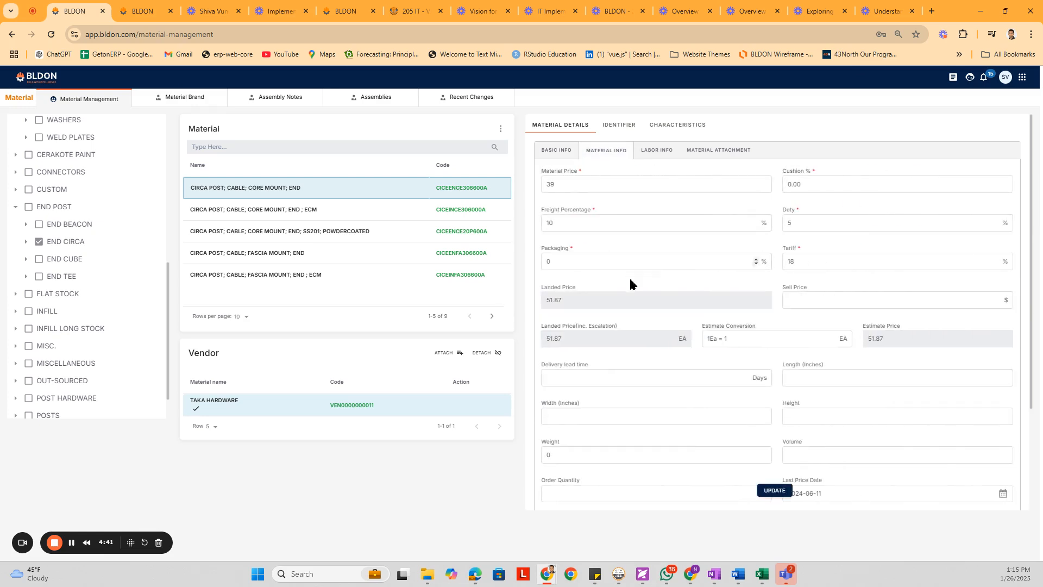
left_click_drag(581, 336, 541, 346)
left_click(596, 186)
key("Tab")
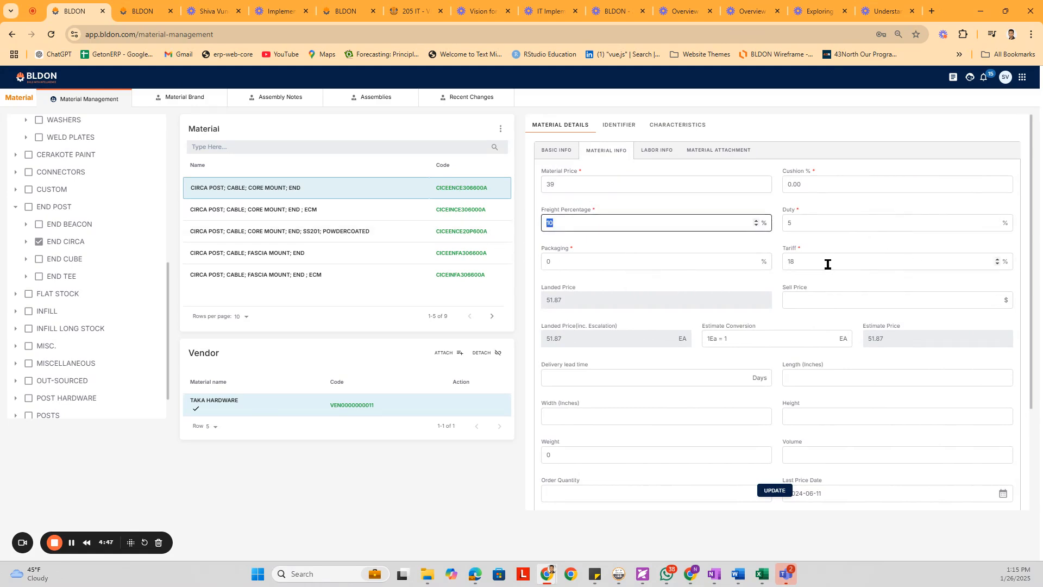
left_click_drag(565, 302, 541, 302)
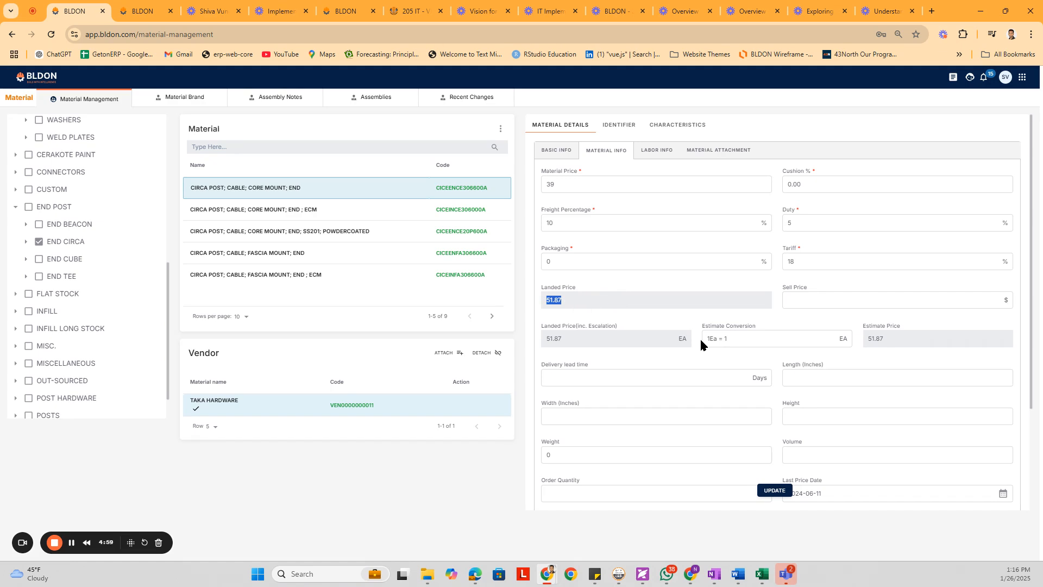
scroll(700, 337, "down", 2)
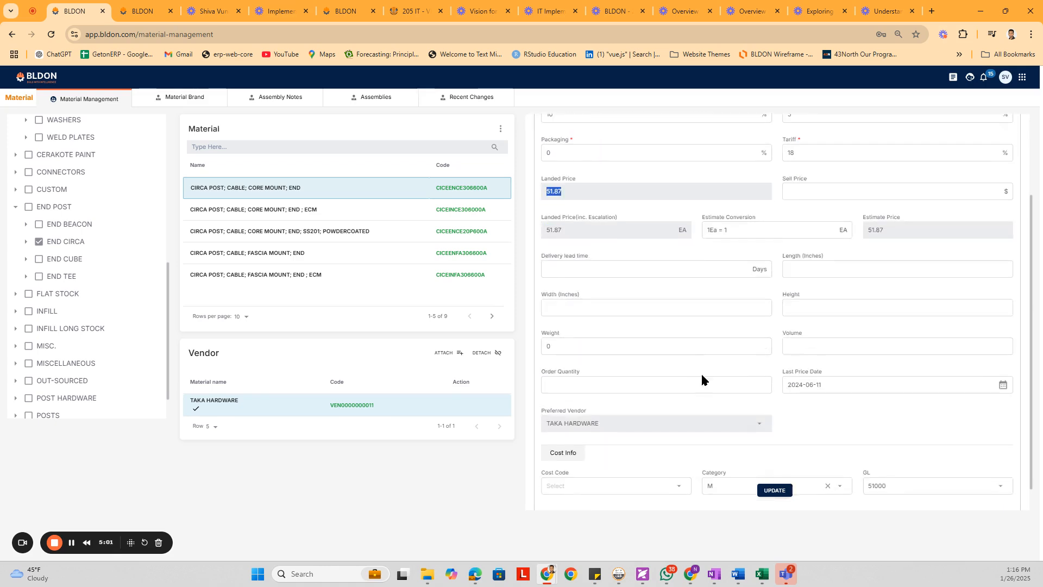
left_click_drag(821, 387, 775, 395)
left_click(828, 412)
scroll(787, 407, "down", 1)
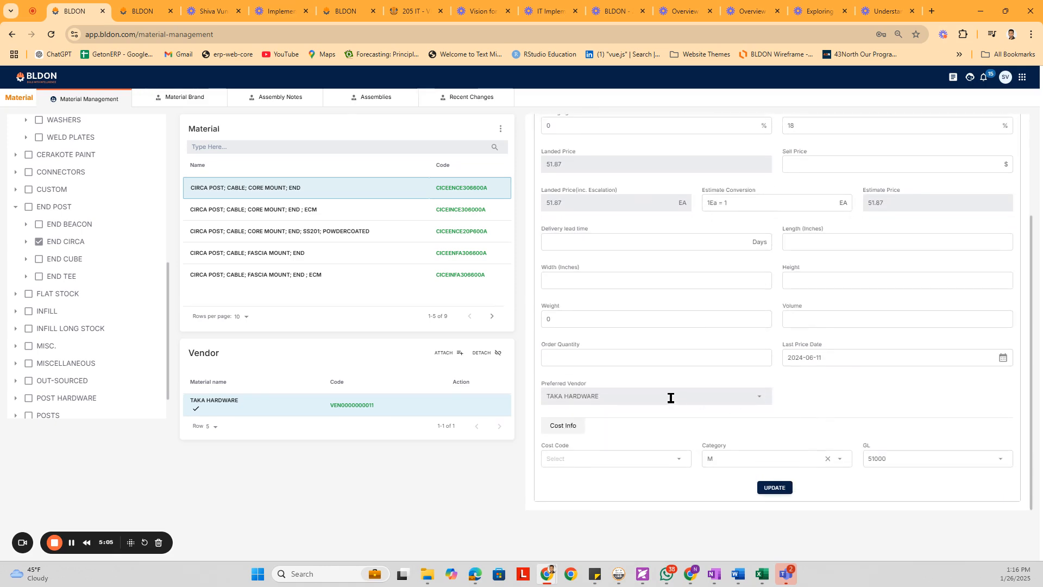
Set the Circa post's cost code to 01010 and save the material info.
left_click(562, 465)
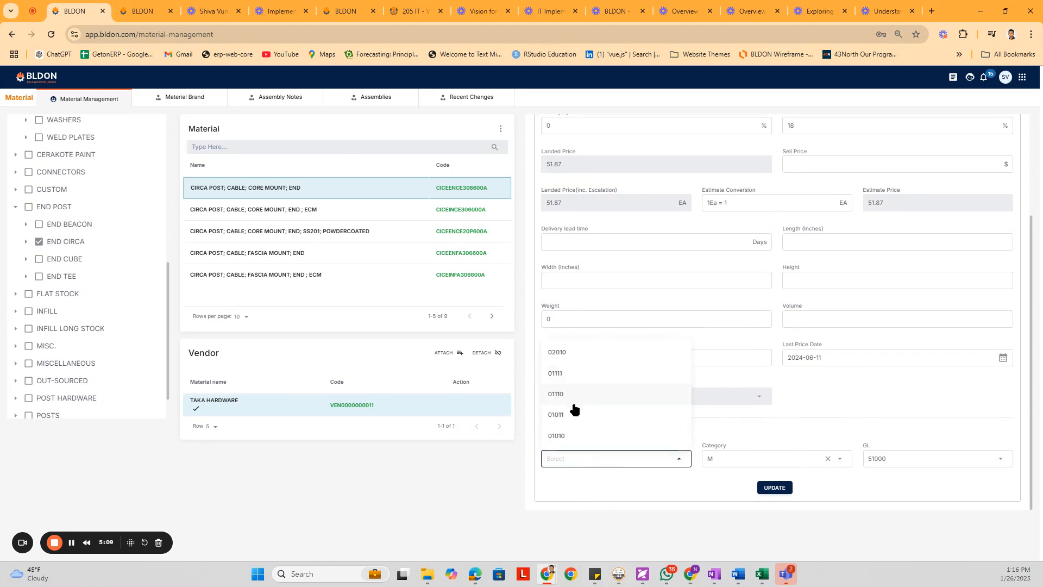
left_click(570, 434)
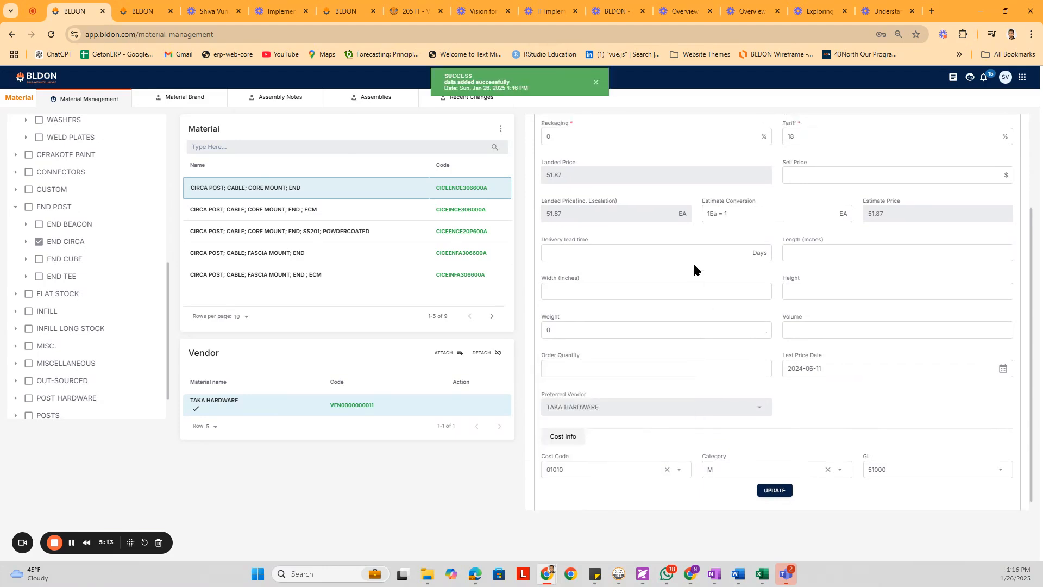
scroll(692, 263, "up", 3)
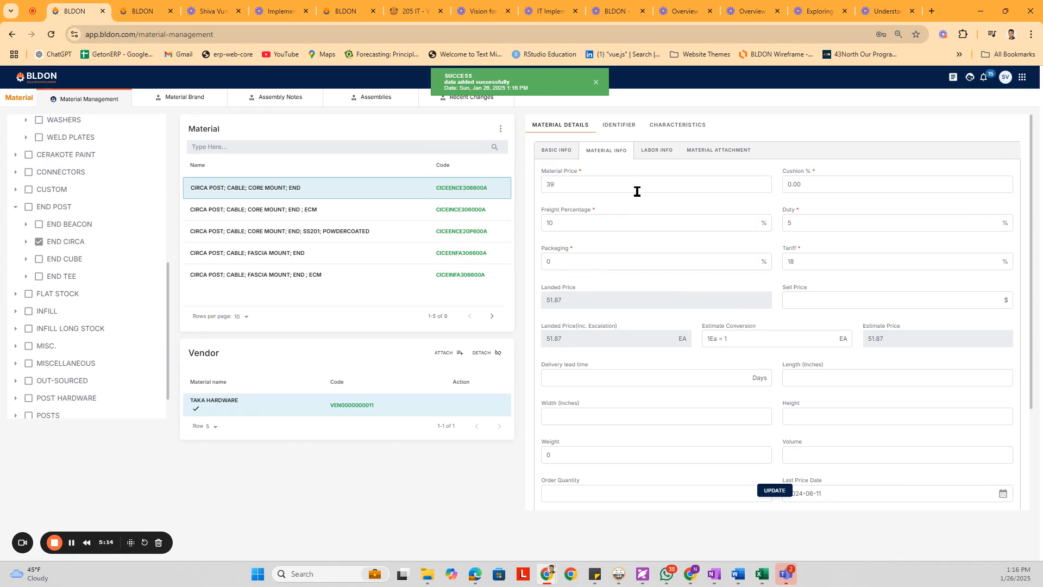
Check the Circa post's labor info and material attachments, viewing the file CIRCA - CORE - CABLE.Pdf.
left_click(660, 149)
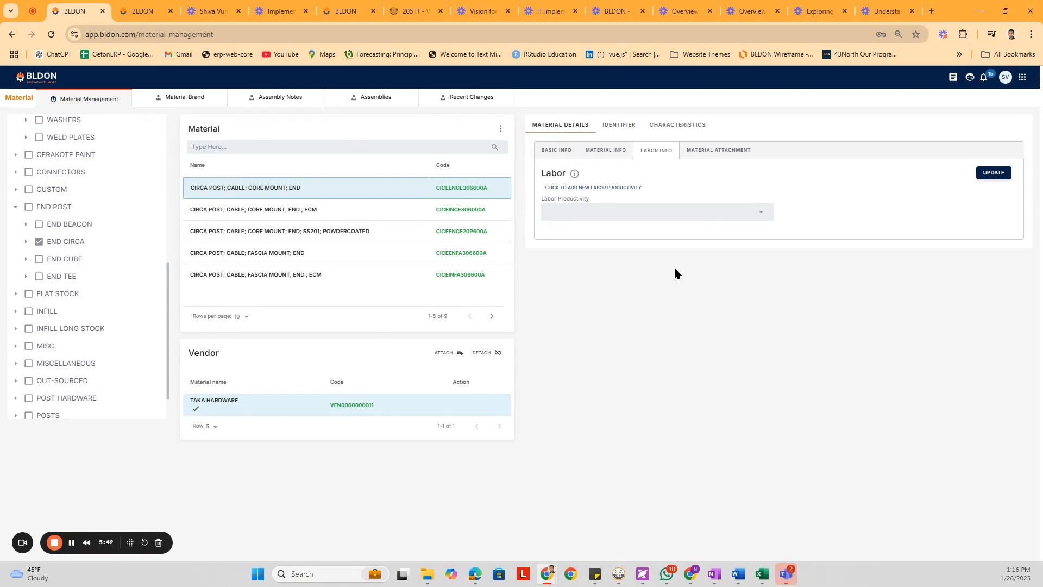
left_click(728, 149)
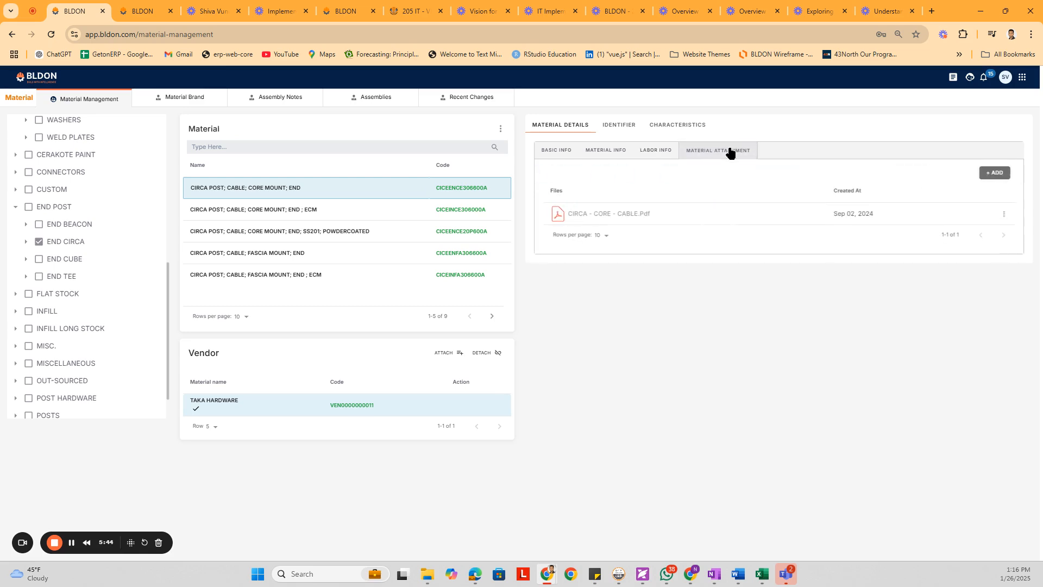
left_click(610, 213)
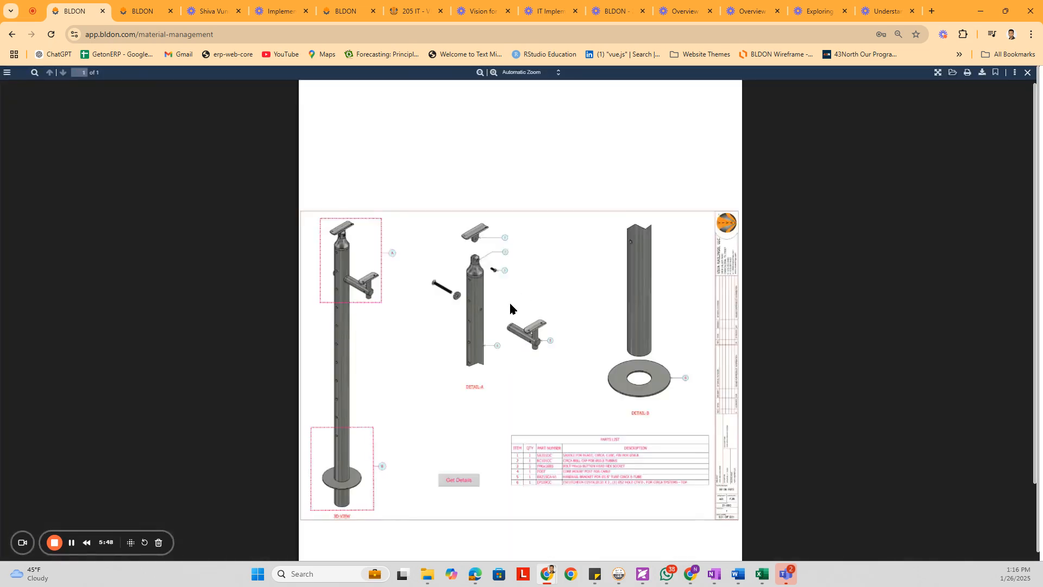
scroll(509, 303, "down", 3)
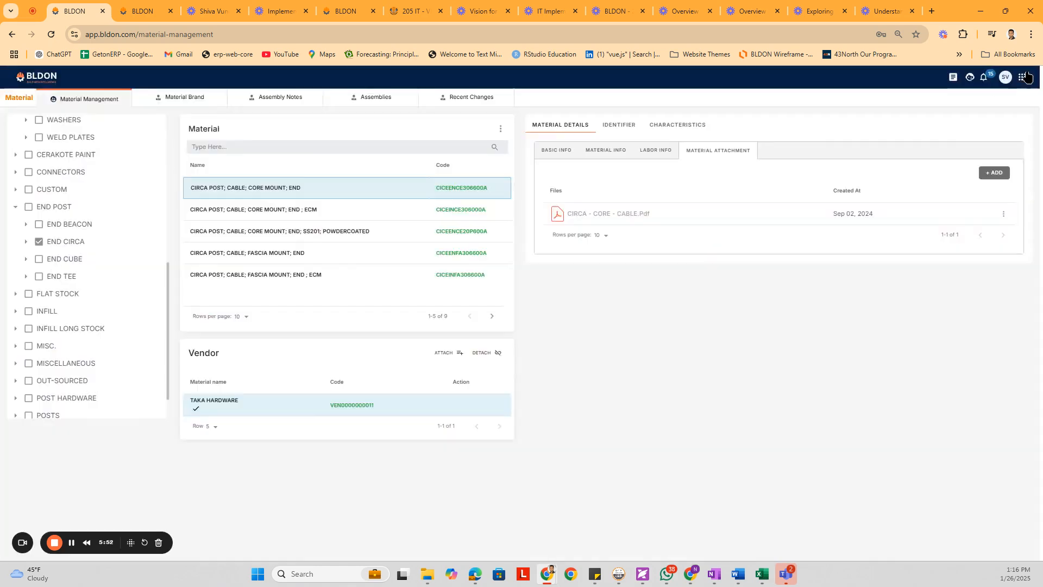
left_click(1028, 73)
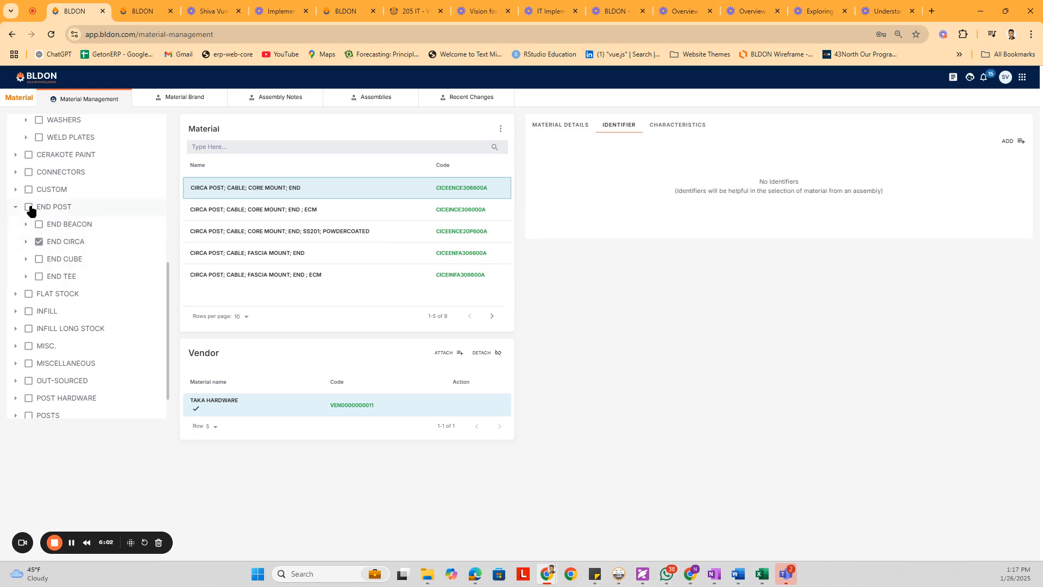
Filter the materials by INFILL and its GLASS subcategory, and view the identifiers of the 1/2" TEMP LAMI 1 SIDE ACID ETCH GLASS PL.
left_click(29, 311)
left_click(239, 252)
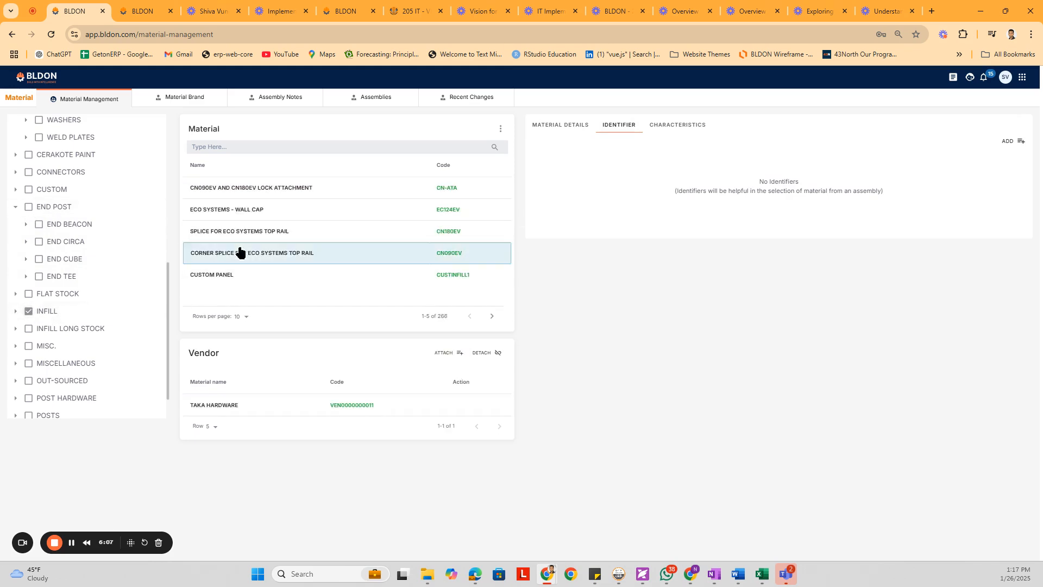
left_click(15, 311)
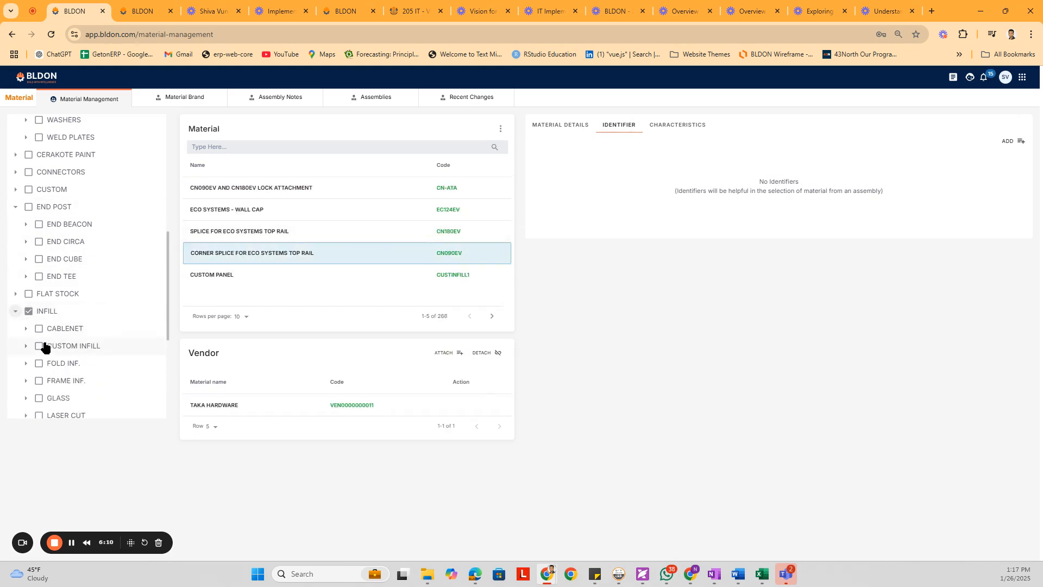
left_click(38, 398)
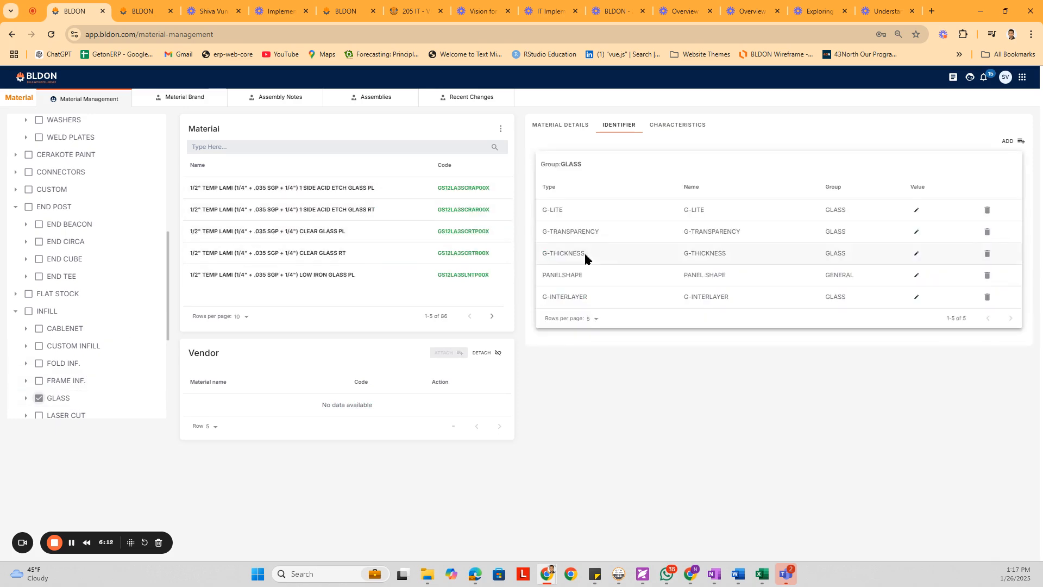
left_click(331, 195)
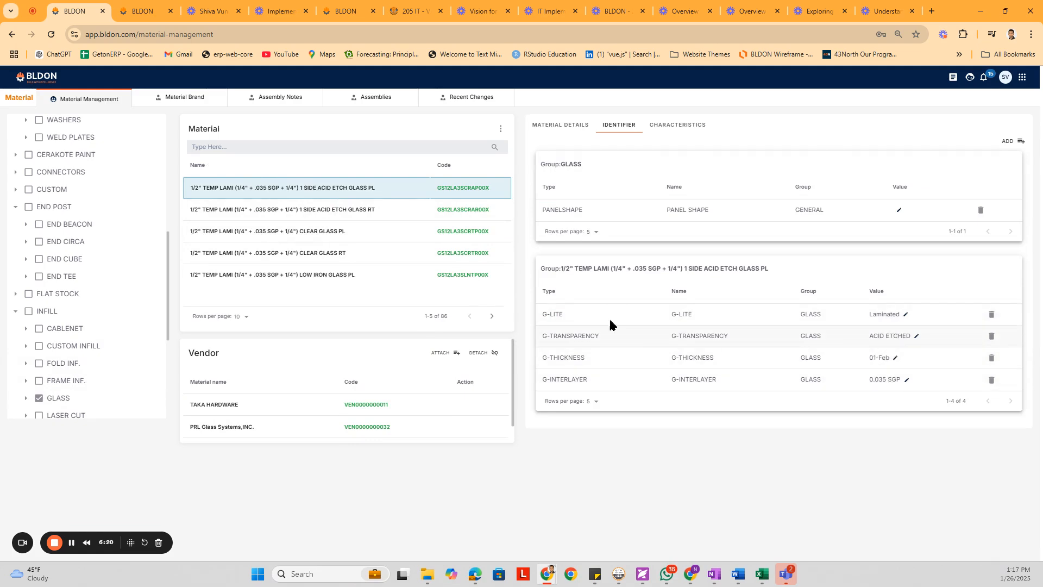
Review TAKA HARDWARE's landed price including escalation and delivery lead time for the acid etch glass in the material info.
left_click(585, 129)
left_click(604, 150)
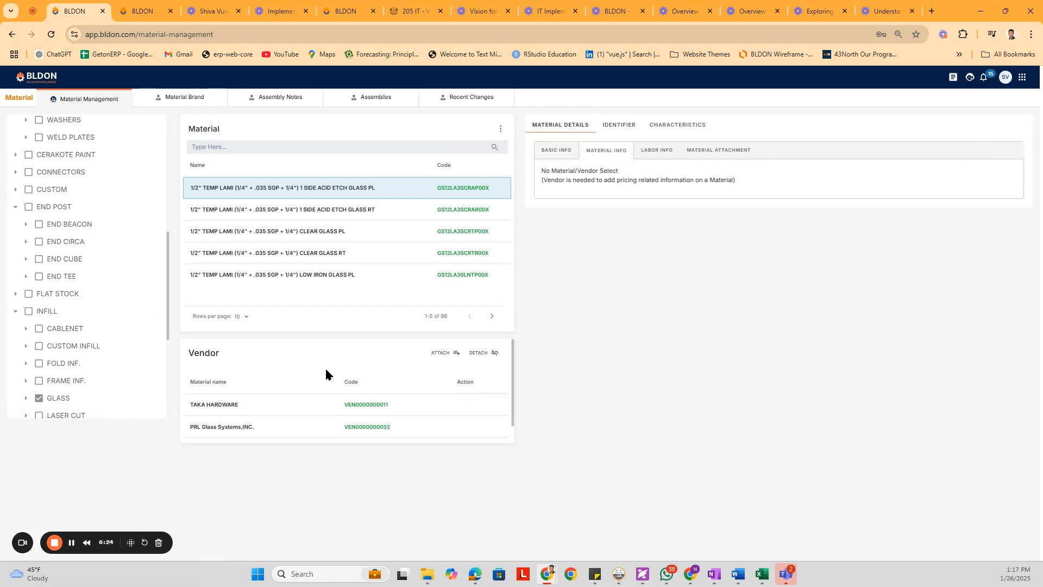
left_click(391, 408)
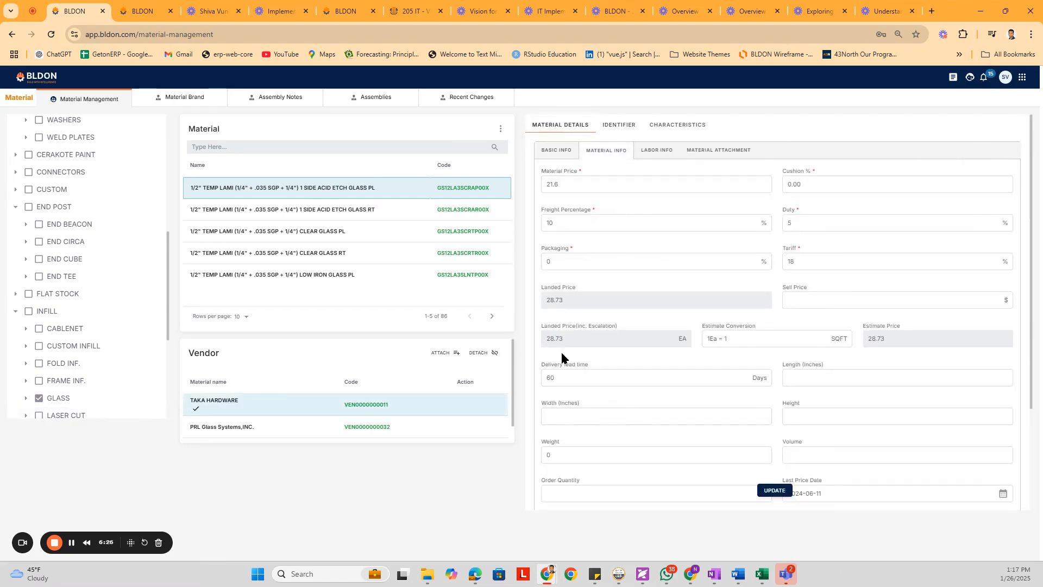
left_click_drag(563, 339, 547, 342)
double_click(545, 379)
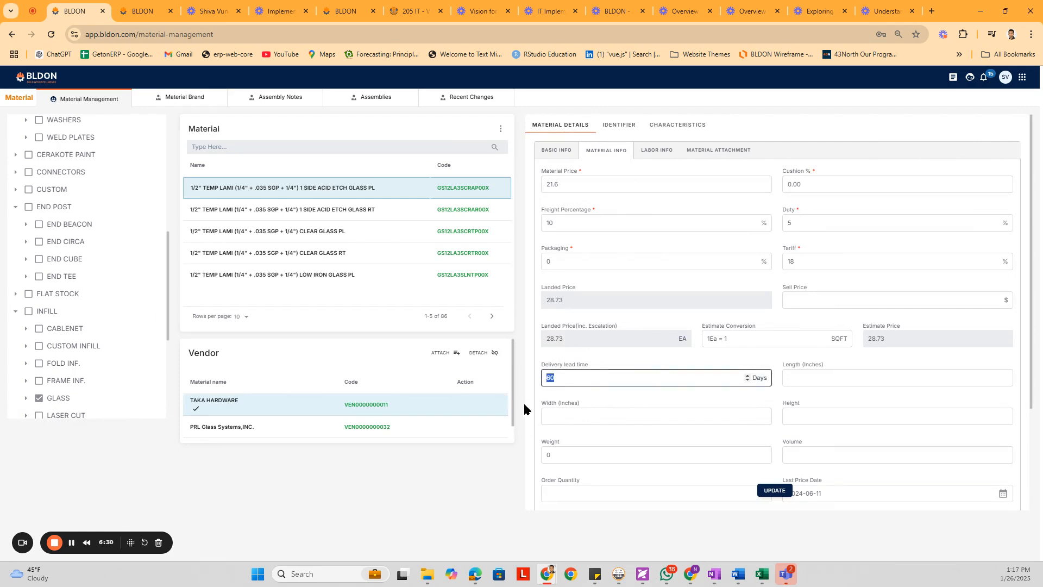
Review PRL Glass Systems' landed price, delivery lead time, preferred vendor and cost info for the same acid etch glass.
left_click(245, 434)
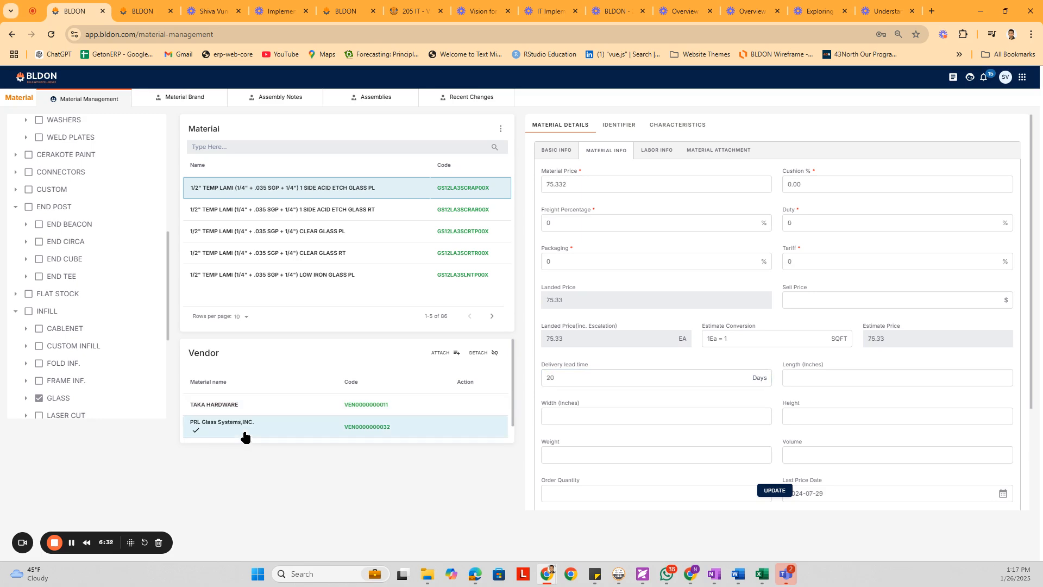
left_click_drag(563, 342, 539, 340)
scroll(619, 374, "down", 3)
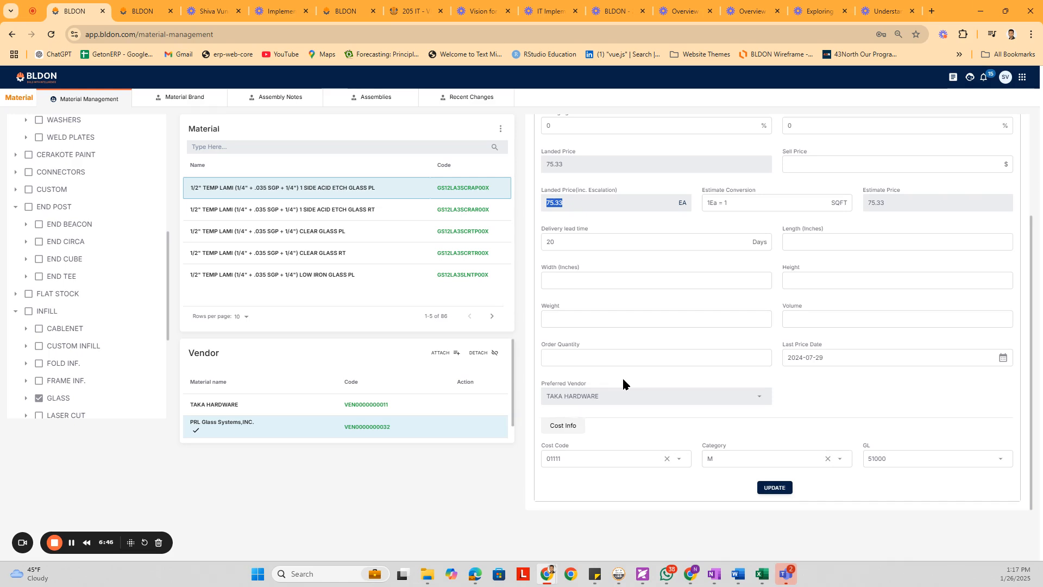
scroll(603, 370, "up", 2)
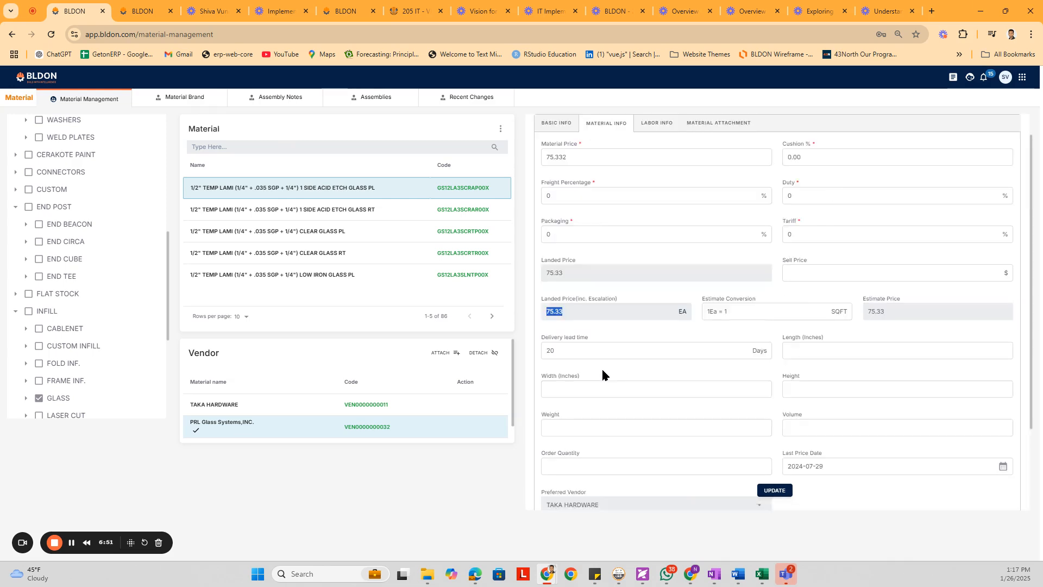
scroll(614, 403, "down", 2)
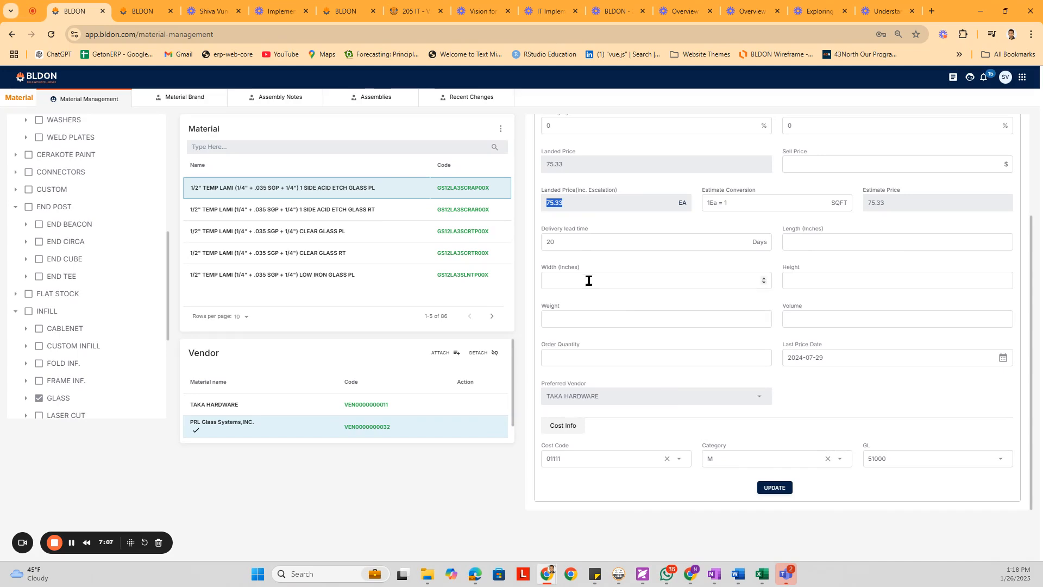
scroll(589, 278, "up", 2)
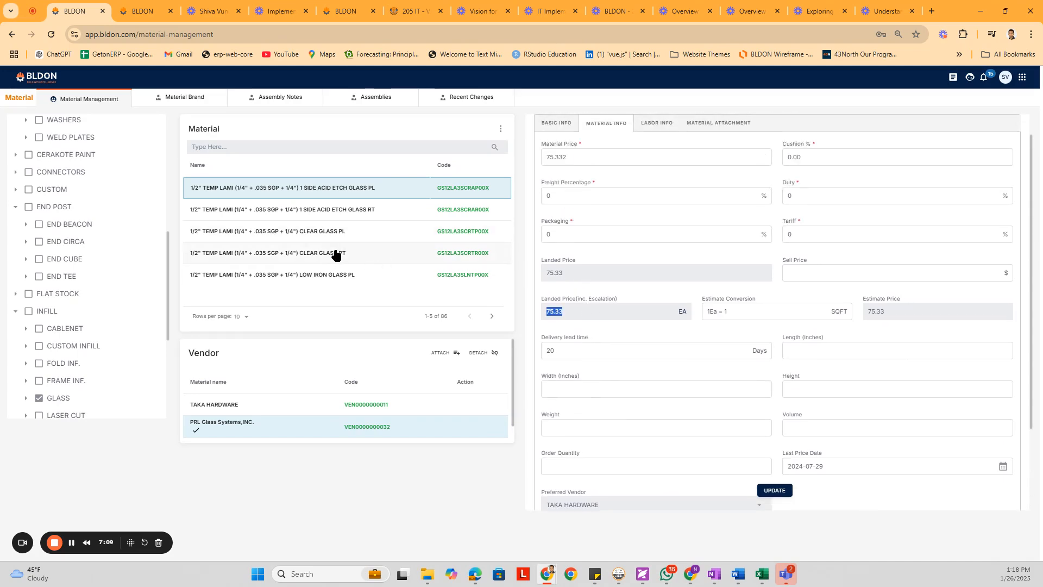
View the materials that make up the FSR and BLADE GLASS assemblies, and open the Material Brand page.
left_click(374, 99)
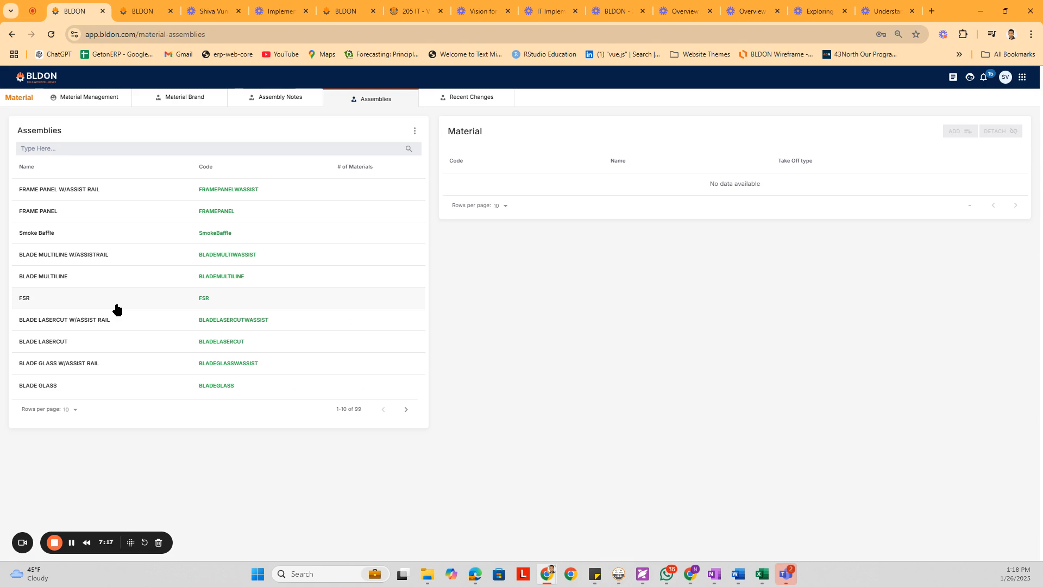
left_click(83, 304)
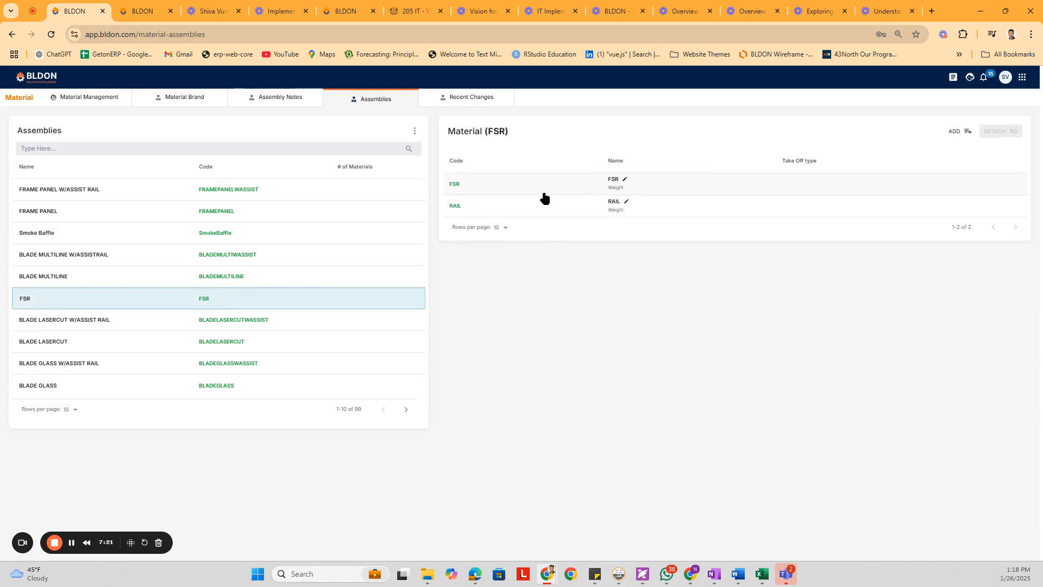
left_click(36, 383)
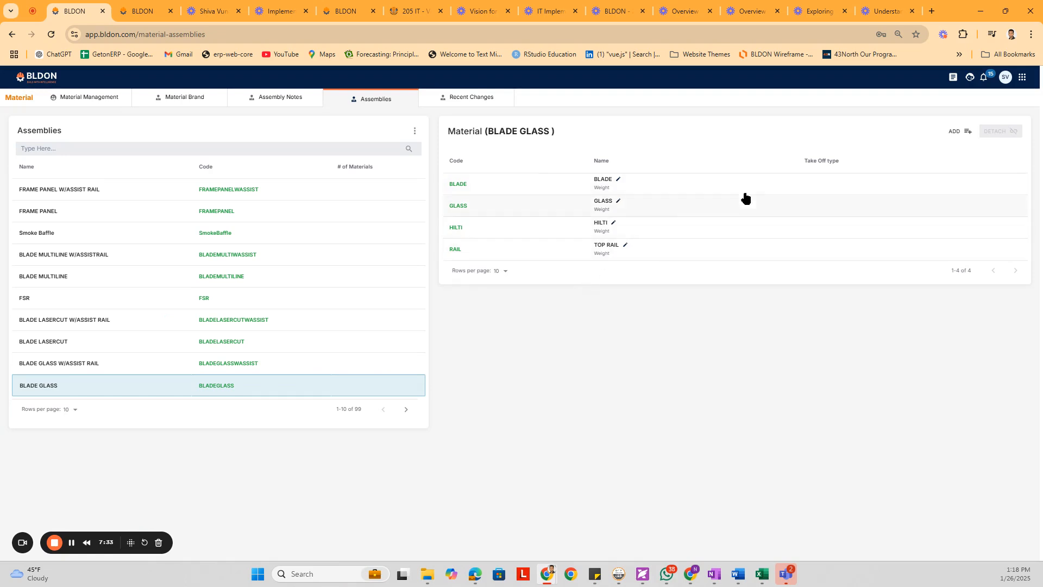
left_click(201, 101)
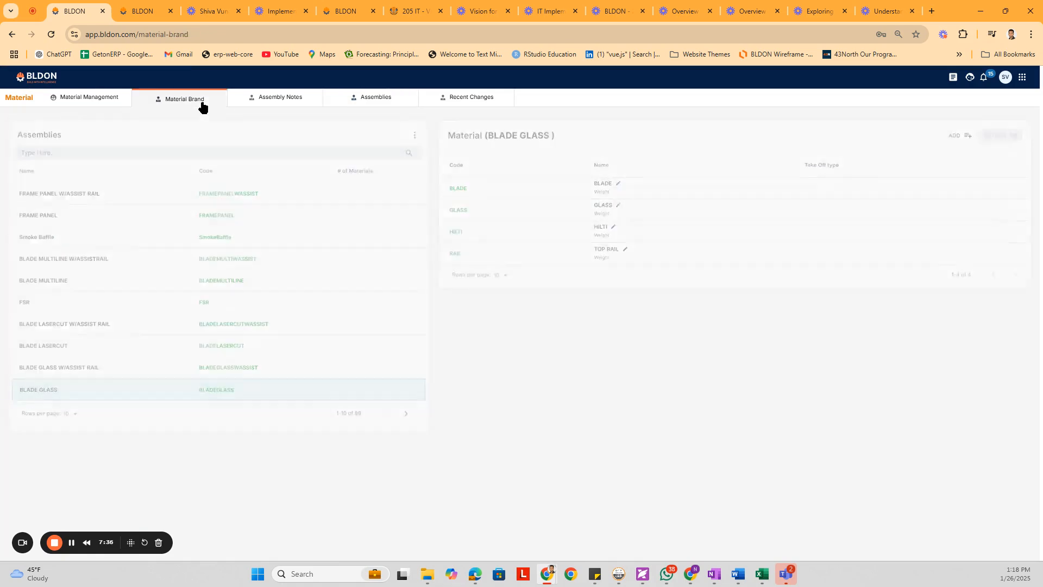
View the Assemblies page again and switch to the Estimation application.
left_click(372, 102)
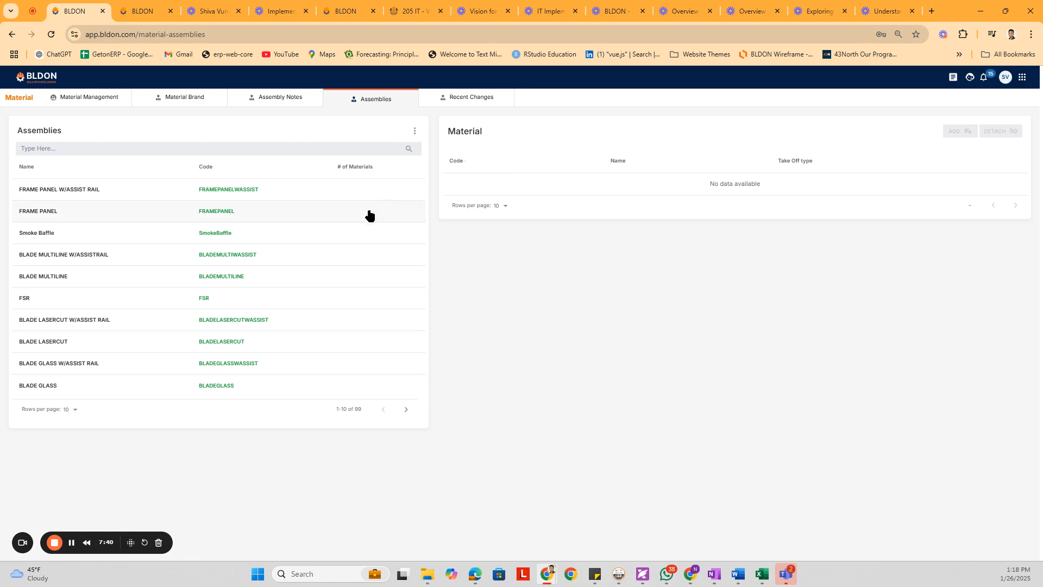
left_click(1024, 78)
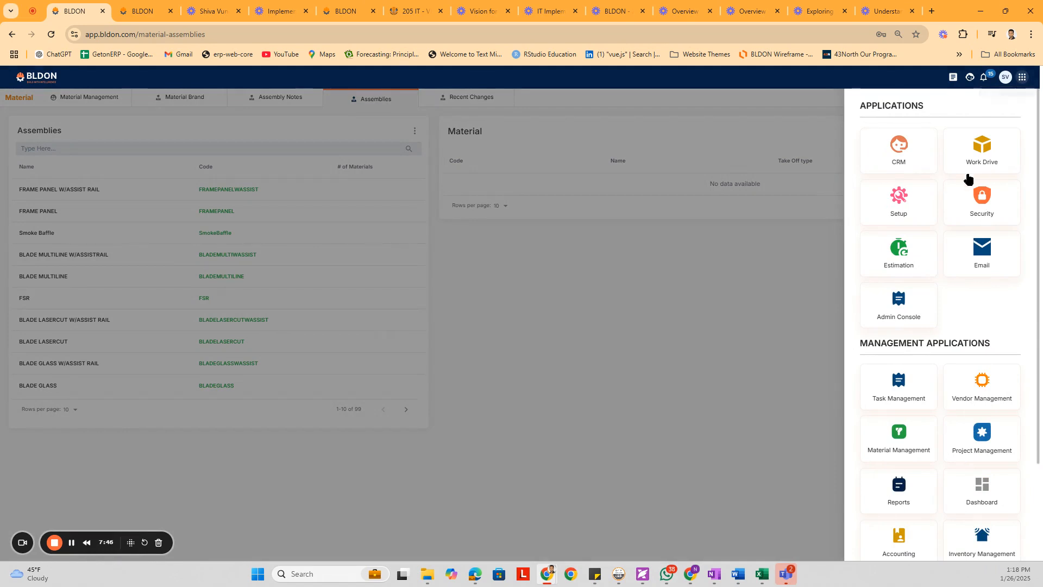
left_click(899, 247)
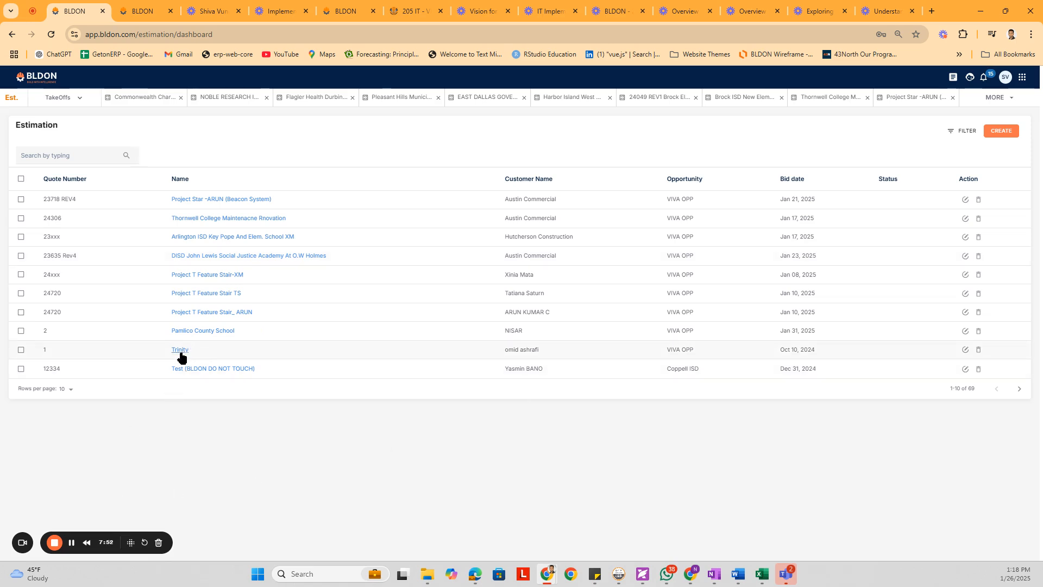
Try out the Create Estimation form with Coppell ISD as the opportunity, and close it without creating an estimation.
left_click(998, 131)
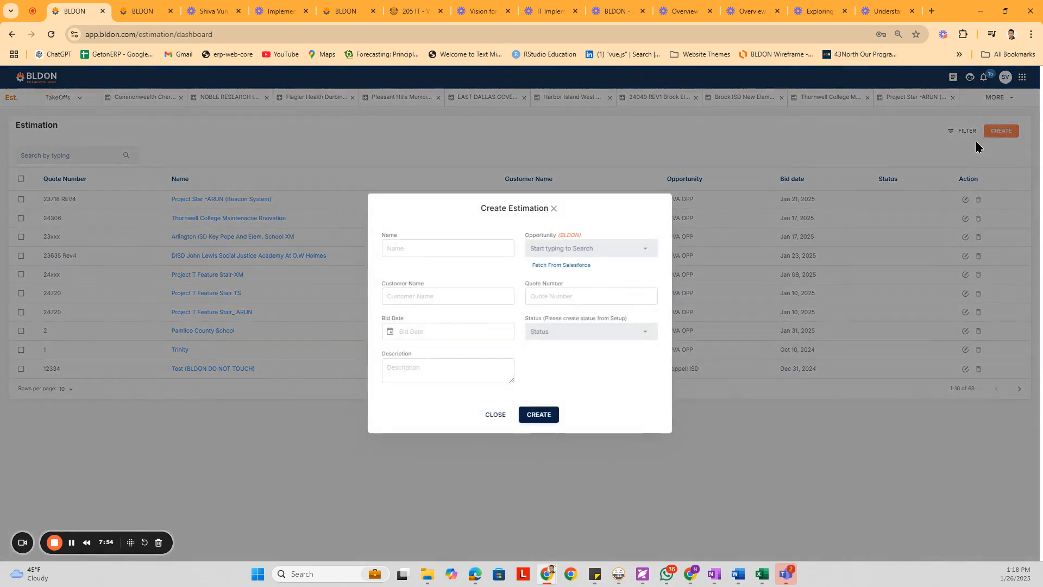
left_click(495, 256)
left_click(609, 250)
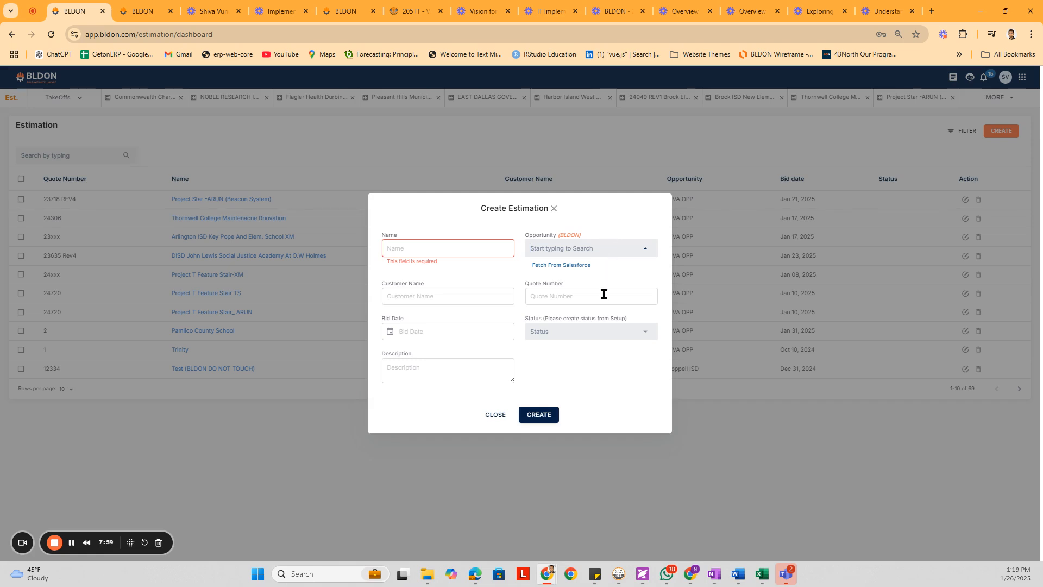
left_click(578, 265)
left_click(522, 278)
left_click(599, 251)
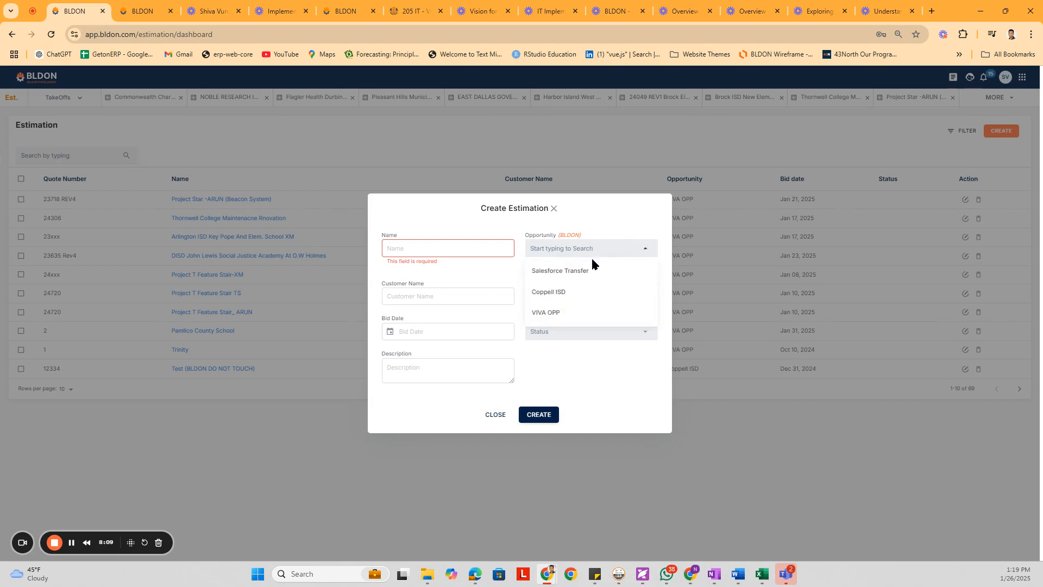
left_click(553, 293)
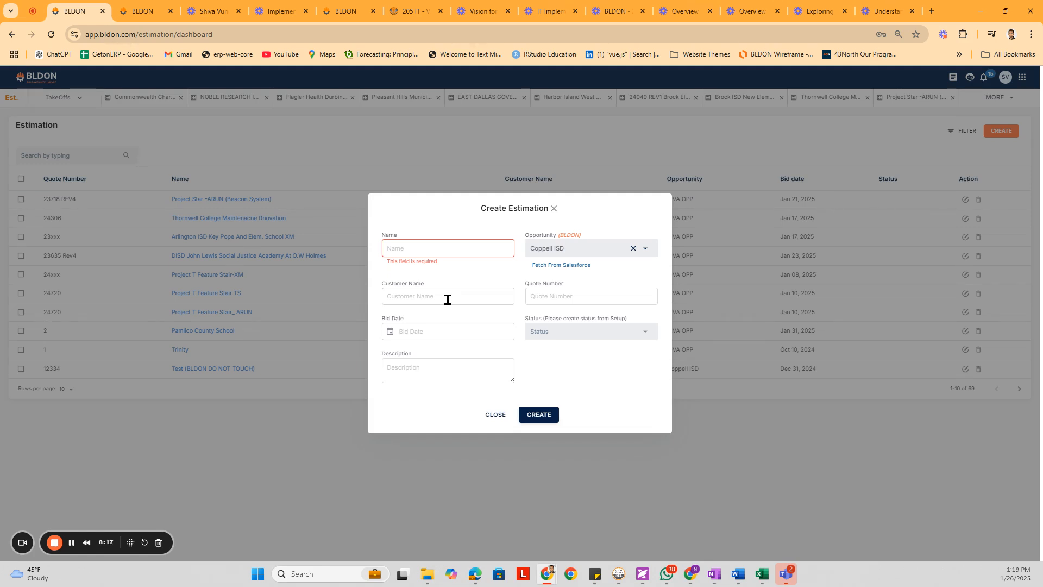
left_click(591, 334)
left_click(566, 355)
left_click(484, 414)
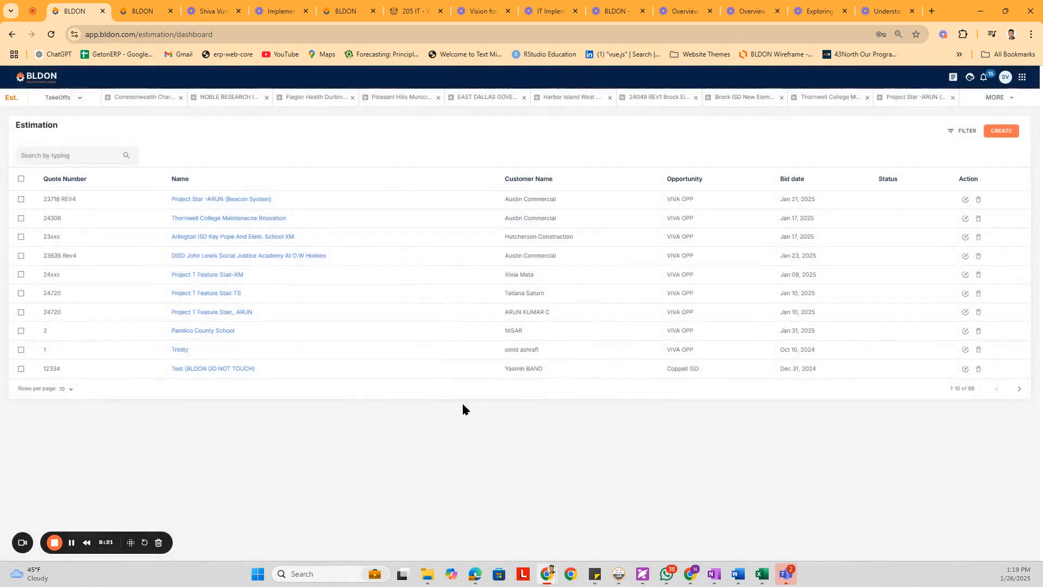
Open the Trinity estimation and view its plans in the takeoff tool.
left_click(180, 350)
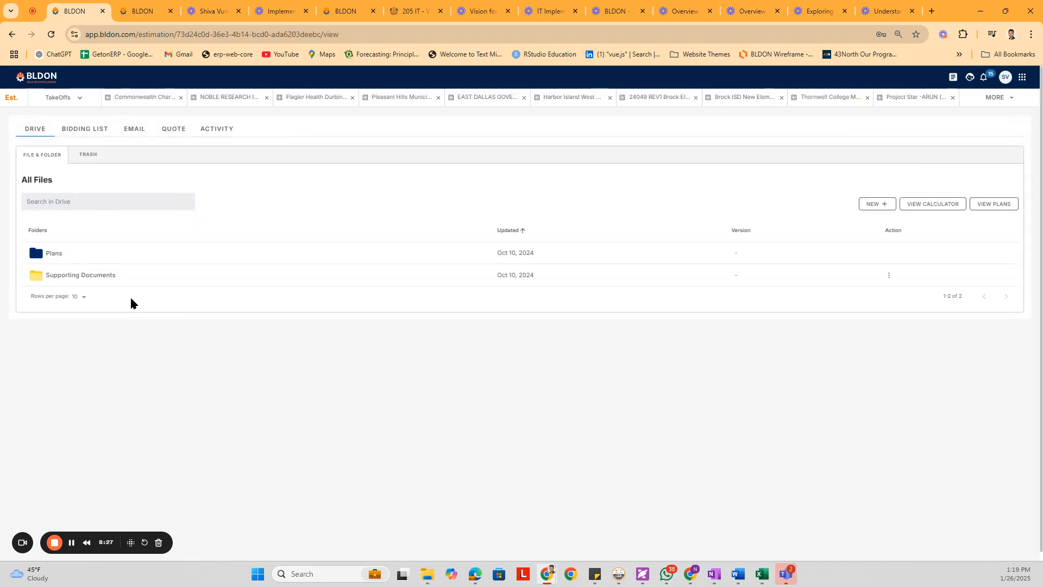
left_click(62, 263)
left_click(992, 214)
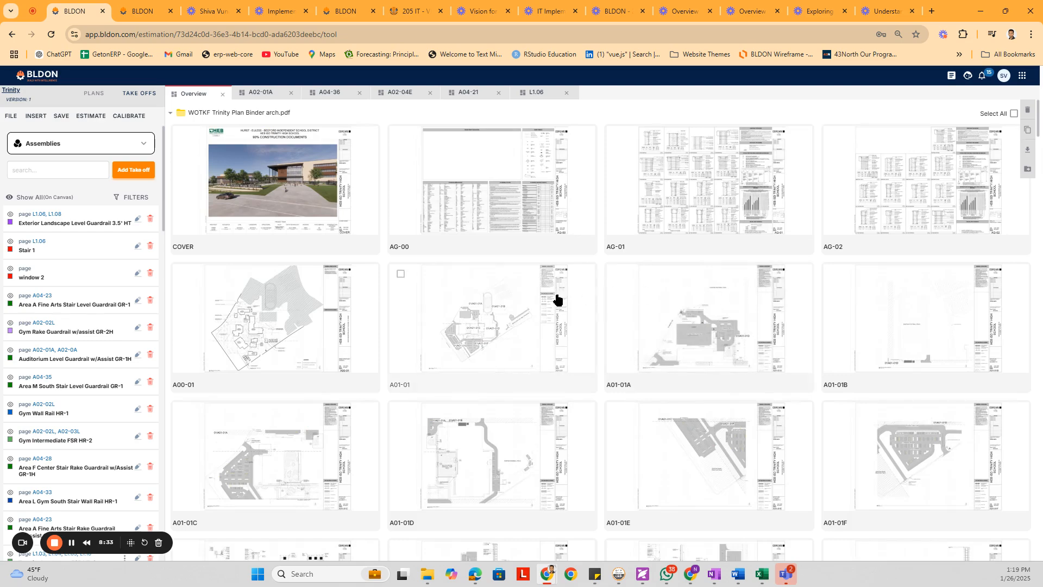
Open sheet A02-0B from the plan overview and look over its floor plan.
scroll(607, 290, "down", 9)
scroll(552, 288, "down", 8)
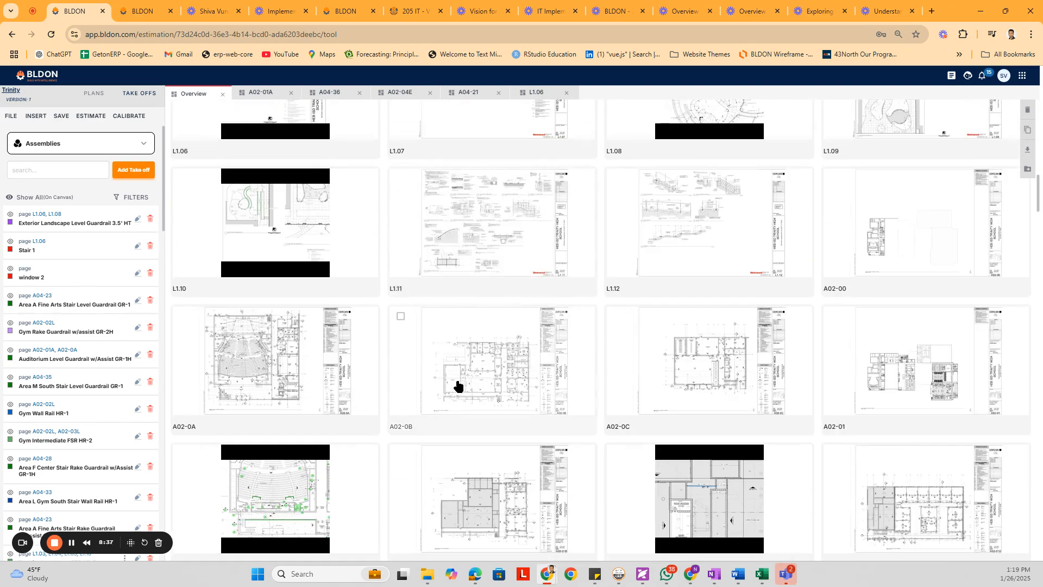
left_click(458, 385)
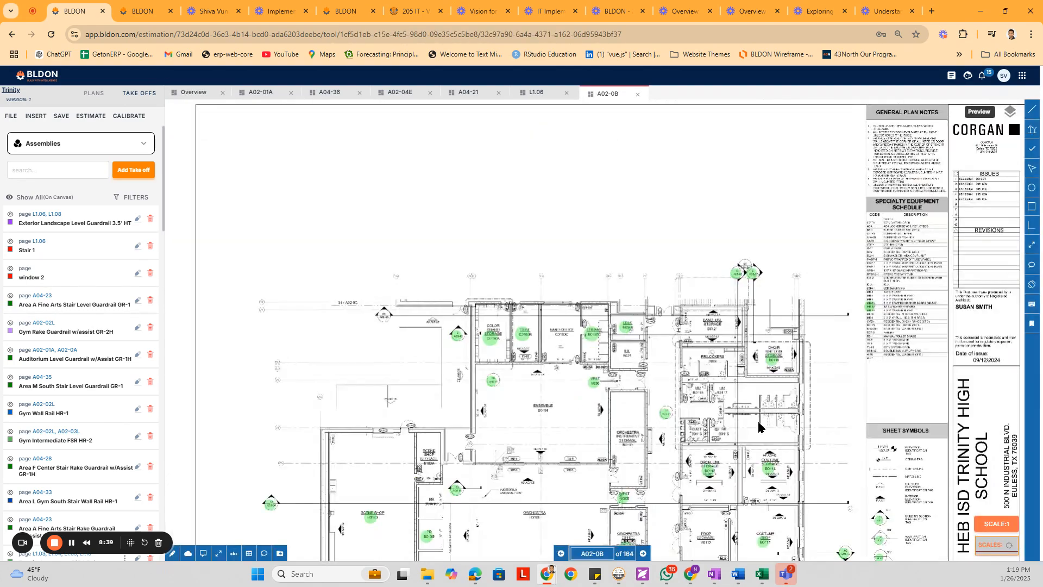
scroll(815, 413, "down", 3)
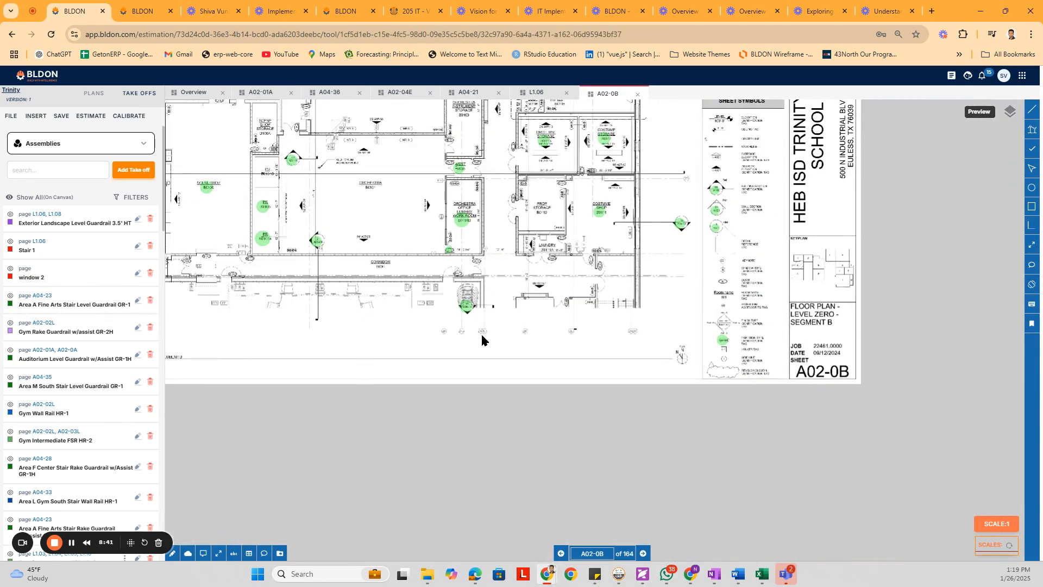
scroll(504, 342, "up", 2)
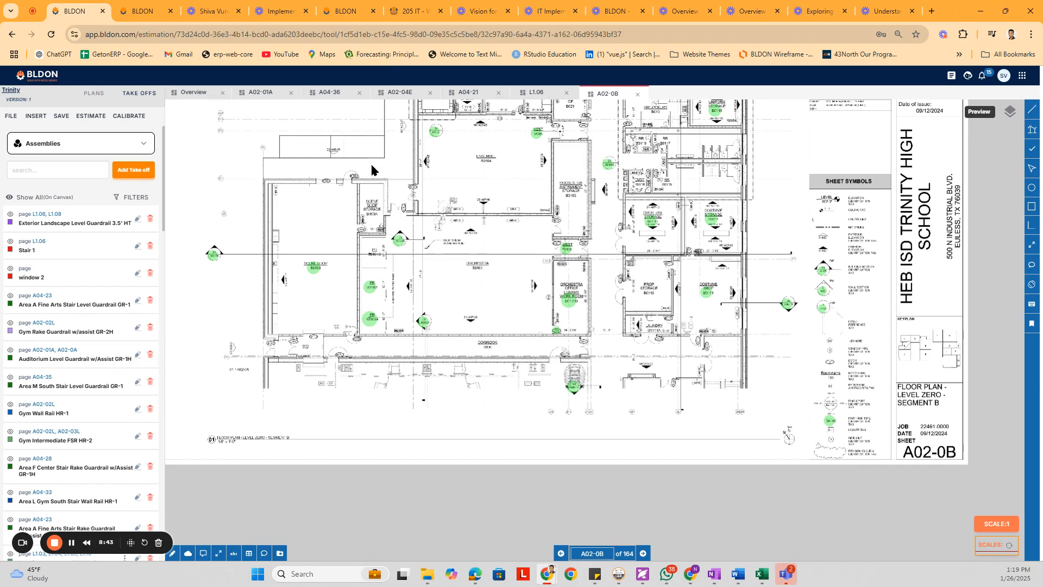
List the sheets of WOTKF Trinity Plan Binder arch.pdf, and step from A02-0B to the next sheet and back.
left_click(93, 96)
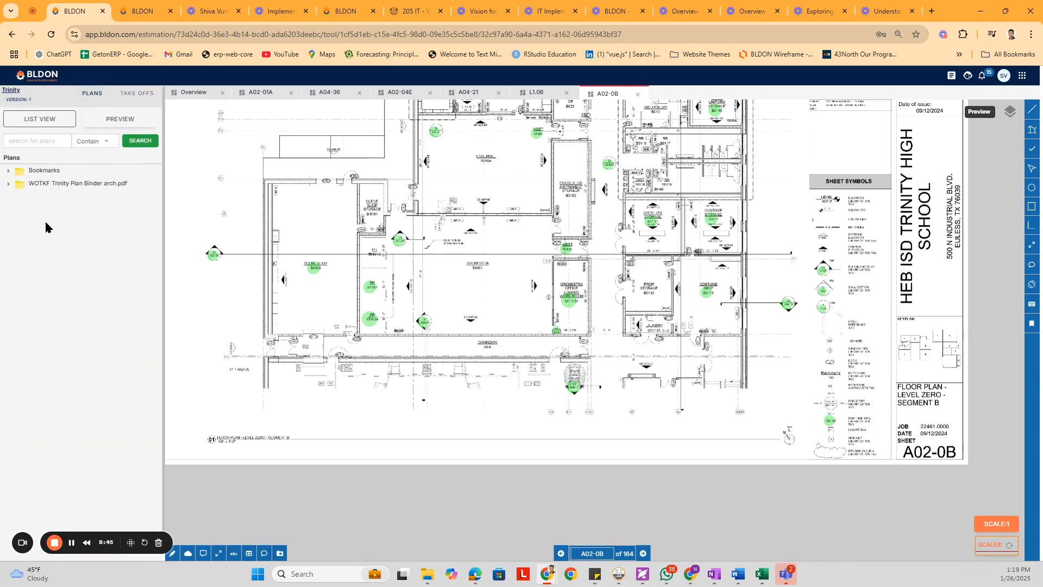
left_click(8, 184)
scroll(60, 261, "down", 5)
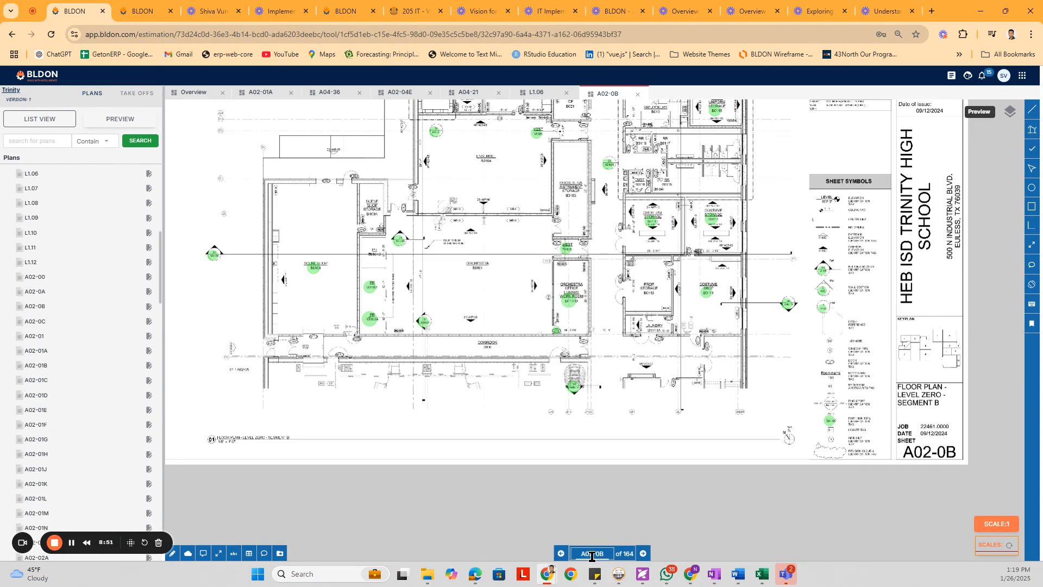
left_click(643, 553)
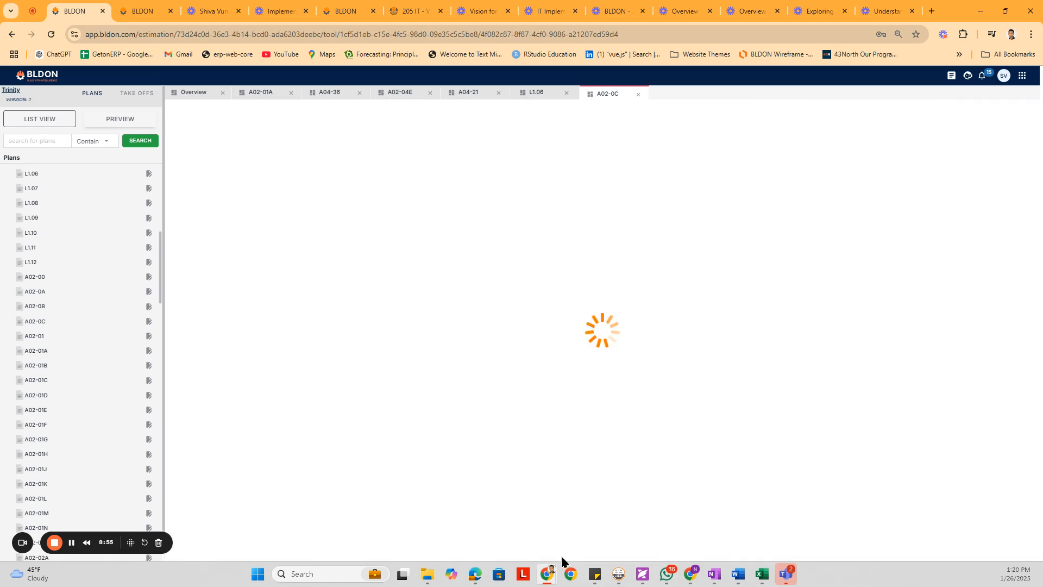
left_click_drag(554, 442, 555, 326)
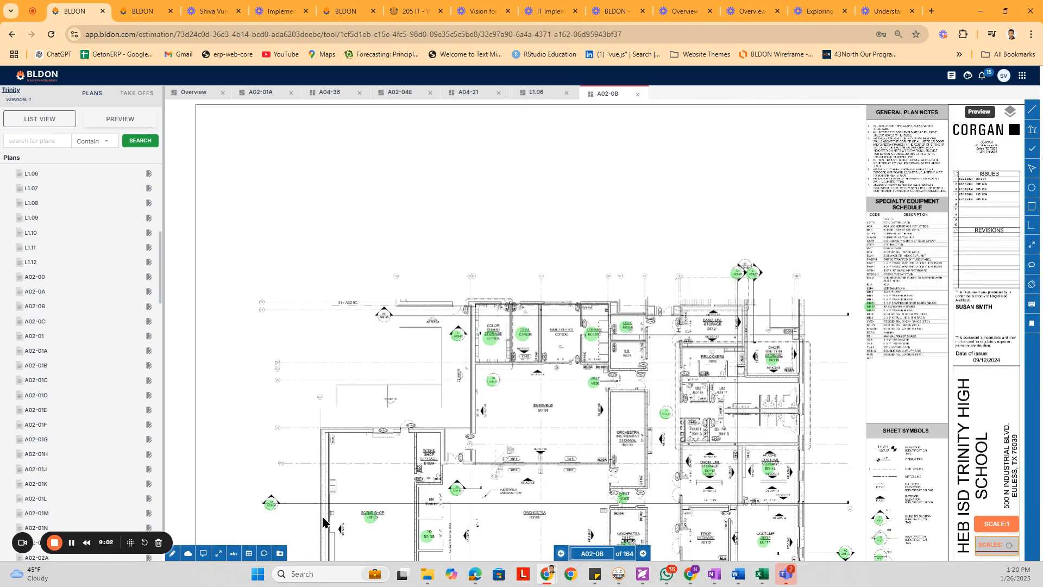
Draw a cloud markup around the upper part of the scene shop on A02-0B and place a legend above the floor plan.
left_click(188, 554)
left_click_drag(289, 422, 443, 505)
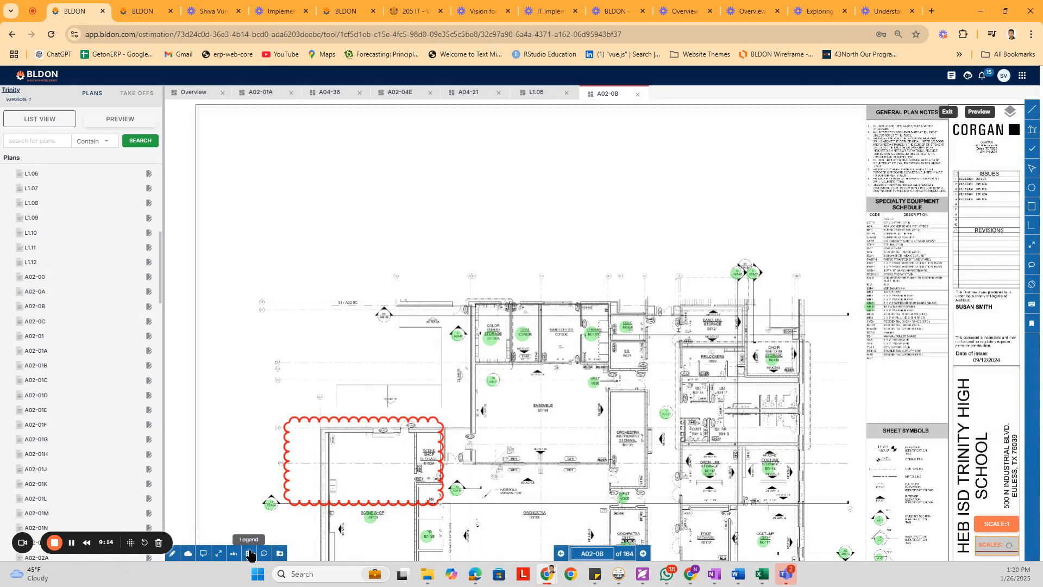
left_click(607, 285)
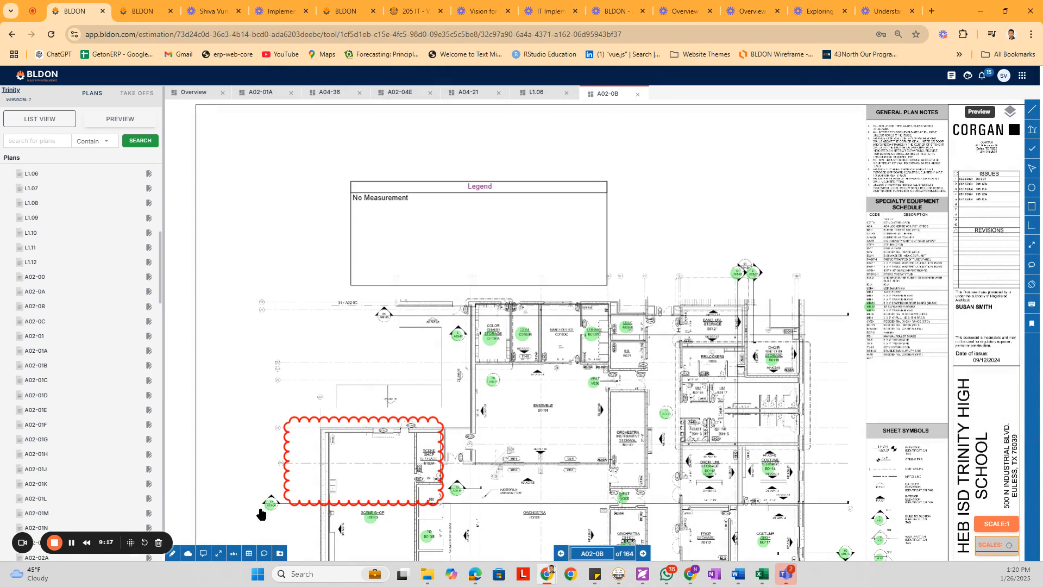
View sheet A02-04E, and show the Exterior Landscape Level Guardrail 3.5' HT takeoff on L1.06 with its measurement details.
left_click(394, 94)
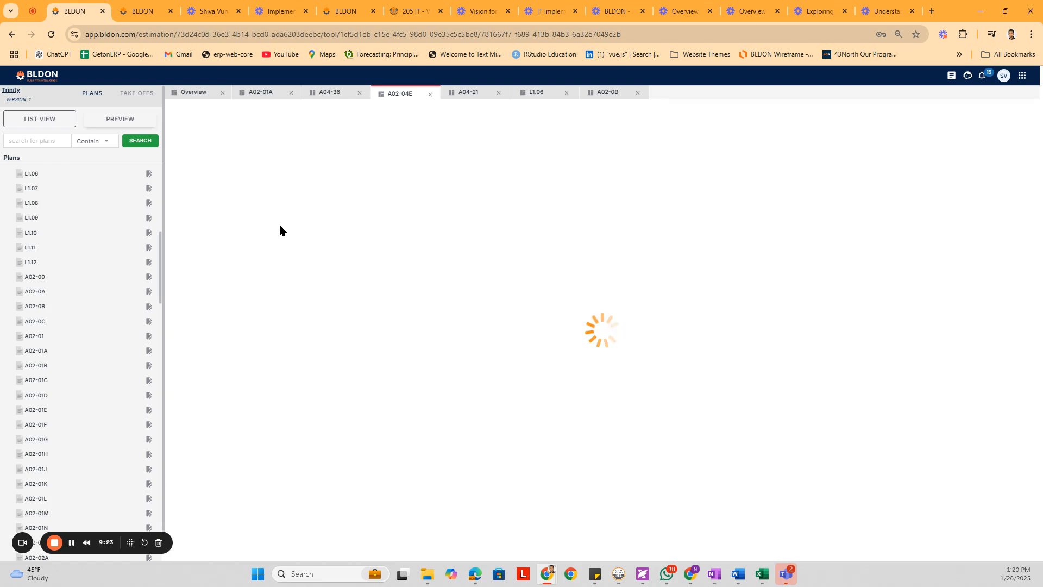
left_click(136, 93)
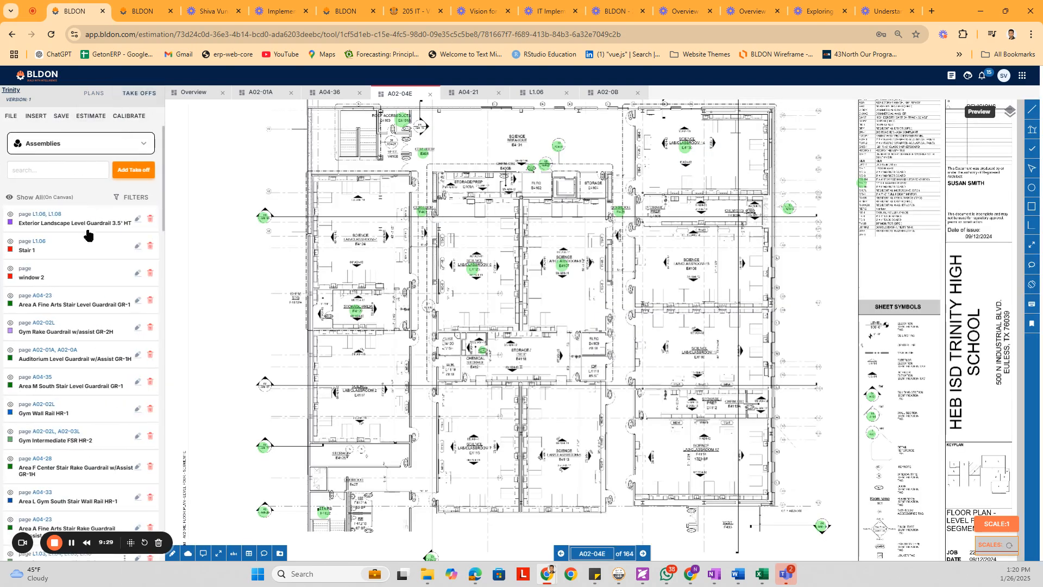
left_click(62, 224)
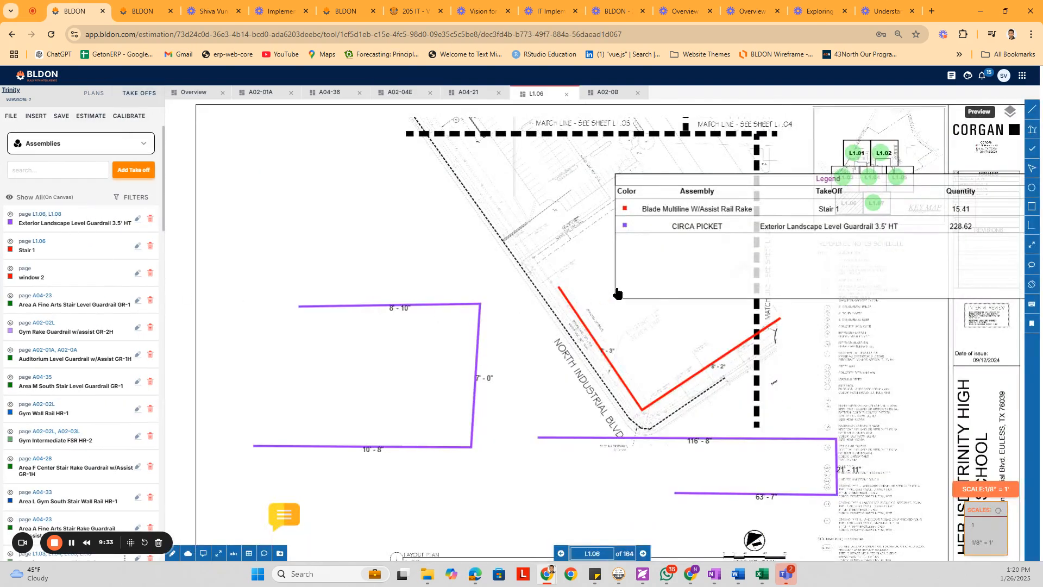
left_click_drag(546, 304, 545, 164)
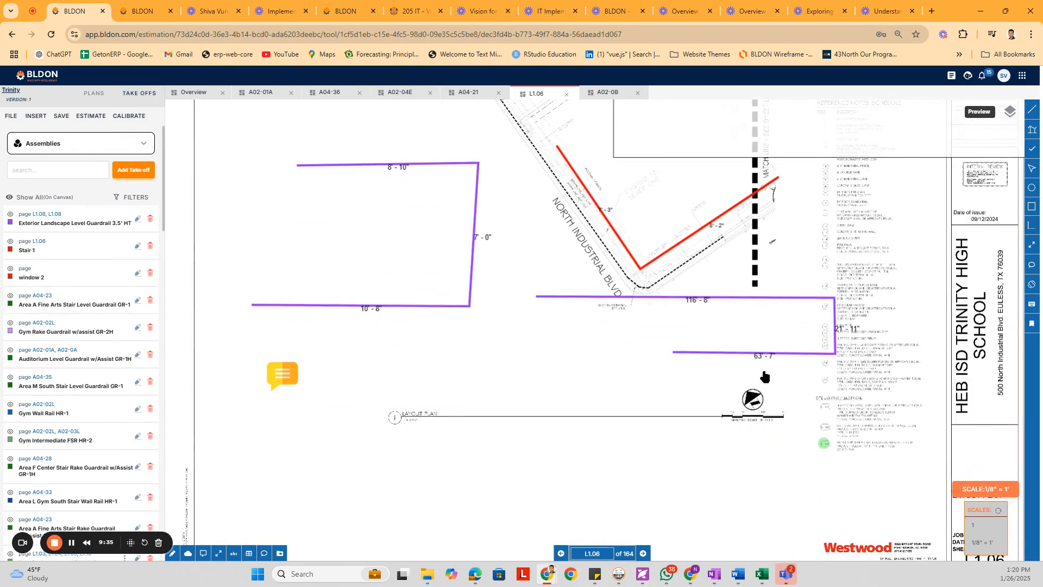
mouse_move(451, 414)
left_mouse_down()
mouse_move(426, 438)
mouse_move(480, 408)
left_mouse_up()
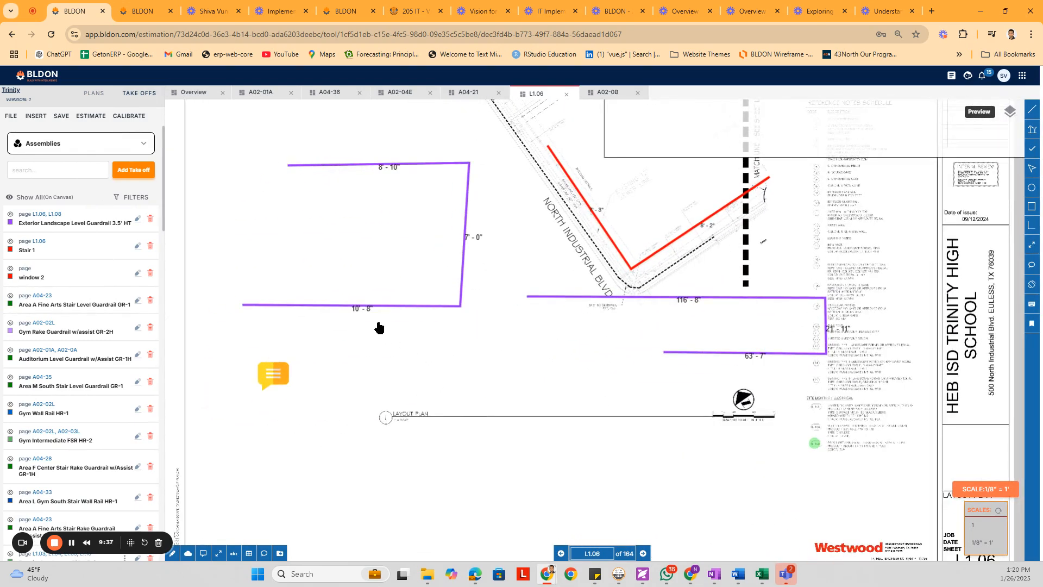
mouse_move(392, 310)
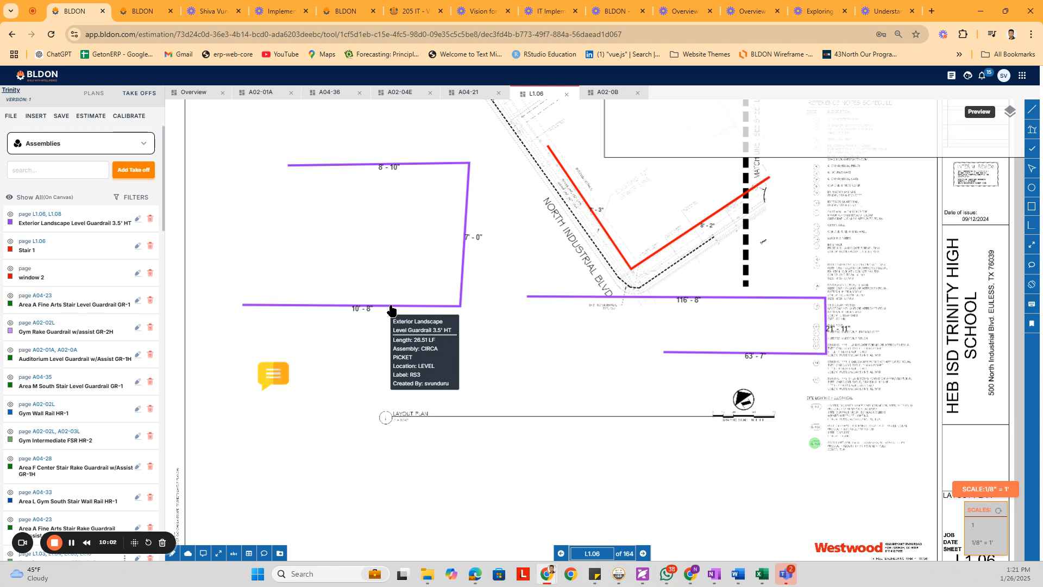
Delete the existing legend table beside the layout plan on sheet L1.06.
scroll(786, 451, "down", 1)
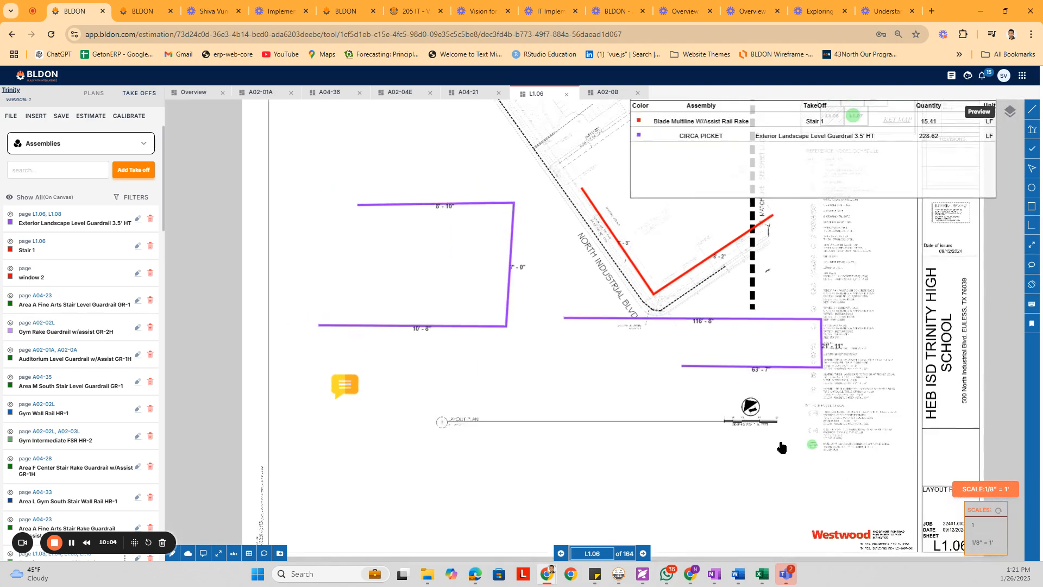
scroll(785, 451, "down", 1)
scroll(708, 448, "down", 1)
scroll(708, 449, "up", 2)
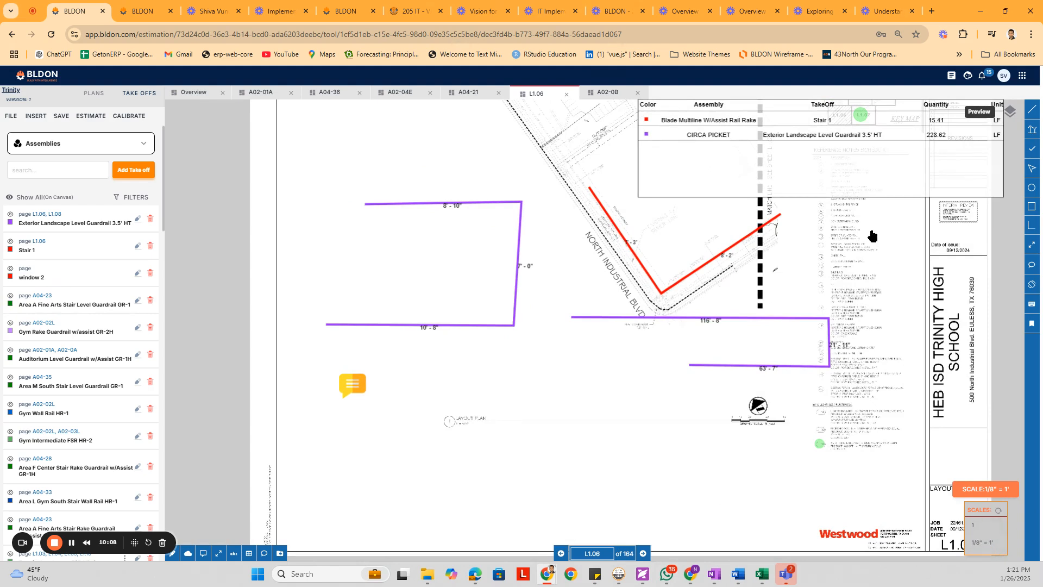
left_click(874, 194)
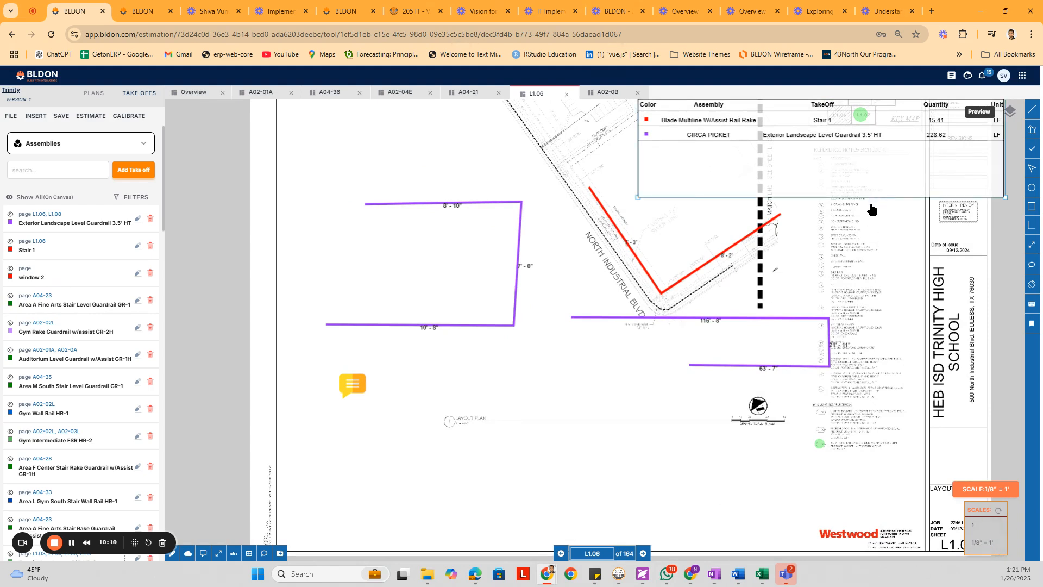
key("Delete")
Show only the L1.06 measurements at scale 1, switch to those at 1/8" = 1', and reset the scale filter.
left_click_drag(836, 402, 840, 399)
left_click(986, 529)
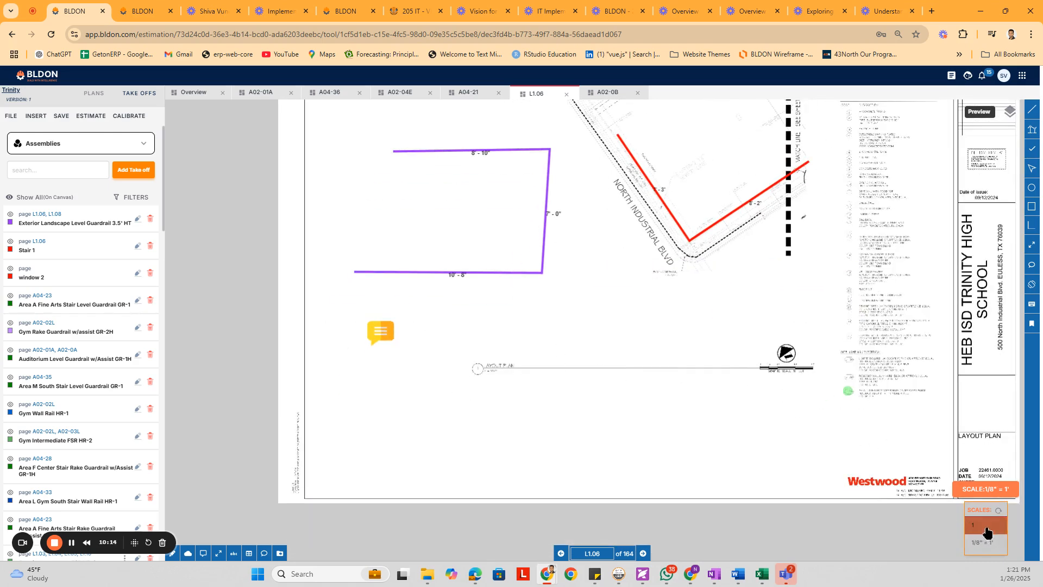
mouse_move(883, 435)
left_mouse_down()
mouse_move(798, 456)
mouse_move(799, 503)
left_mouse_up()
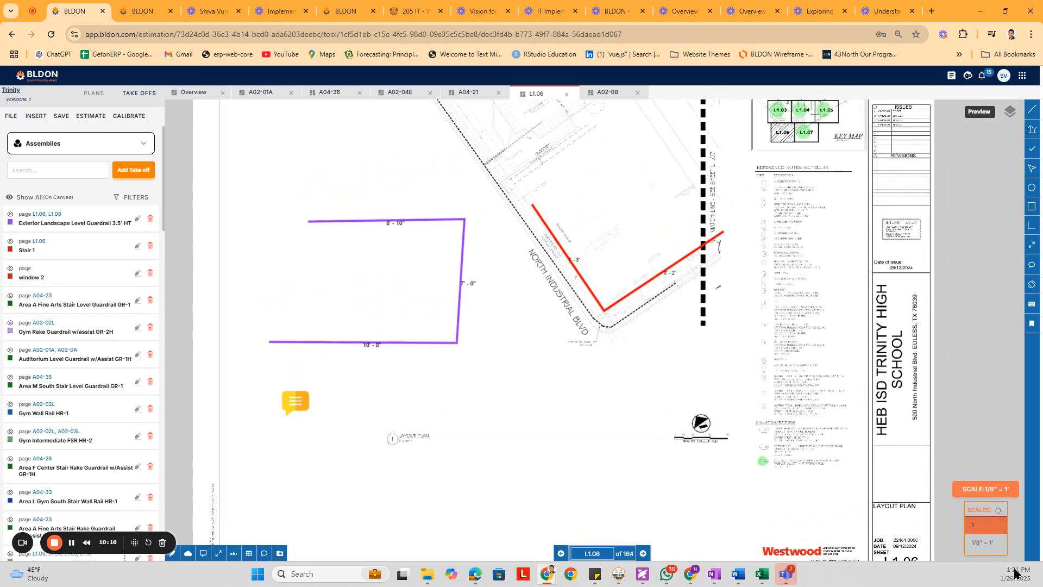
left_click(985, 545)
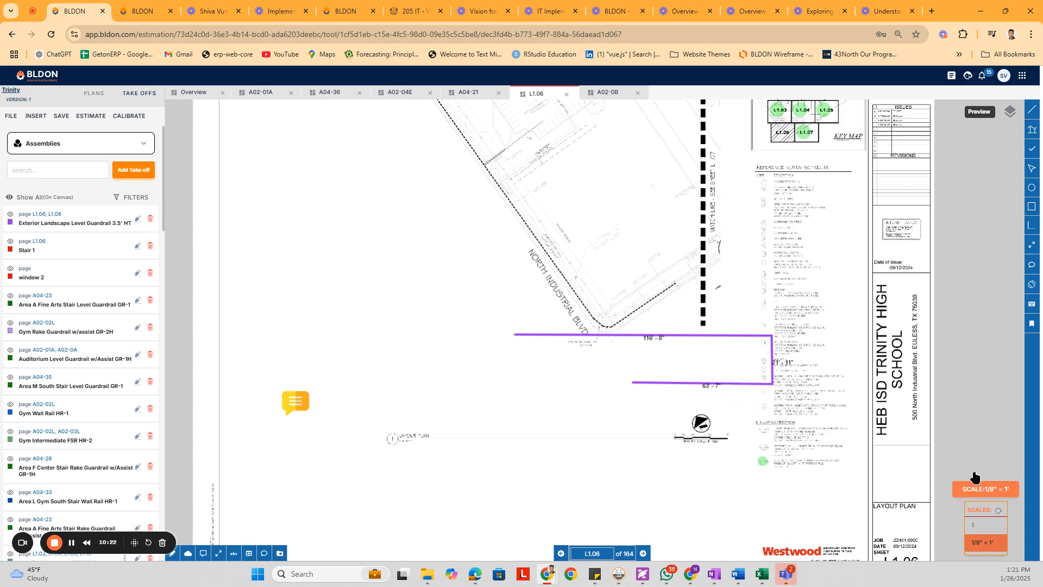
left_click(997, 513)
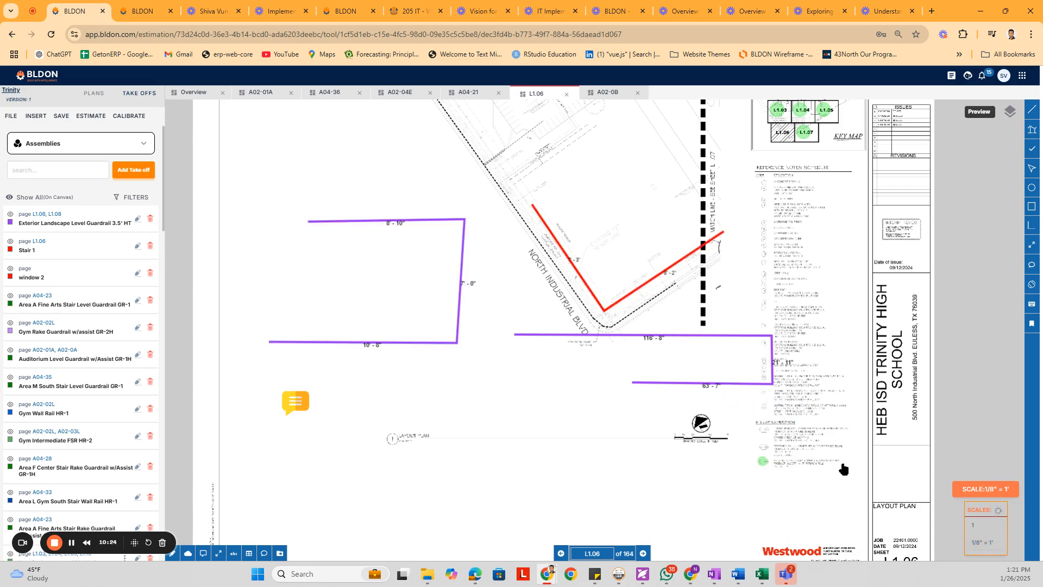
Insert a new takeoff legend below the guardrail measurements on sheet L1.06 and look over the sheet.
left_click(248, 553)
left_click_drag(382, 396, 760, 515)
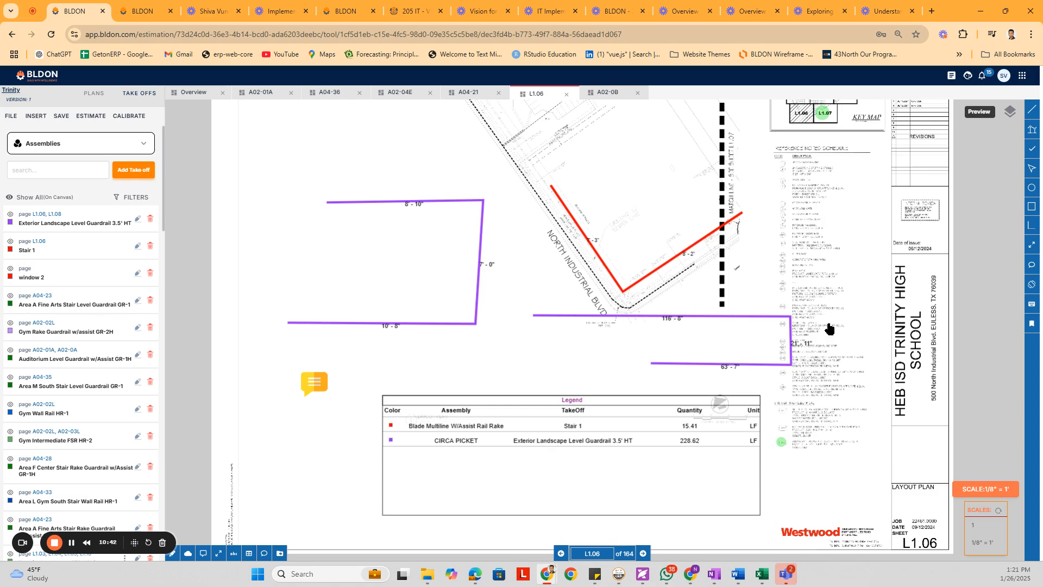
scroll(820, 349, "down", 3)
scroll(766, 299, "up", 3)
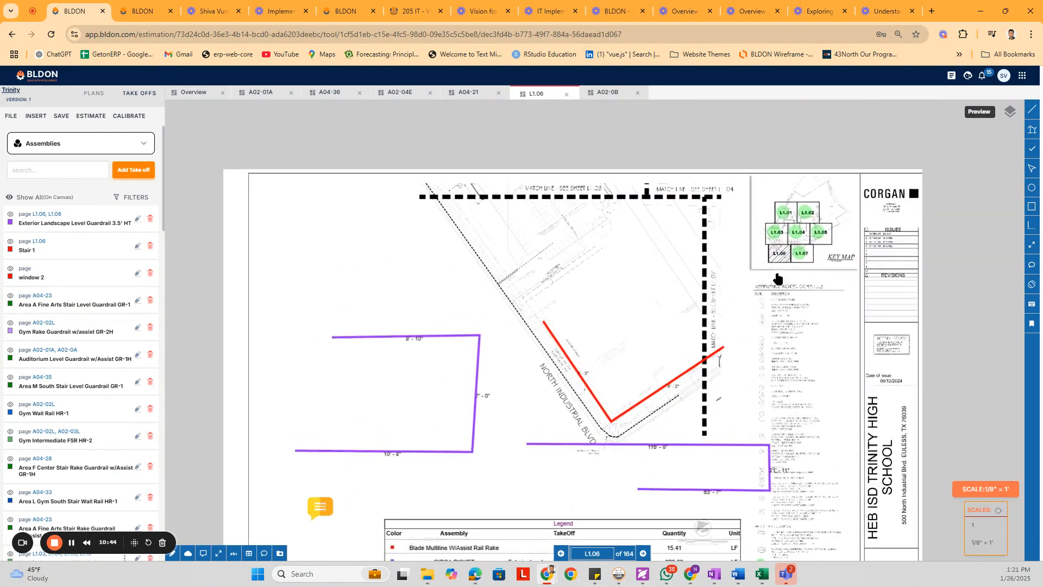
Preview the sheet linked from the L1.04 marker in the key map, and open sheet A02-02L from the Gym Rake Guardrail w/assist GR-2H takeoff.
left_click(799, 235)
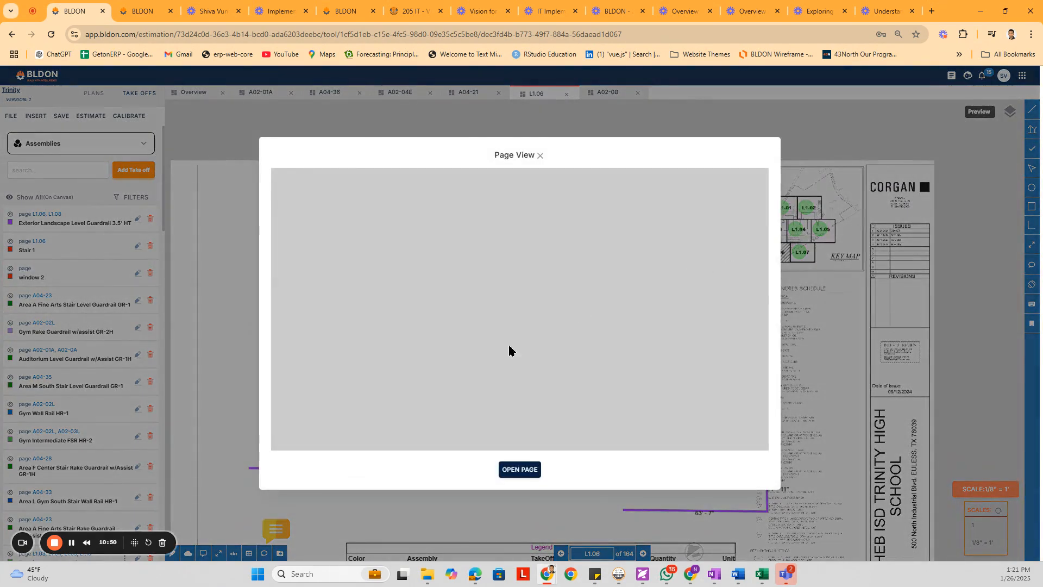
scroll(489, 339, "up", 3)
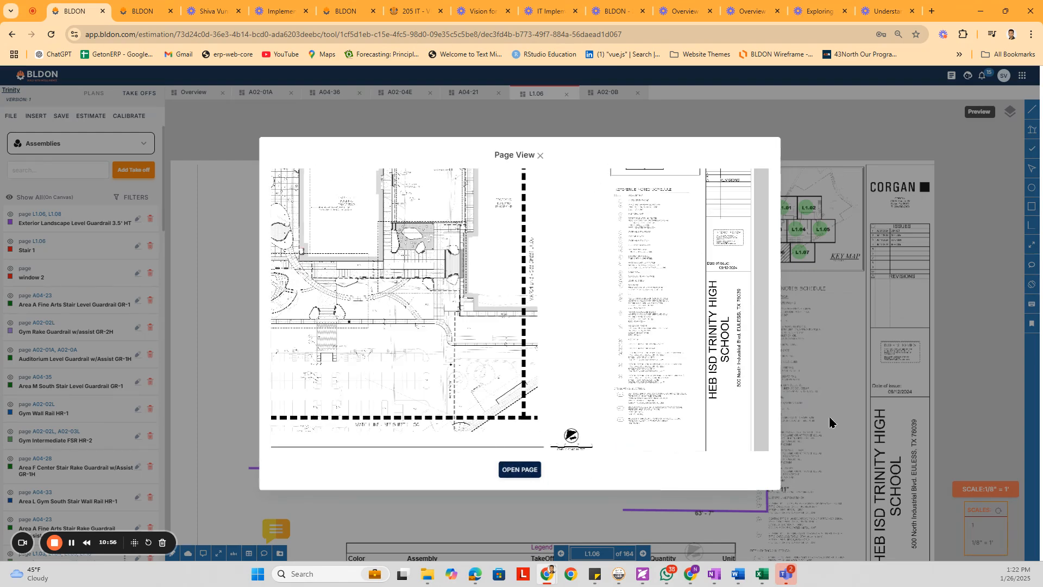
left_click(541, 156)
left_click_drag(585, 290, 612, 237)
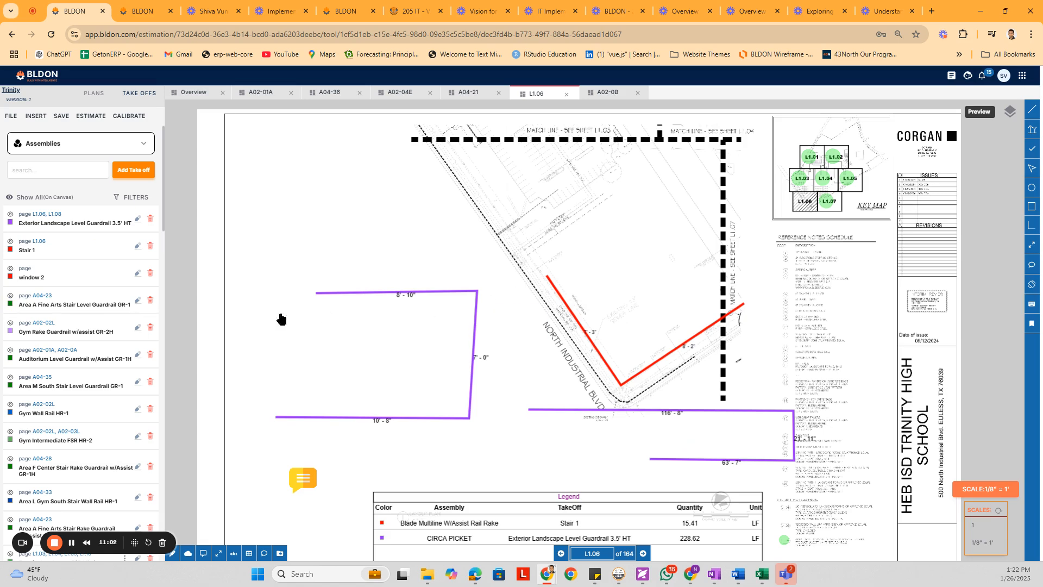
left_click(43, 325)
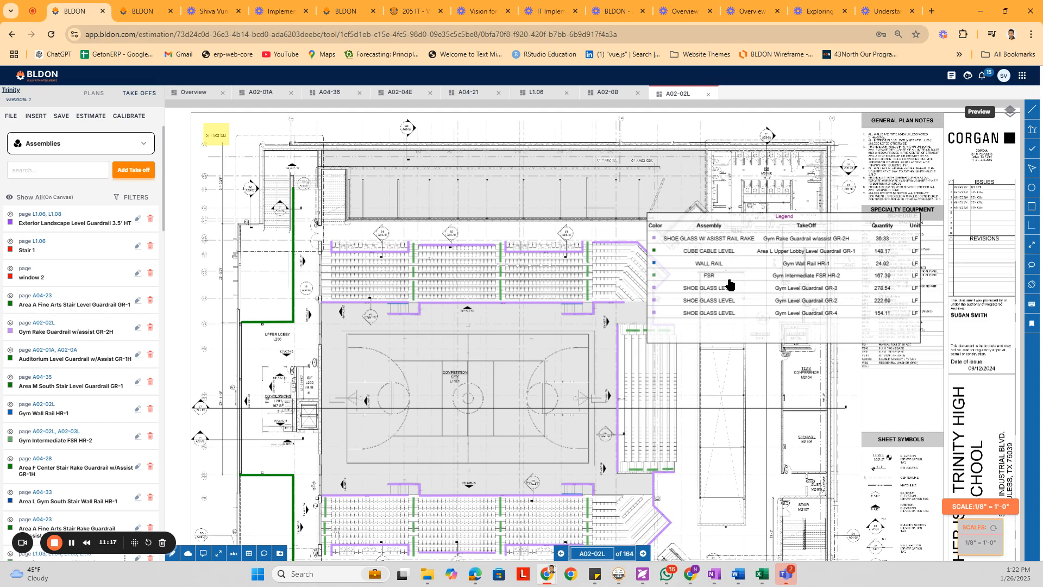
Filter the takeoffs by the Blade Multiline W/Assist Rail Rake assembly and show the Stair 1 takeoff on sheet L1.06.
left_click(120, 150)
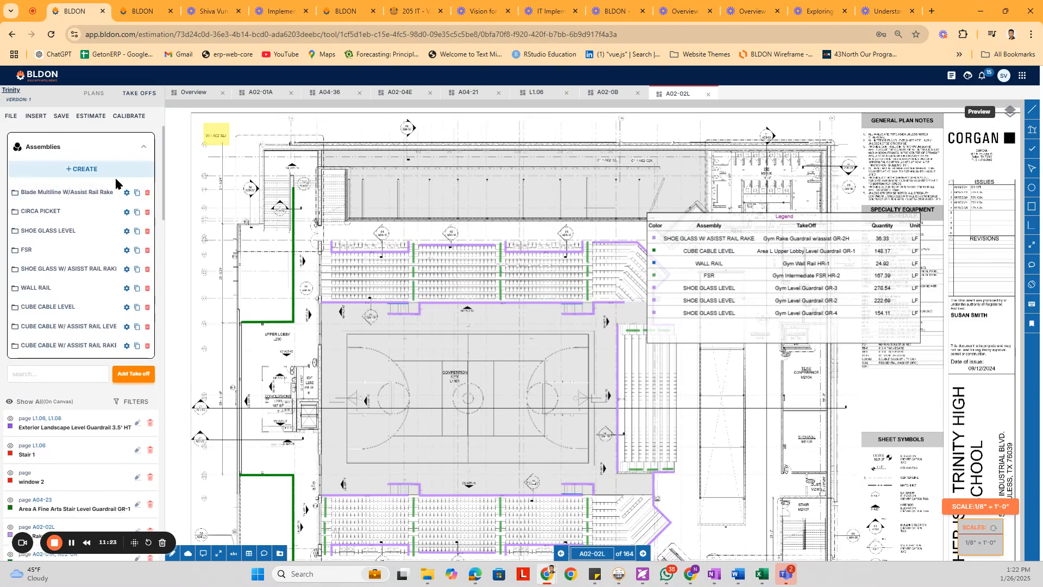
left_click(85, 192)
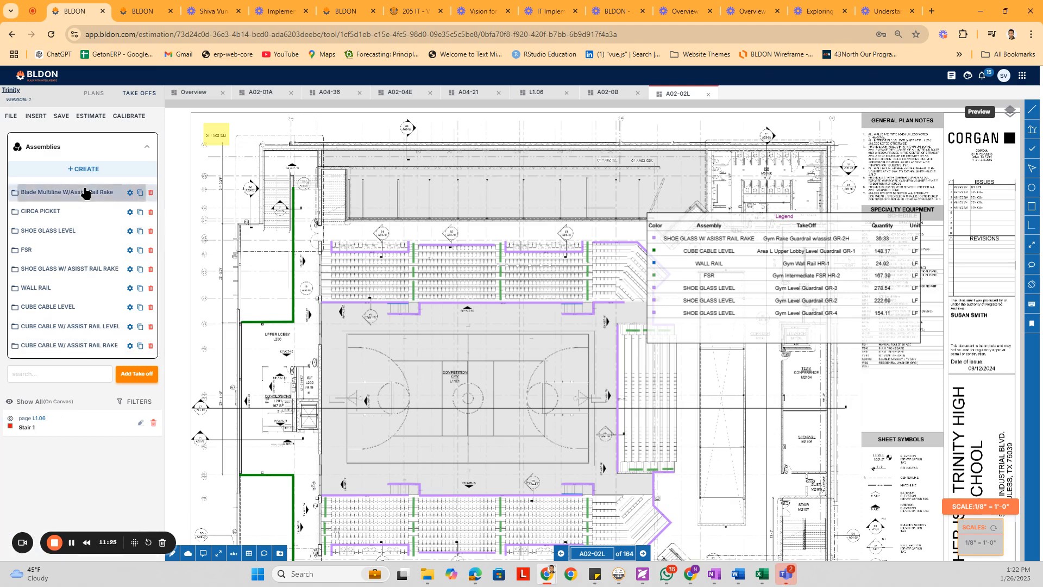
left_click(38, 417)
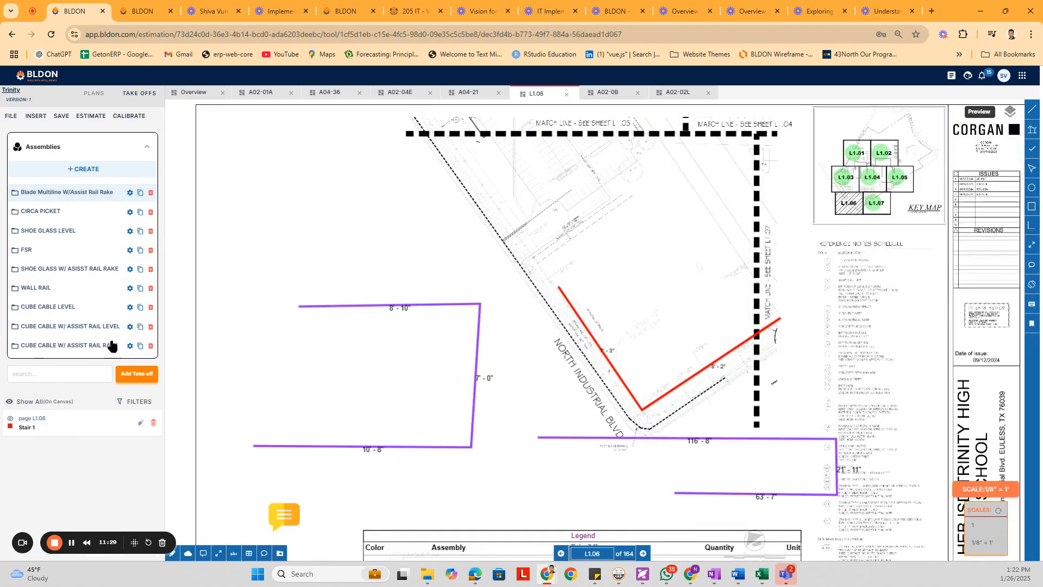
Filter the takeoffs by the CIRCA PICKET assembly and show its exterior landscape guardrail on sheet L1.08.
left_click(51, 212)
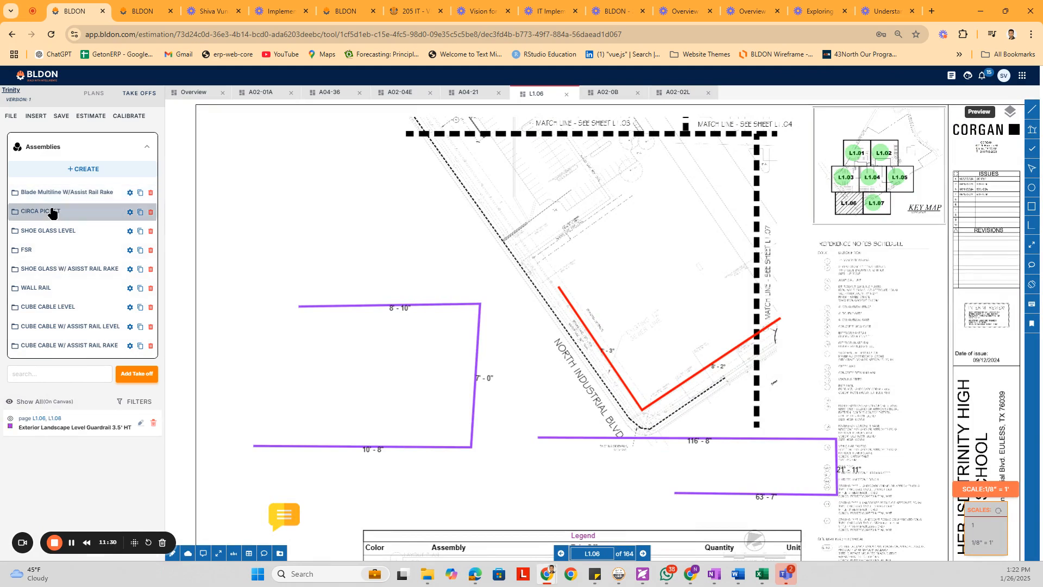
left_click(52, 418)
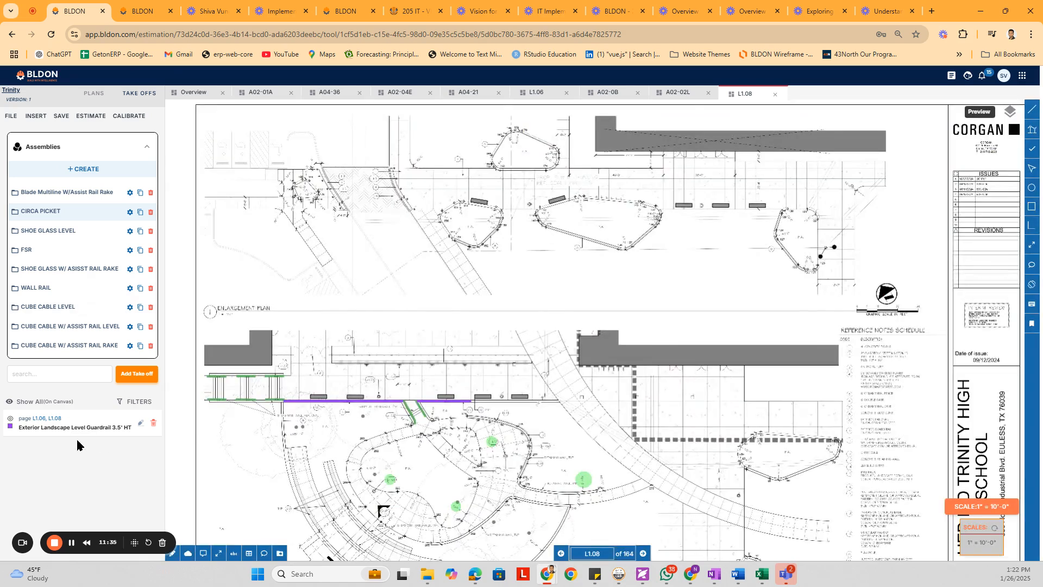
left_click_drag(210, 457, 274, 459)
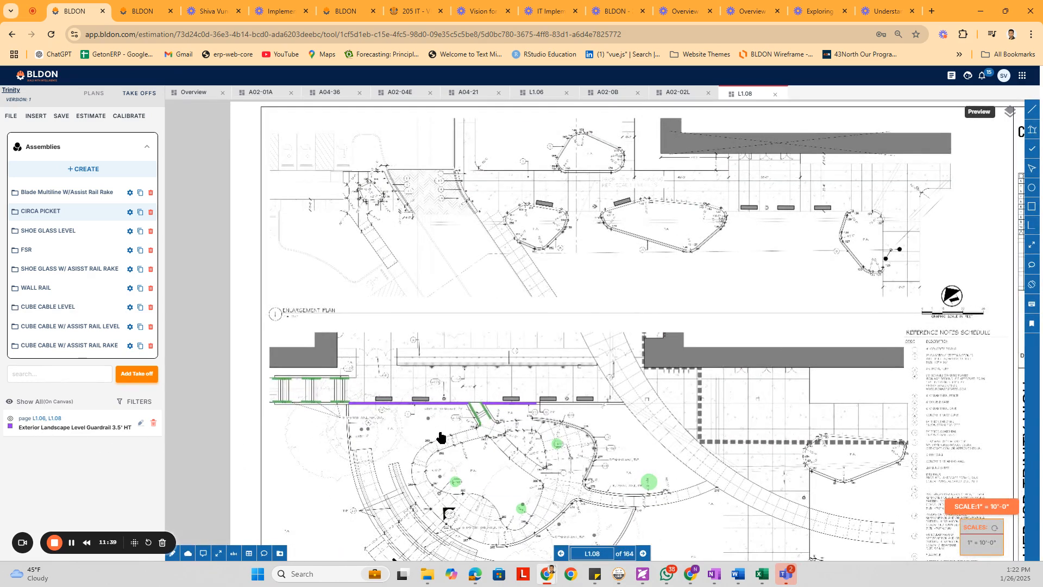
List the takeoffs of the SHOE GLASS LEVEL, FSR and WALL RAIL assemblies in turn.
left_click(59, 235)
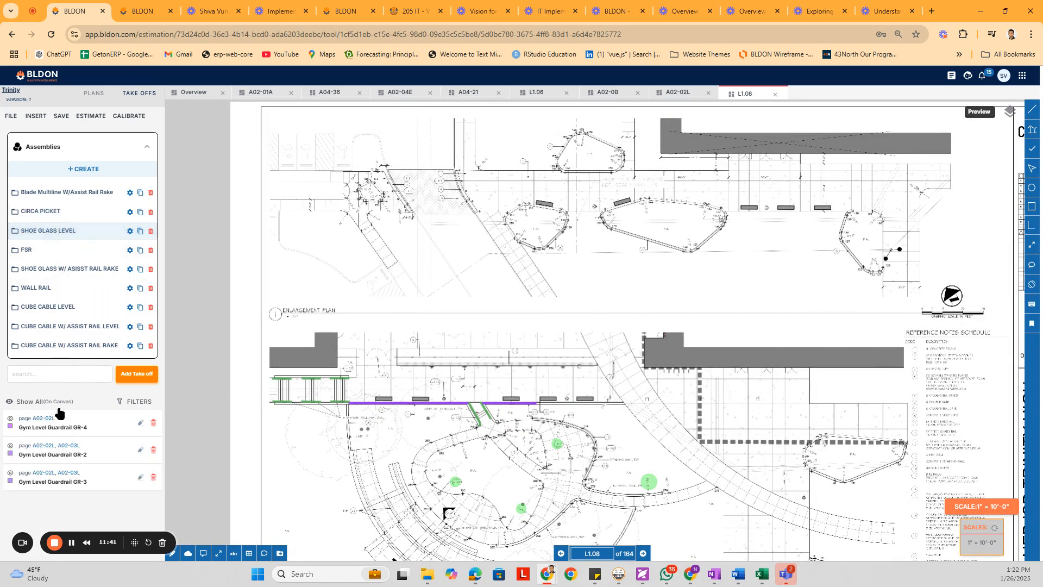
left_click(50, 254)
scroll(65, 364, "down", 2)
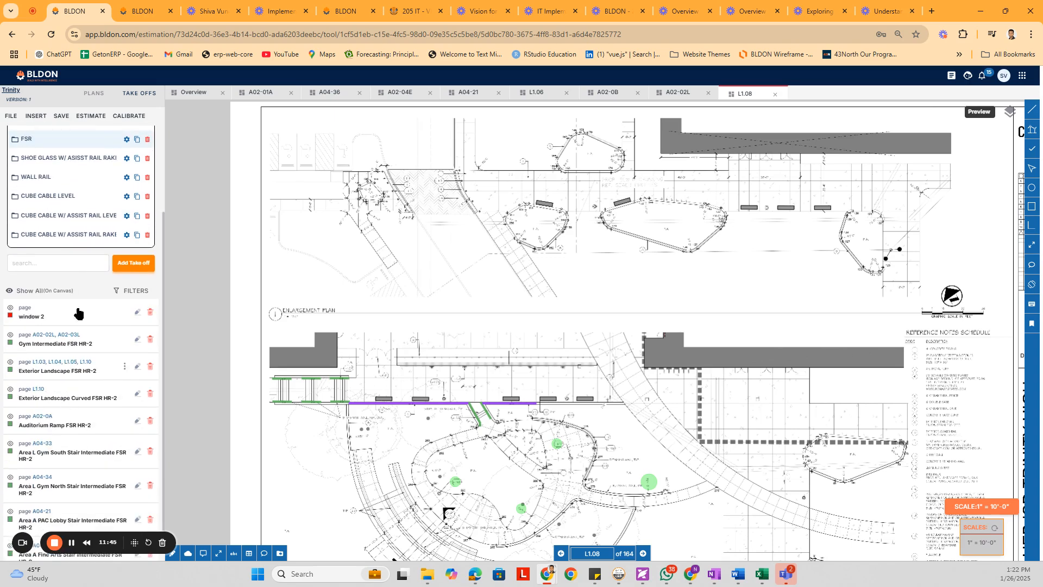
left_click(63, 177)
scroll(70, 325, "down", 5)
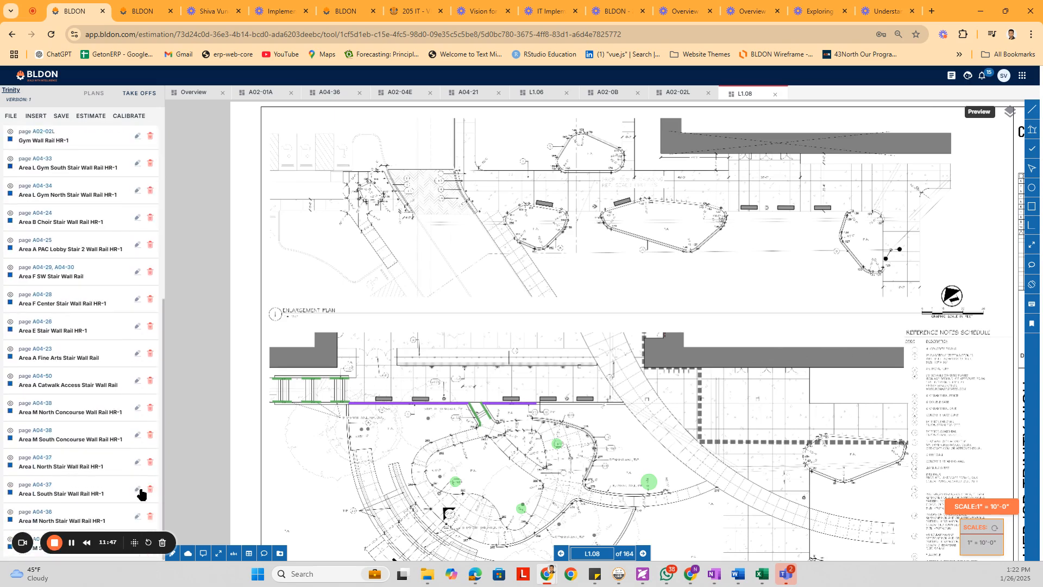
scroll(66, 369, "up", 5)
List the takeoffs of the CUBE CABLE LEVEL assembly and of the CUBE CABLE W/ ASSIST RAIL level and rake assemblies.
left_click(49, 308)
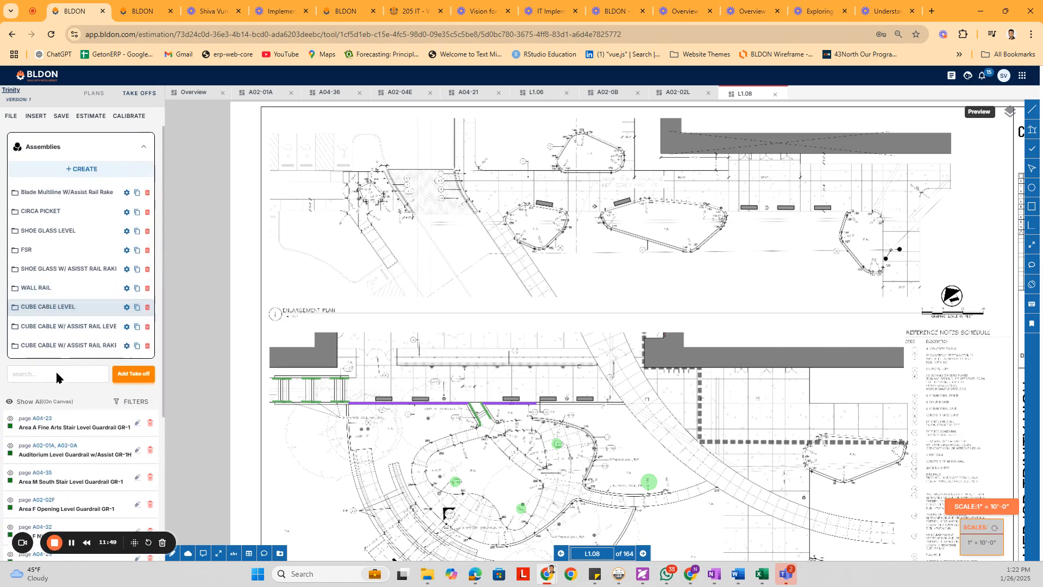
scroll(51, 369, "down", 3)
scroll(51, 402, "up", 5)
left_click(66, 328)
scroll(66, 329, "down", 1)
left_click(59, 325)
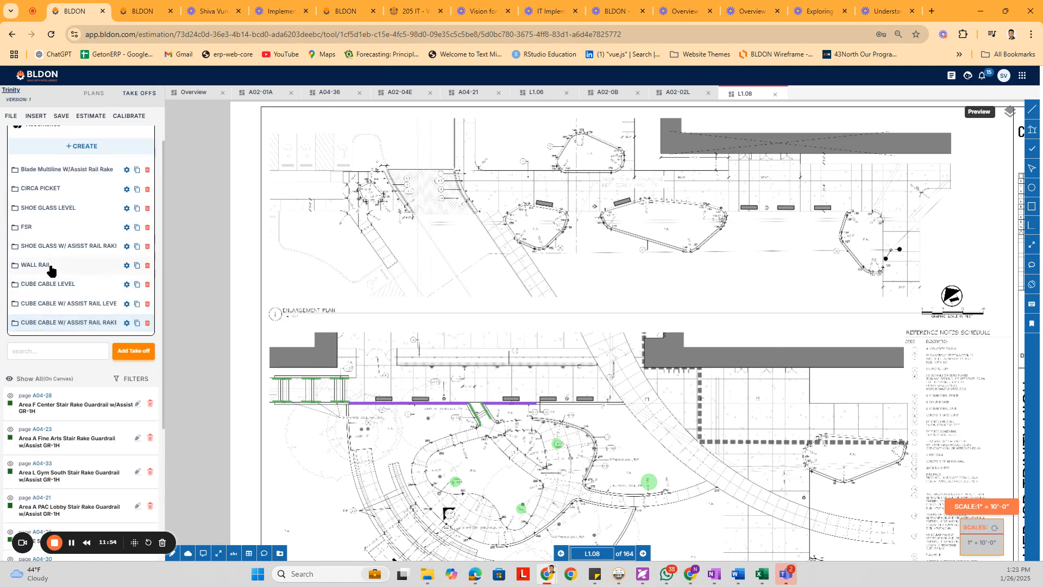
Add a new assembly to the estimation based on BLADE GLASS, leaving its name blank.
left_click(78, 146)
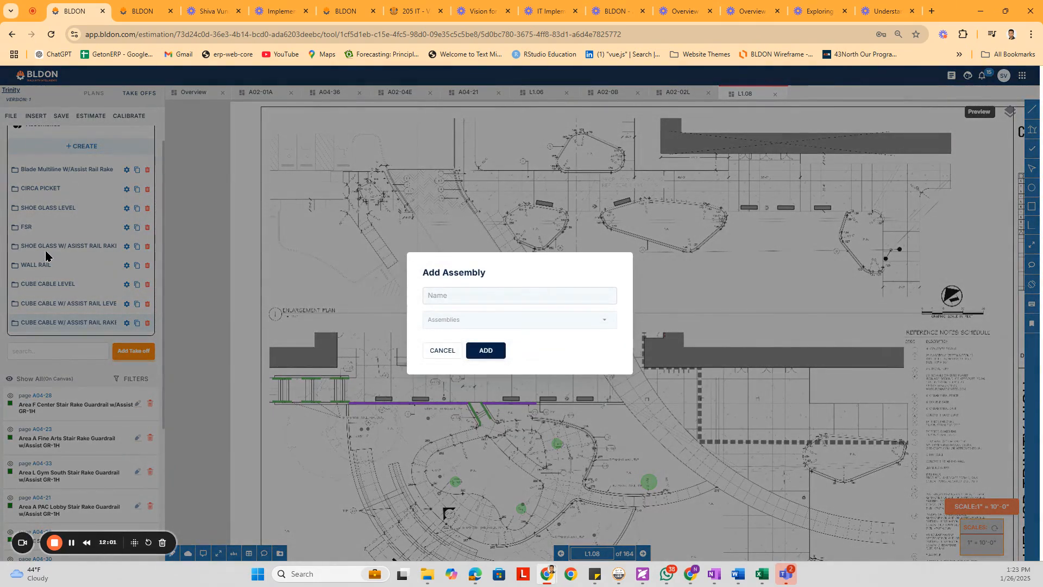
left_click(539, 318)
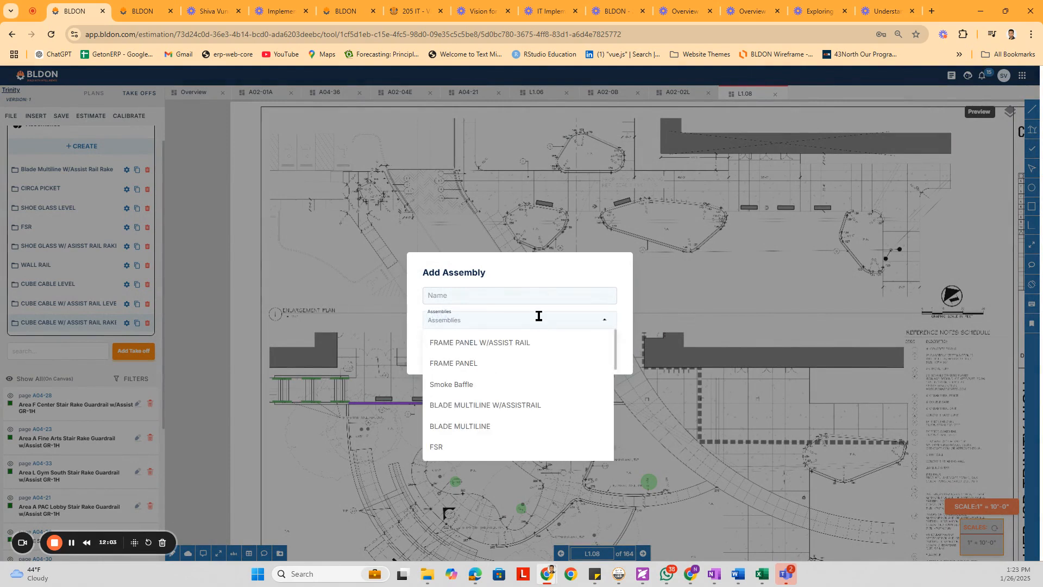
type("bla")
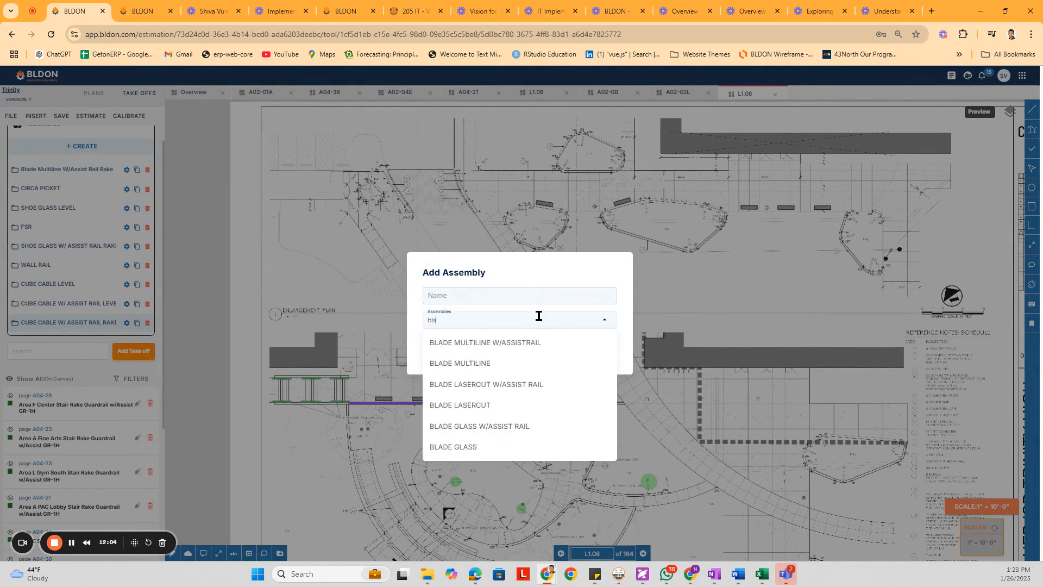
left_click(457, 446)
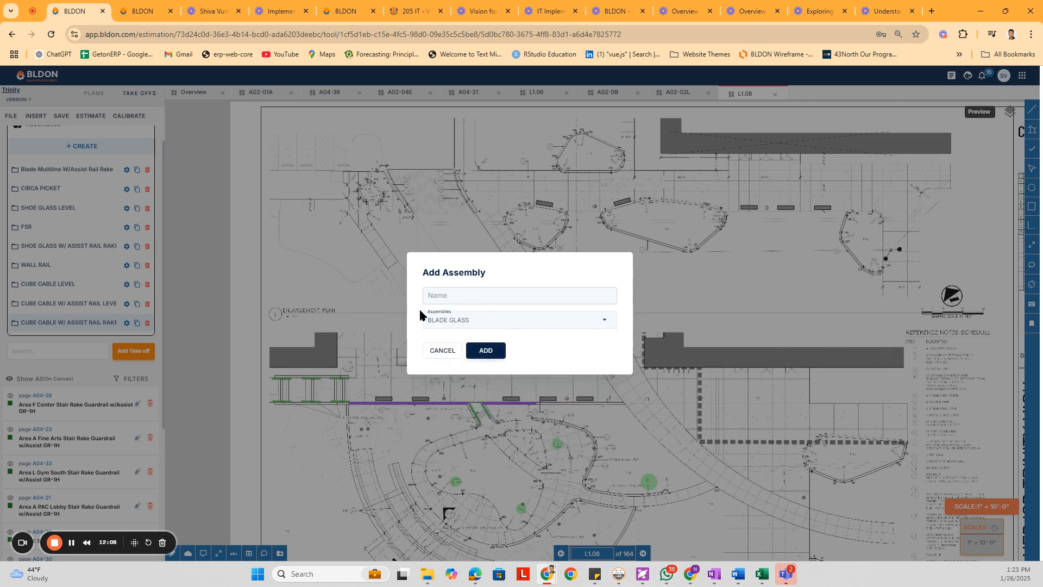
left_click(455, 320)
left_click(460, 296)
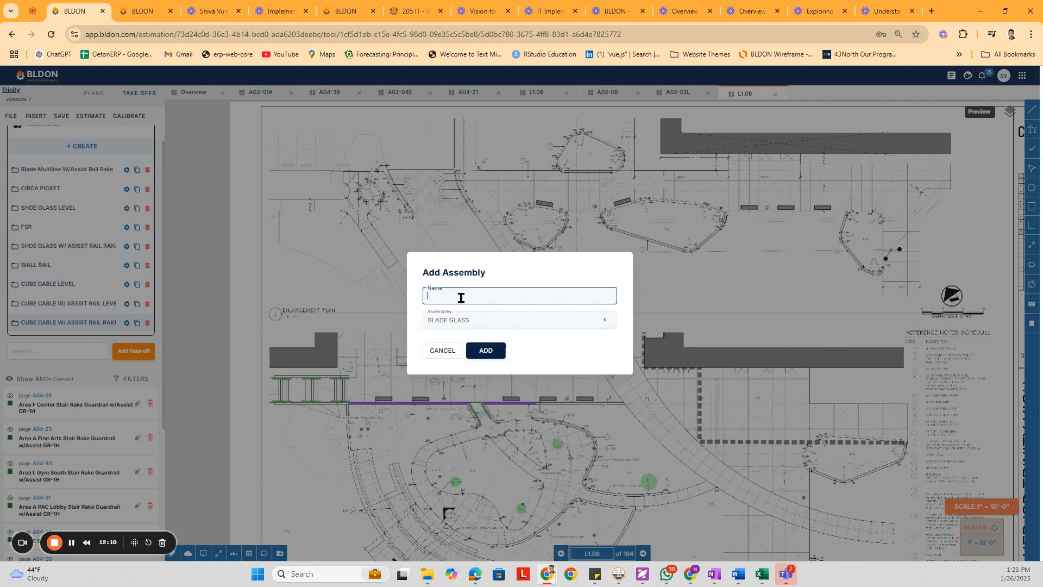
left_click(492, 352)
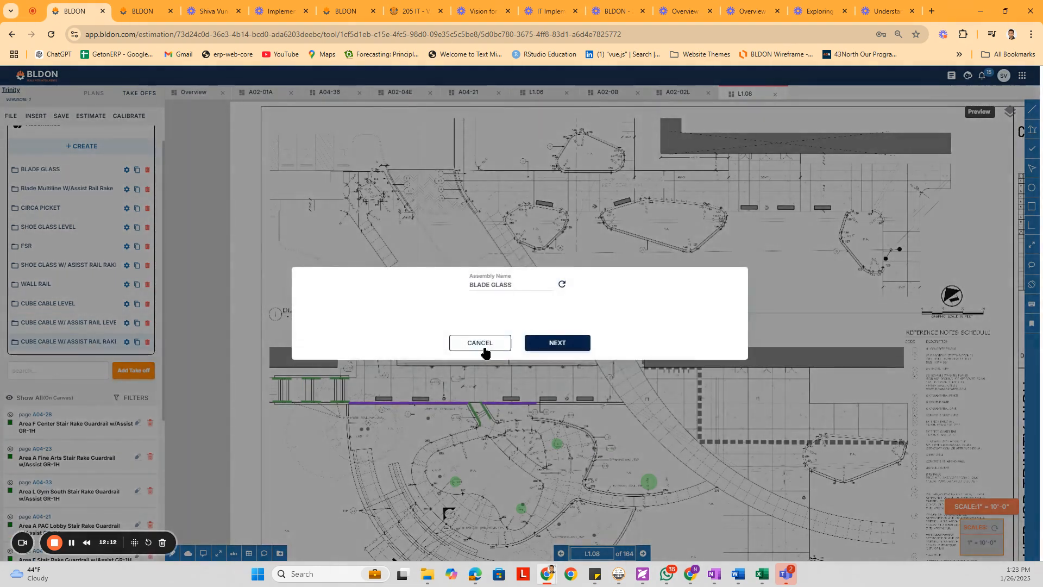
scroll(396, 218, "up", 4)
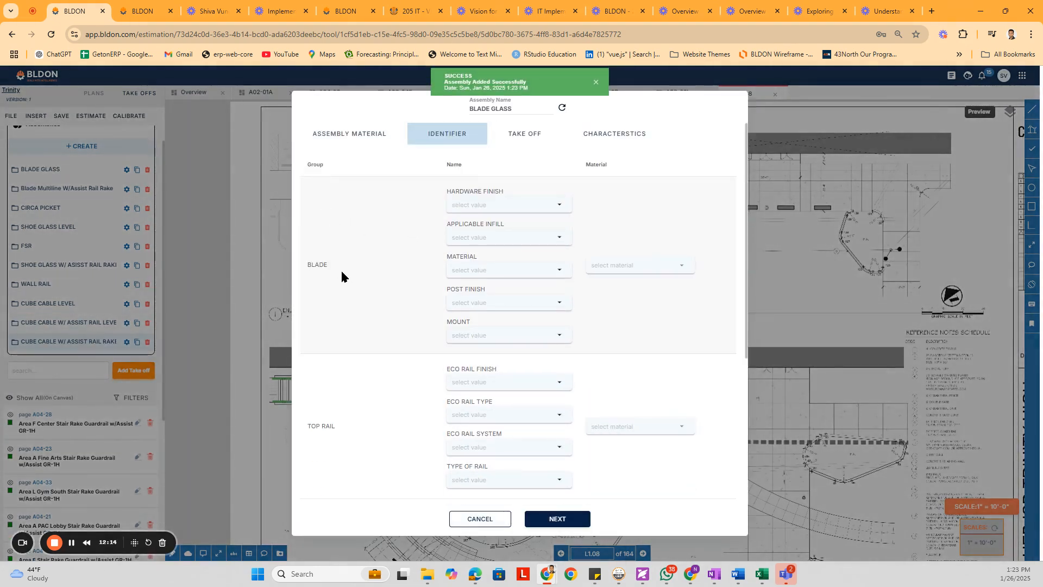
Set the blade group's hardware finish to Number 6 and check the blade materials offered for it.
left_click(523, 205)
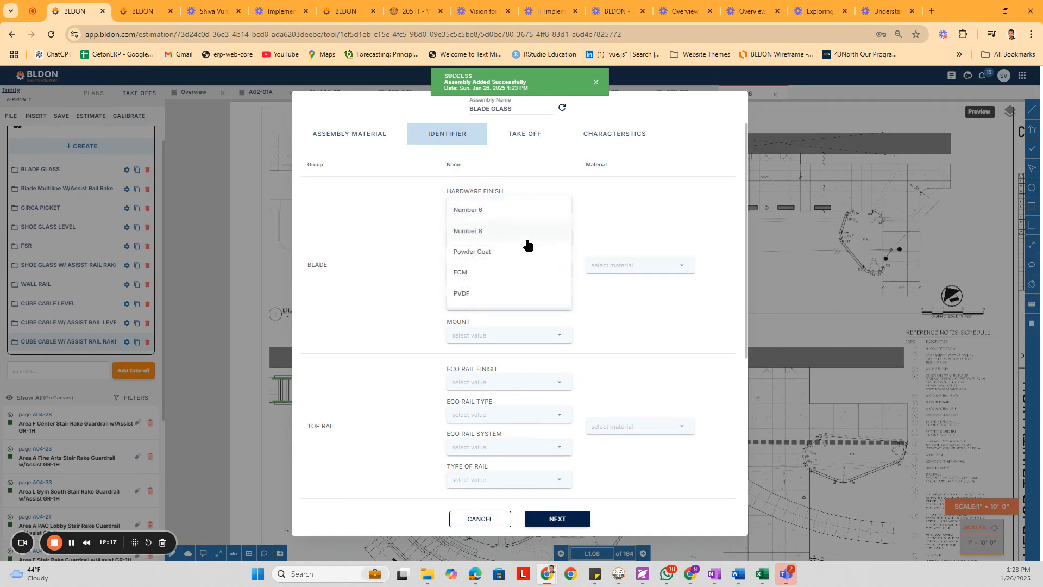
left_click(496, 214)
left_click(660, 266)
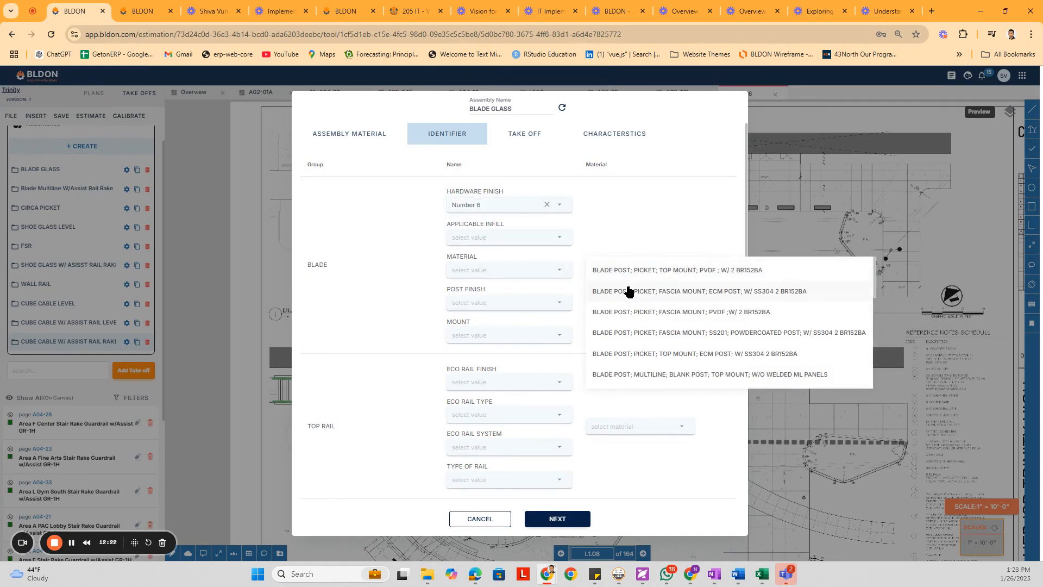
left_click(350, 277)
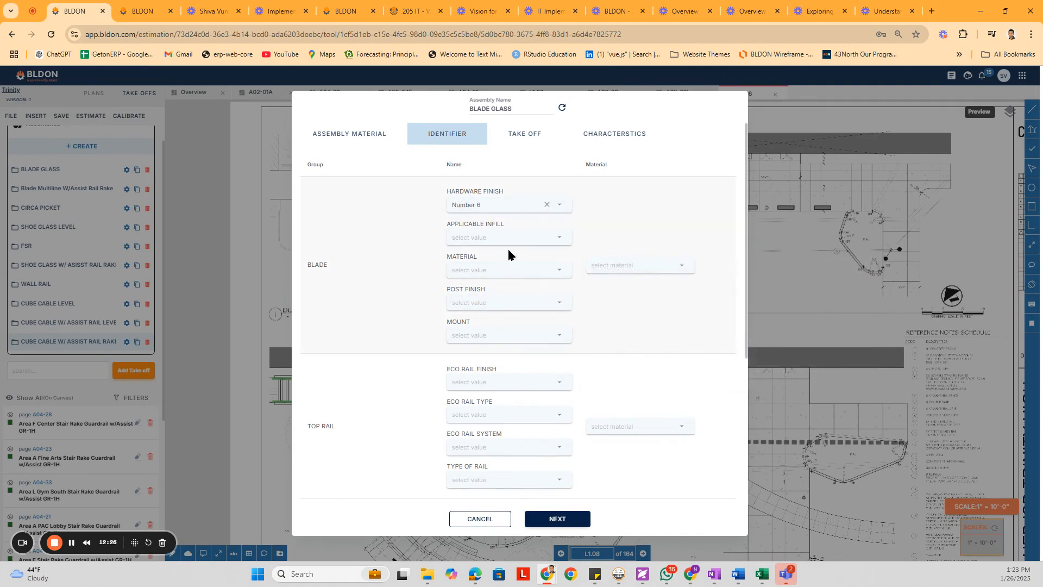
Try PERFORATED METAL as the blade's applicable infill, check the materials offered, and clear the infill.
left_click(513, 239)
left_click(538, 264)
left_click(603, 267)
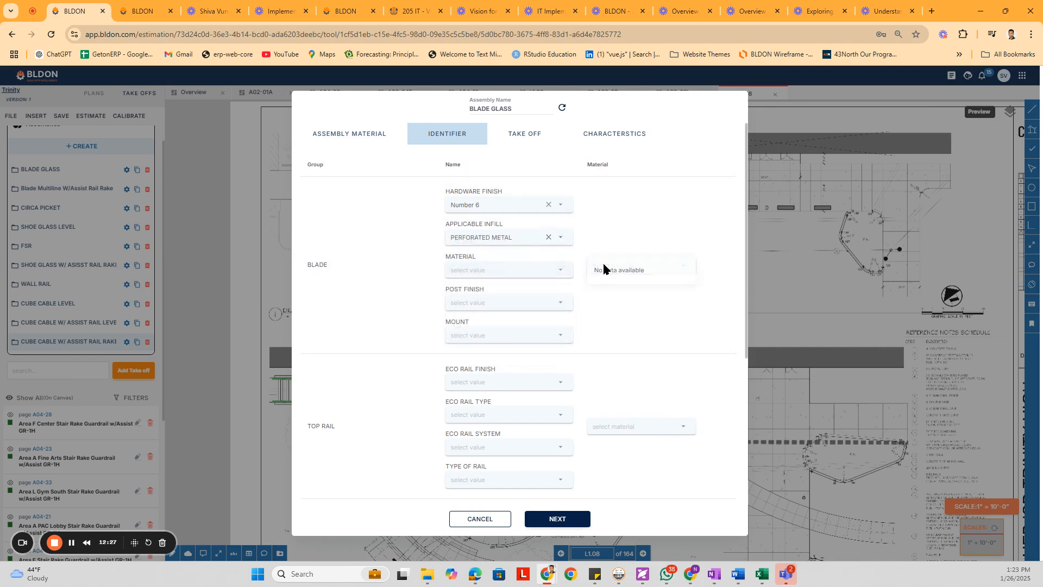
left_click(549, 238)
Set the blade's applicable infill to GLASS and look through the matching blade post materials.
left_click(493, 239)
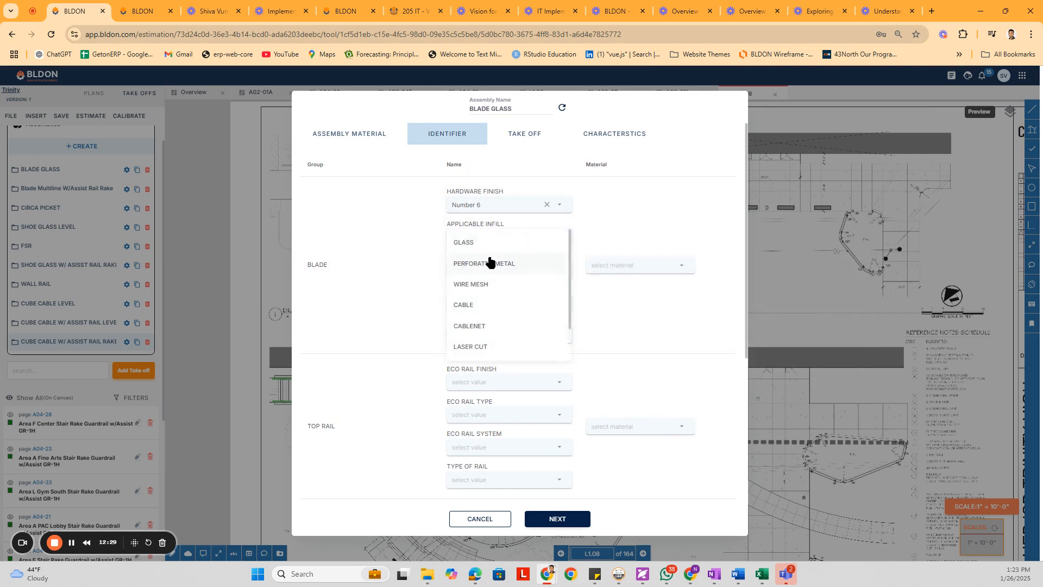
left_click(496, 240)
left_click(637, 276)
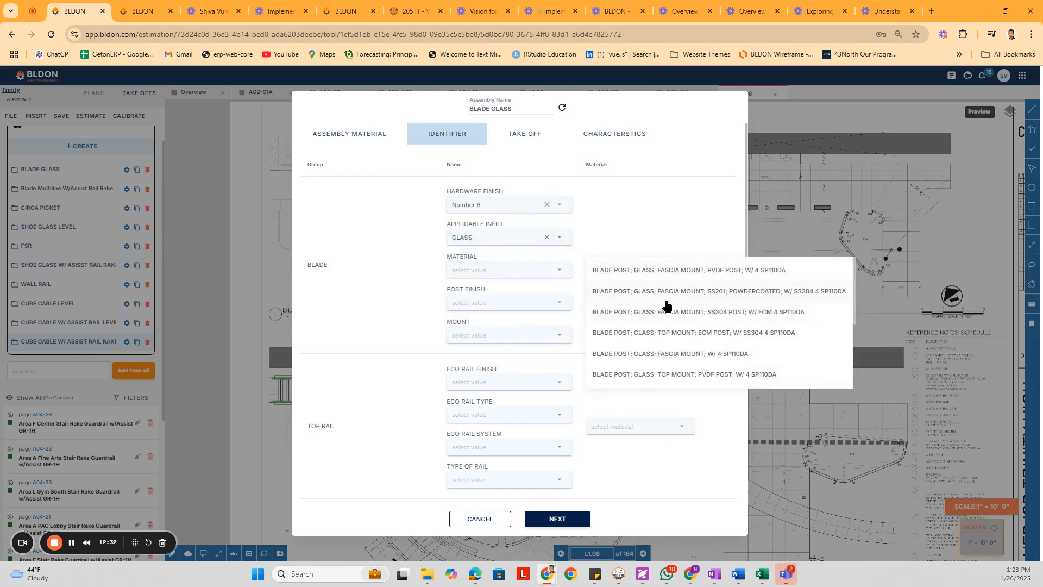
scroll(671, 308, "down", 1)
Try Number 8 as the blade's hardware finish, check the materials offered, and set the finish back to Number 6.
left_click(521, 212)
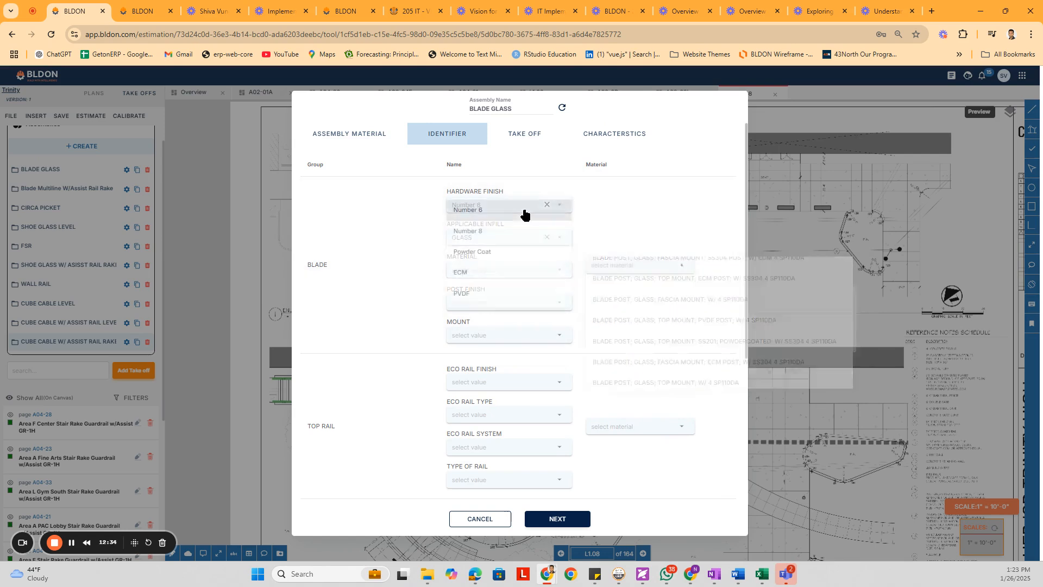
left_click(485, 234)
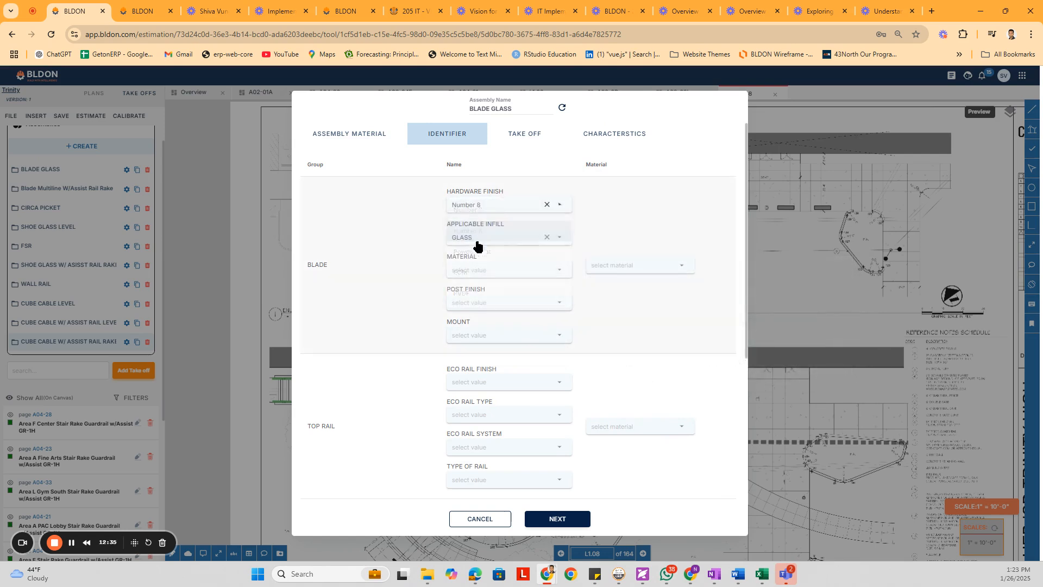
left_click(663, 271)
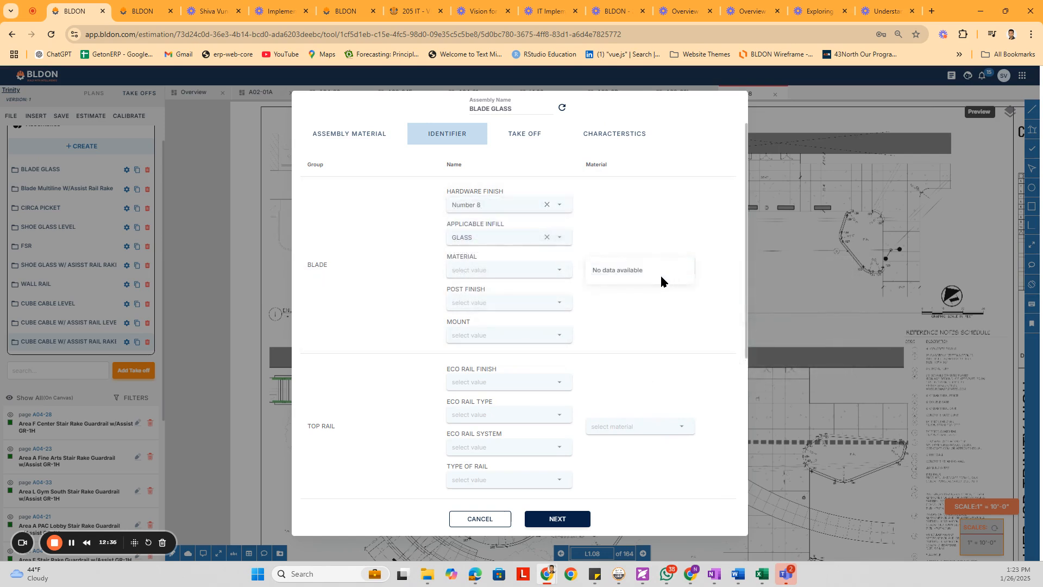
left_click(547, 205)
left_click(539, 206)
left_click(514, 212)
Try STAINLESS STEEL 316 as the blade's material, check the posts offered, and clear it.
left_click(494, 269)
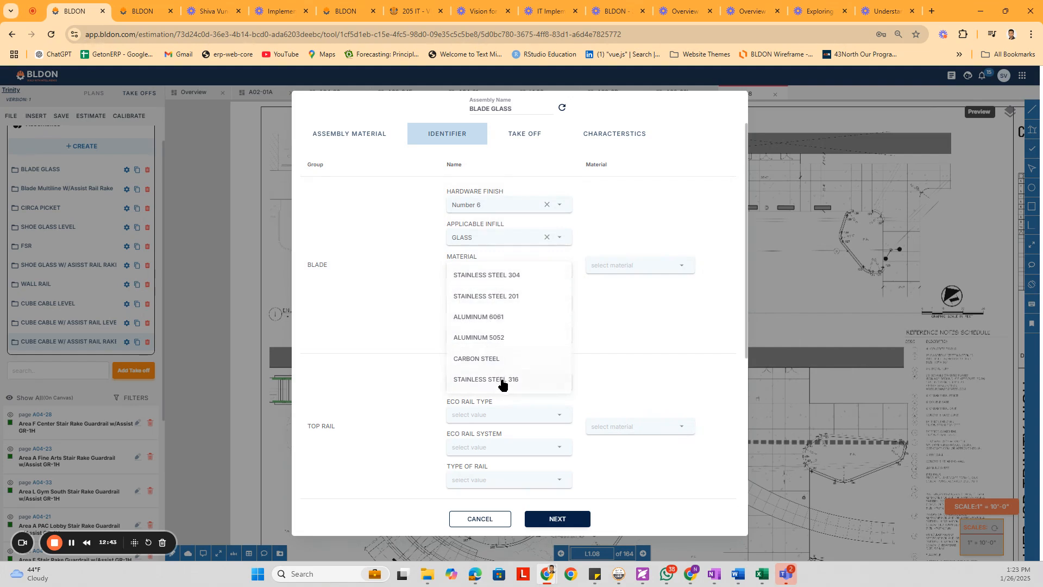
left_click(500, 379)
left_click(660, 268)
left_click(547, 271)
Set the blade's material to STAINLESS STEEL 304 and choose a fascia-mounted glass blade post for the group.
left_click(512, 274)
left_click(506, 281)
left_click(633, 269)
left_click(663, 307)
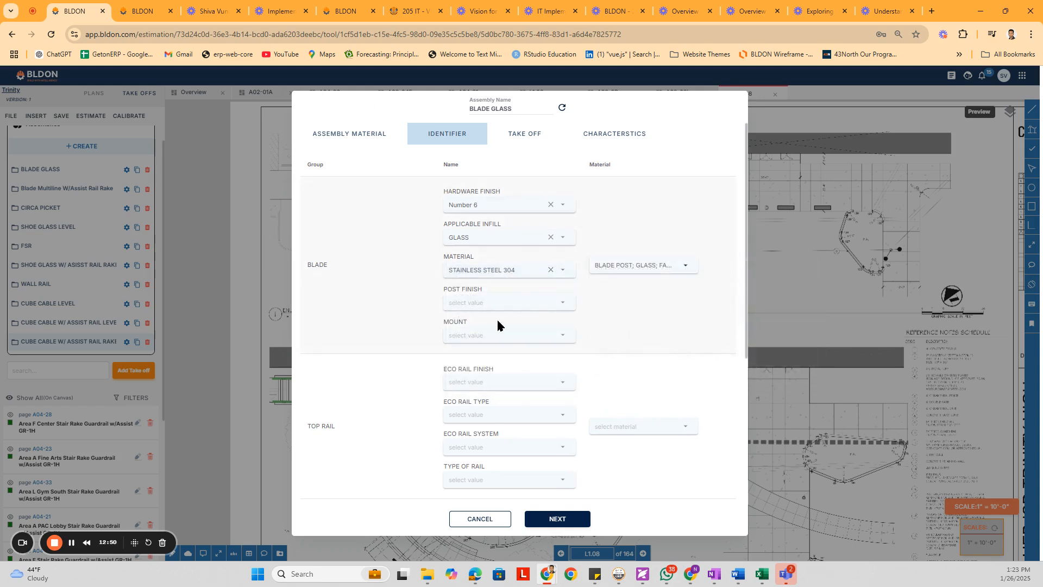
Choose identifiers and materials for groups further down the BLADE GLASS assembly, and cancel its configuration.
scroll(518, 320, "down", 4)
left_click(503, 363)
left_click(478, 369)
left_click(649, 356)
left_click(658, 398)
left_click(499, 471)
left_click(486, 479)
left_click(624, 465)
left_click(630, 469)
scroll(582, 342, "up", 4)
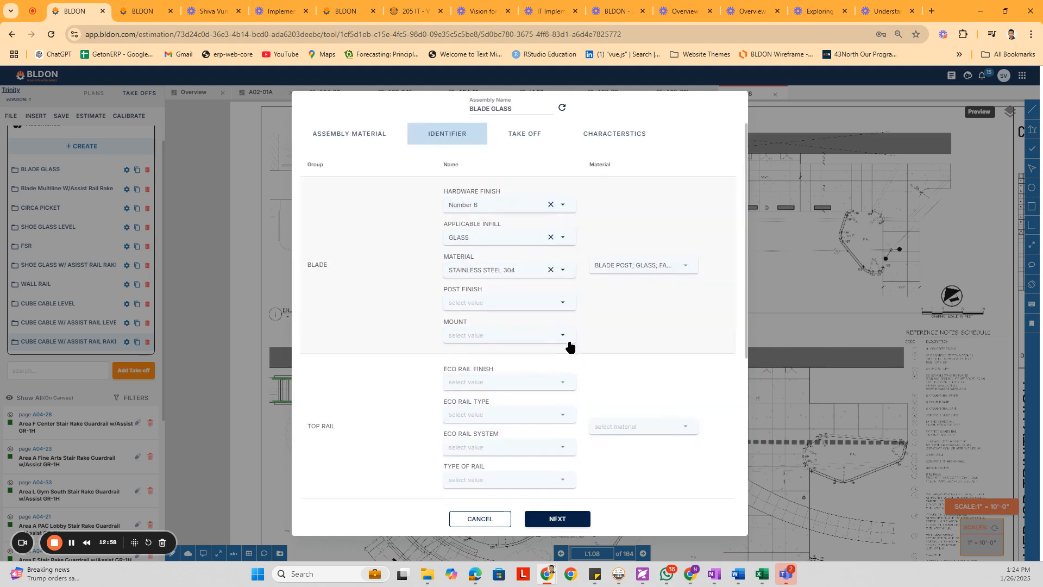
left_click(481, 517)
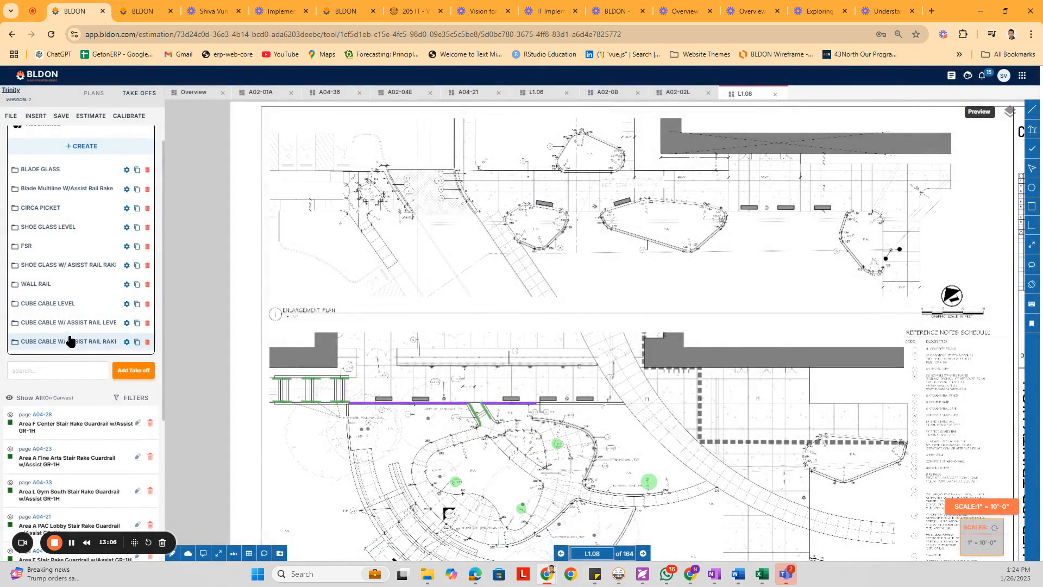
Start a new linear takeoff under the WALL RAIL assembly named "Take off name" and give it a light purple color.
left_click(62, 286)
left_click(129, 367)
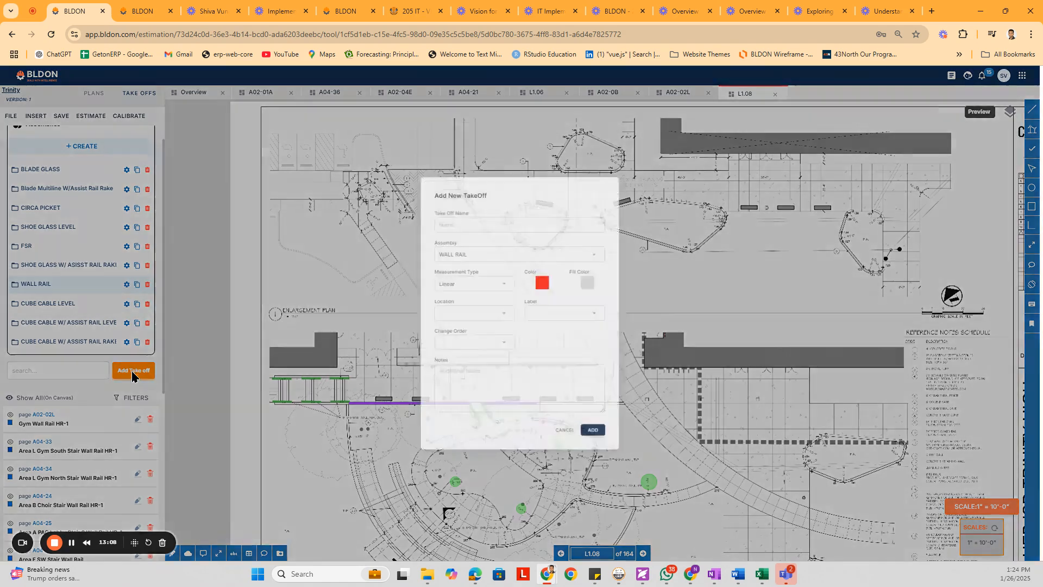
left_click(461, 214)
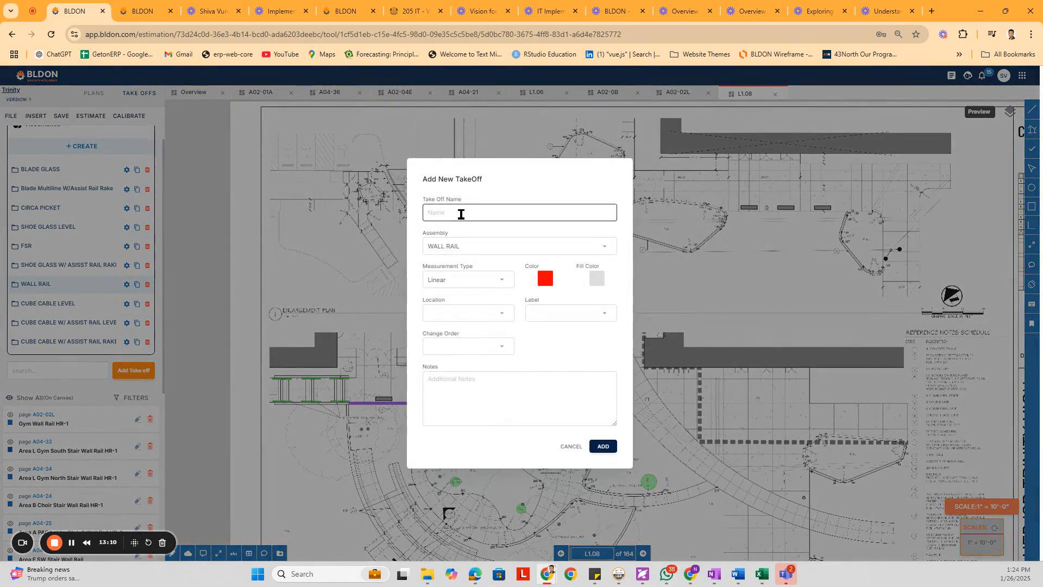
type("Takw")
key("BackSpace")
key("BackSpace")
type("e off name")
left_click(545, 279)
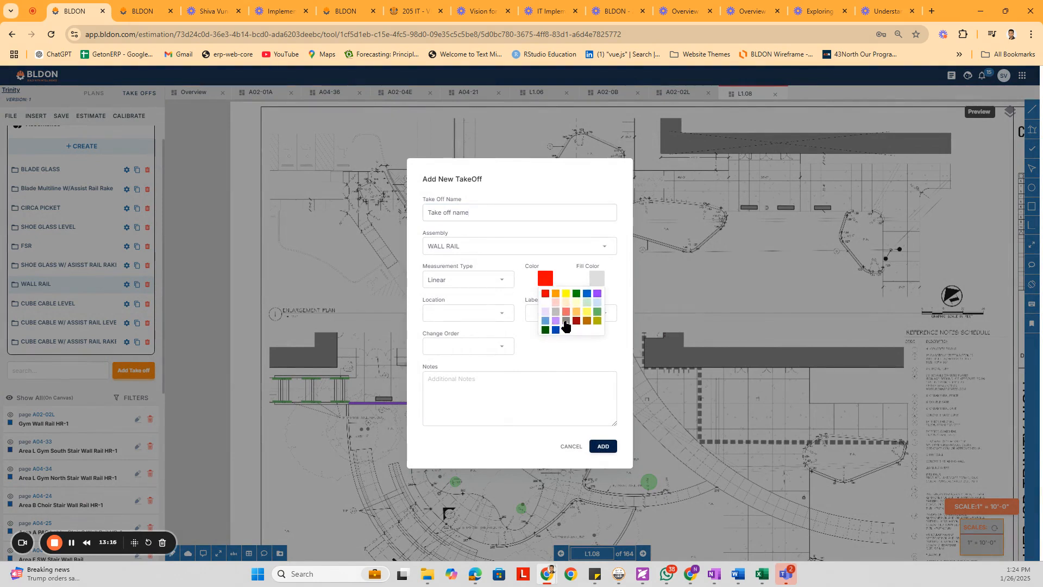
left_click(556, 322)
Try RS4 as the new takeoff's location and LEVEL as its label, and check the change order options.
left_click(465, 313)
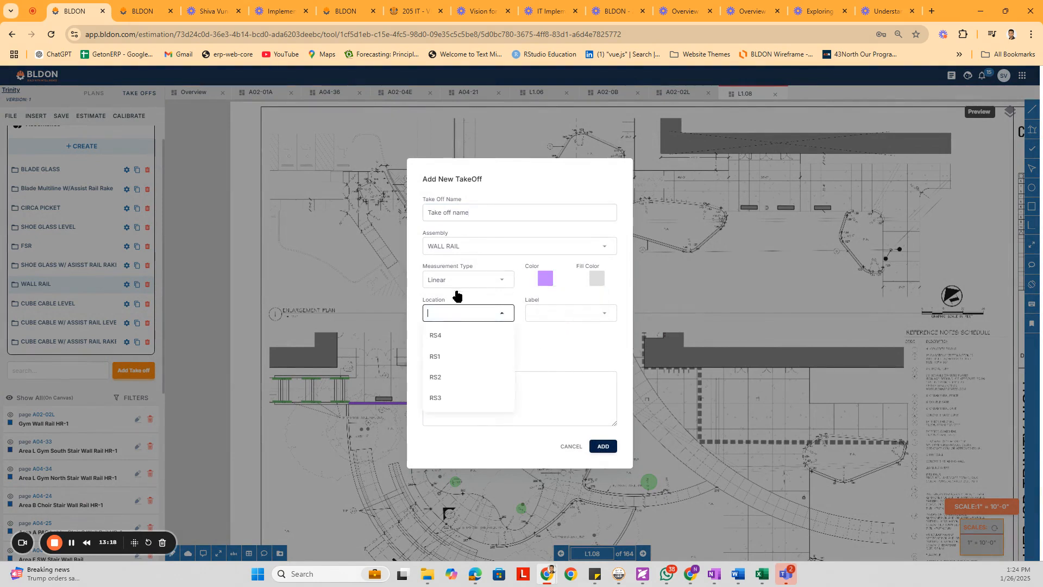
left_click(461, 334)
left_click(560, 312)
left_click(545, 339)
left_click(478, 347)
left_click(475, 397)
Enter dsf as the takeoff's label, location and notes, and add the takeoff.
left_click(574, 312)
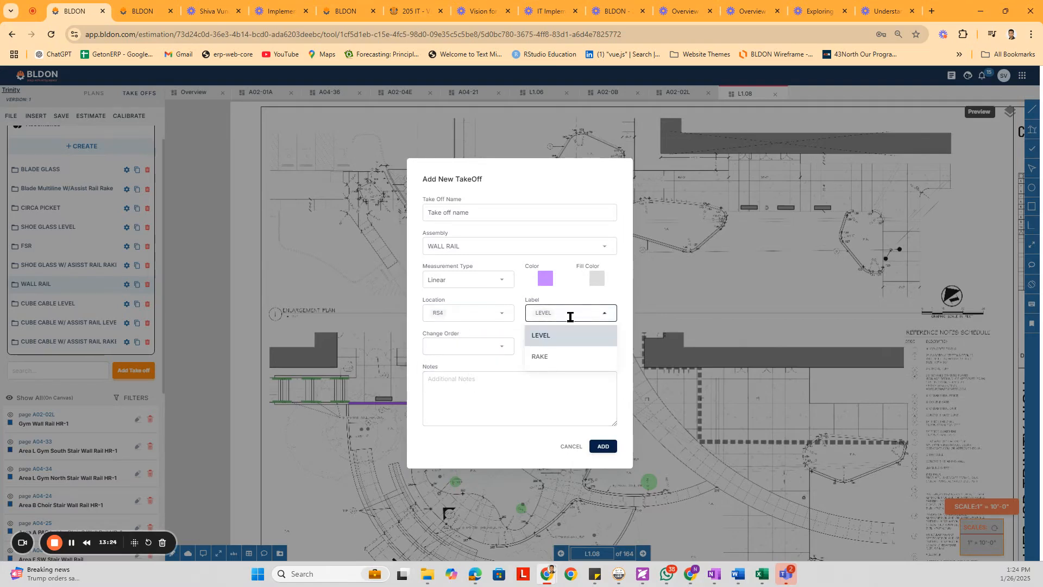
type("dsf")
left_click(555, 341)
left_click(487, 313)
type("dsf")
left_click(558, 364)
left_click(459, 344)
left_click(483, 399)
type("dsf")
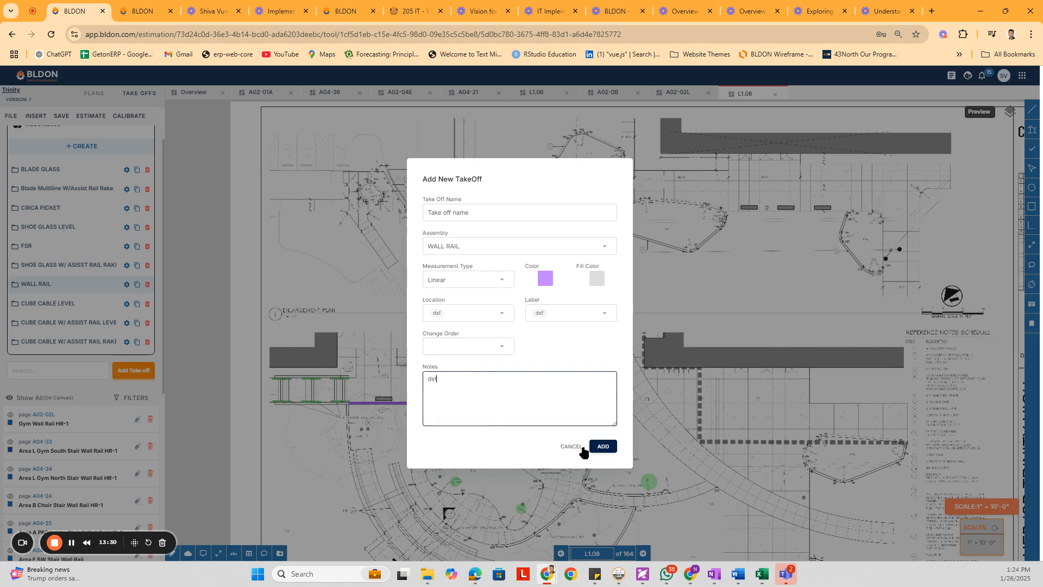
left_click(603, 445)
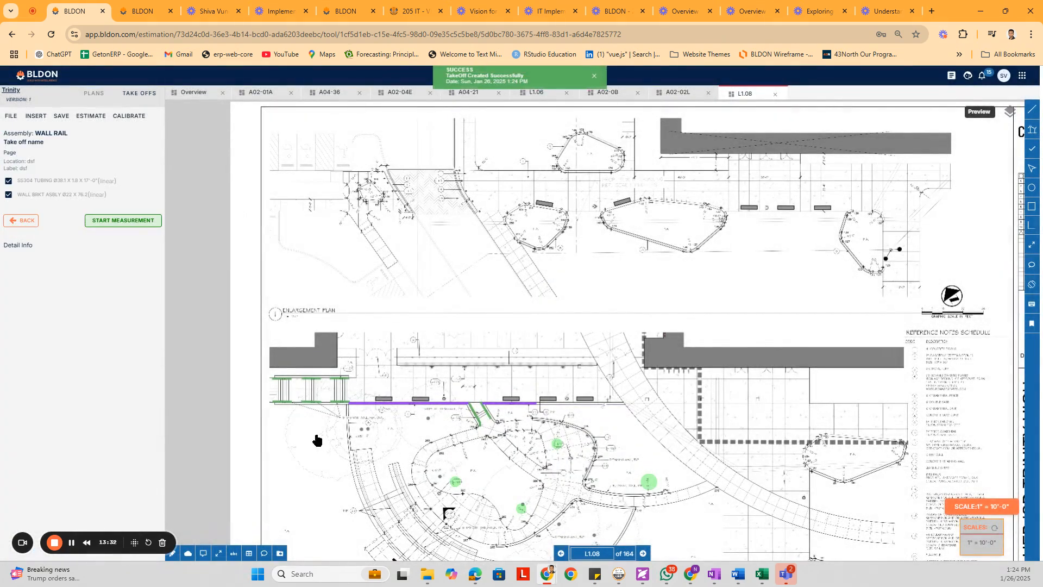
Measure a three-segment linear run of about 94, 30 and 67 feet below the upper enlargement plan on L1.08, and end the measurement.
left_click(1033, 108)
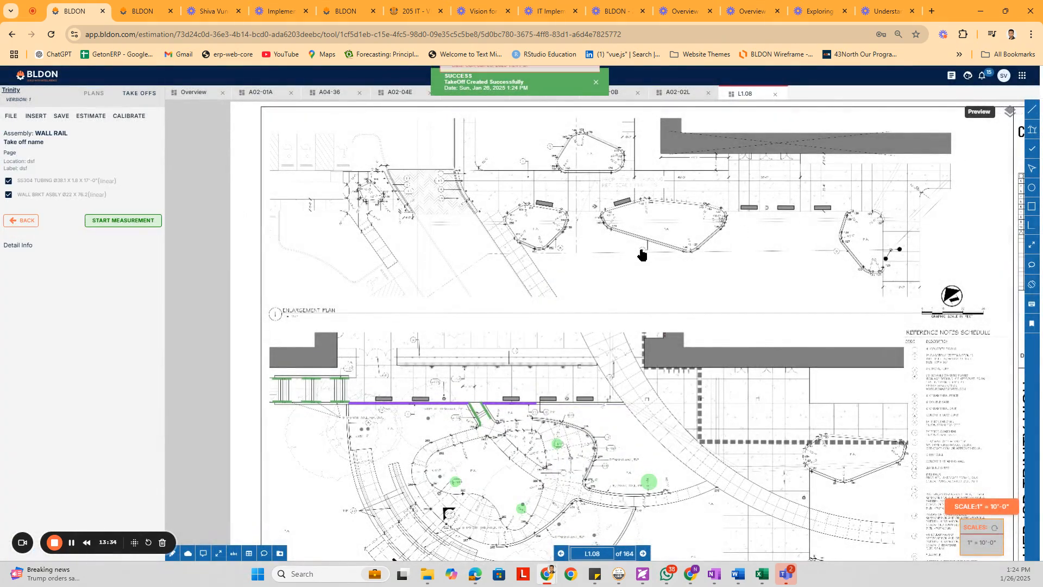
left_click(124, 221)
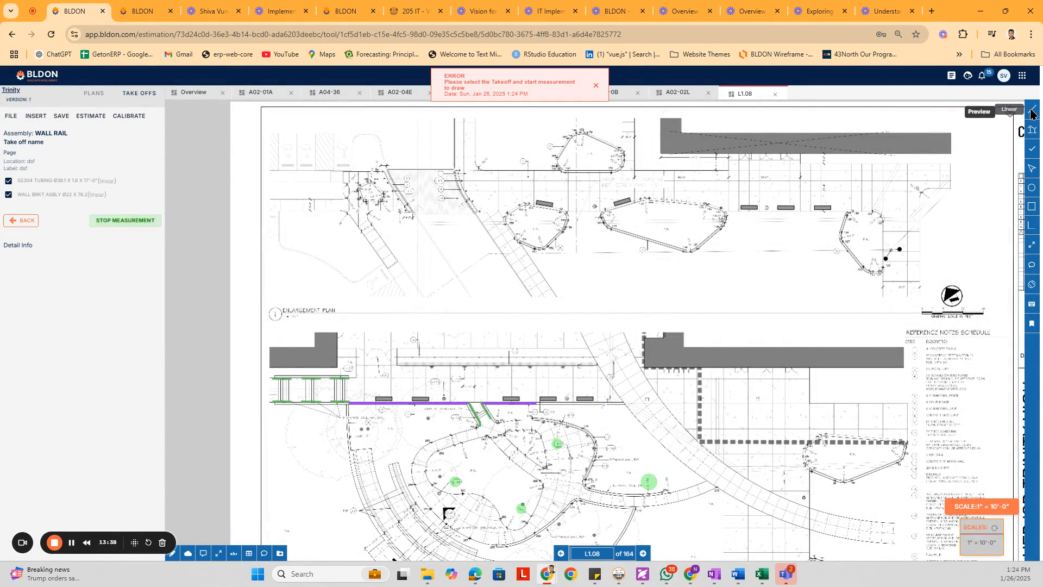
left_click(386, 244)
left_click(579, 244)
left_click(578, 303)
double_click(439, 302)
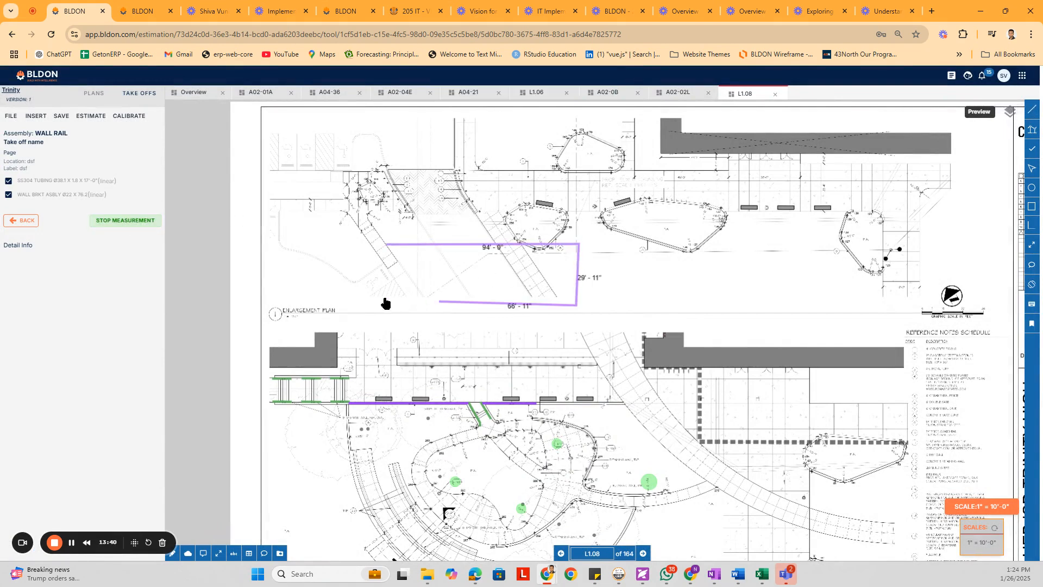
left_click(123, 223)
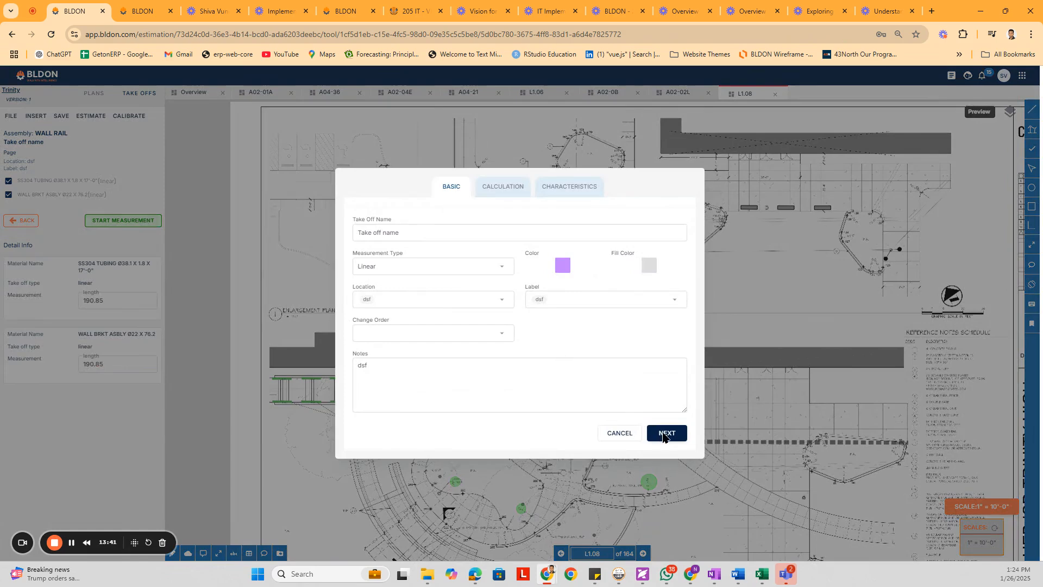
Advance through the takeoff's basic and calculation settings, review the Wall Rail Bracket Spacing characteristic, and save.
left_click(663, 435)
left_click(667, 366)
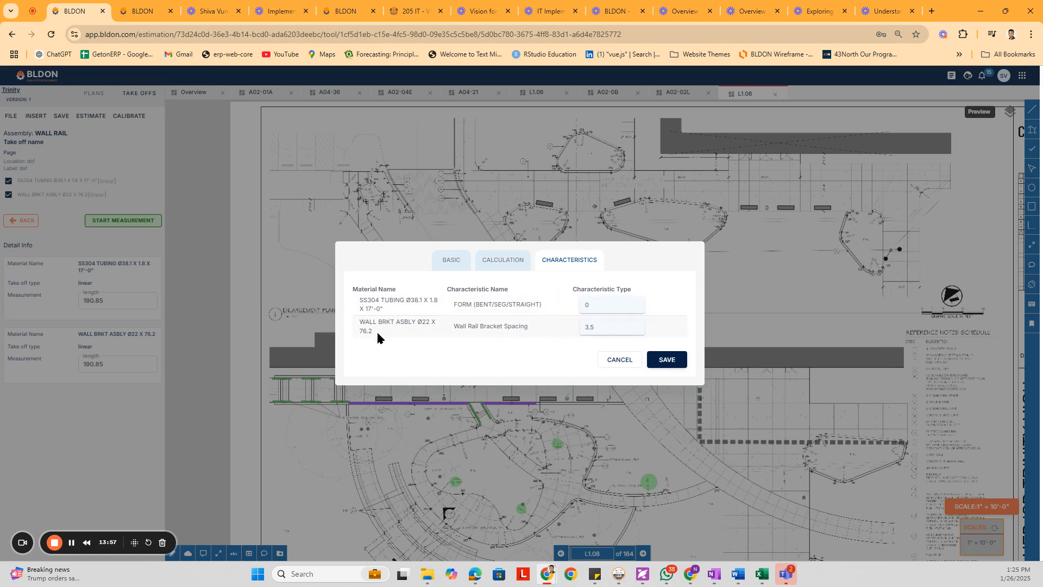
left_click_drag(542, 328, 458, 327)
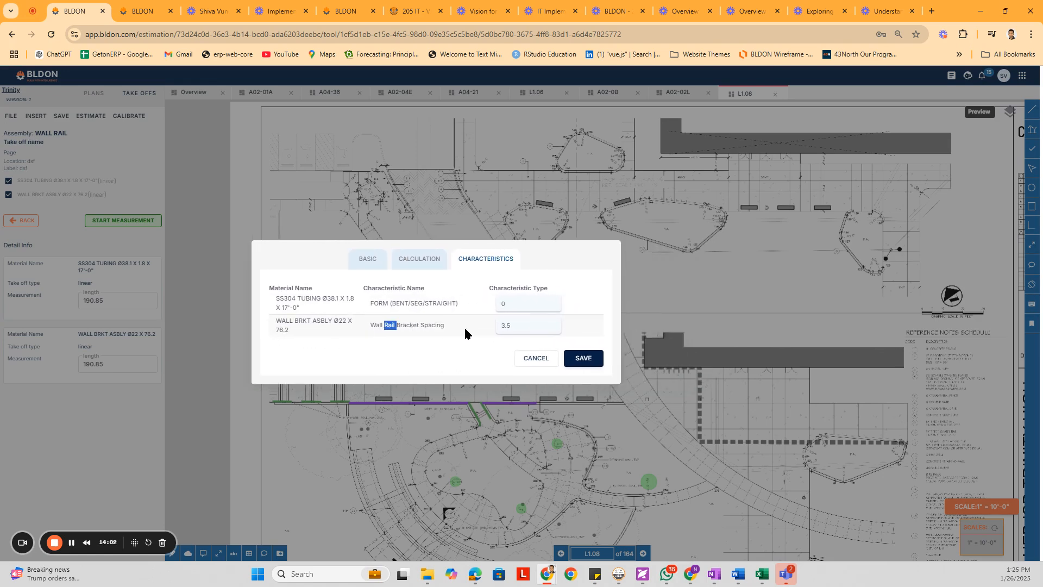
left_click(520, 325)
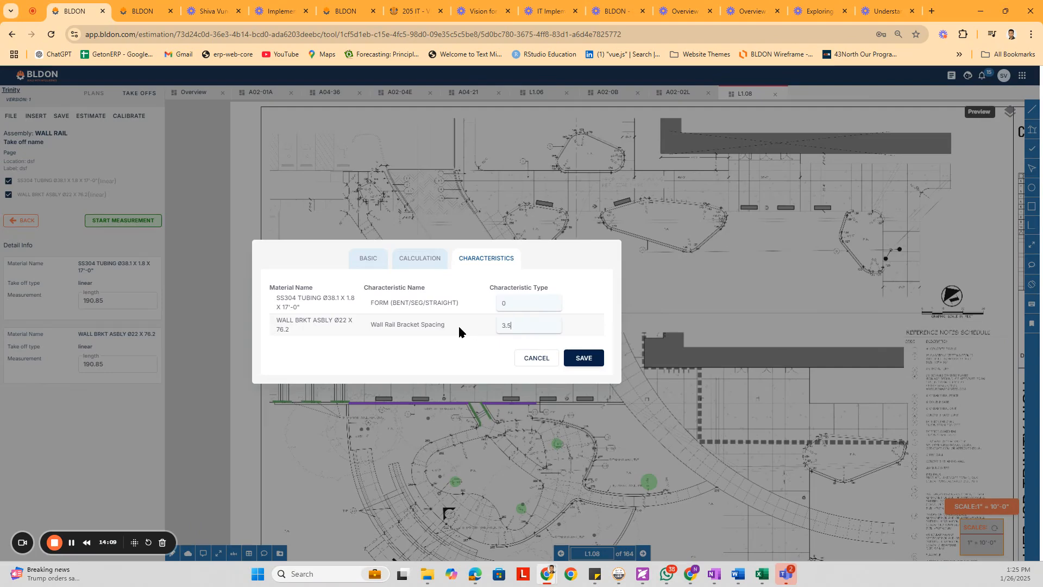
left_click(571, 357)
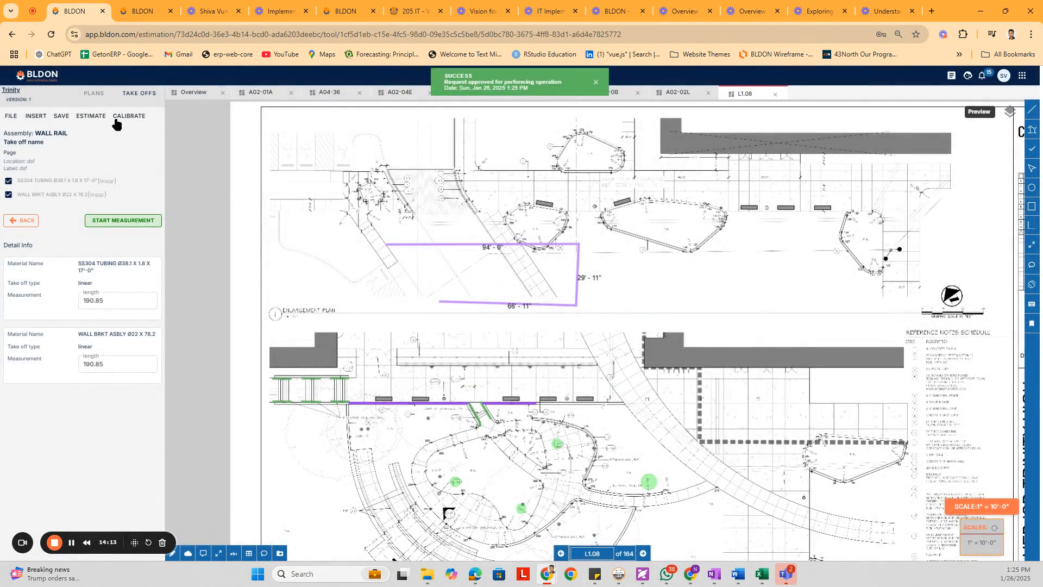
Open the project's estimate and collapse all groups in the material cost table.
left_click(78, 125)
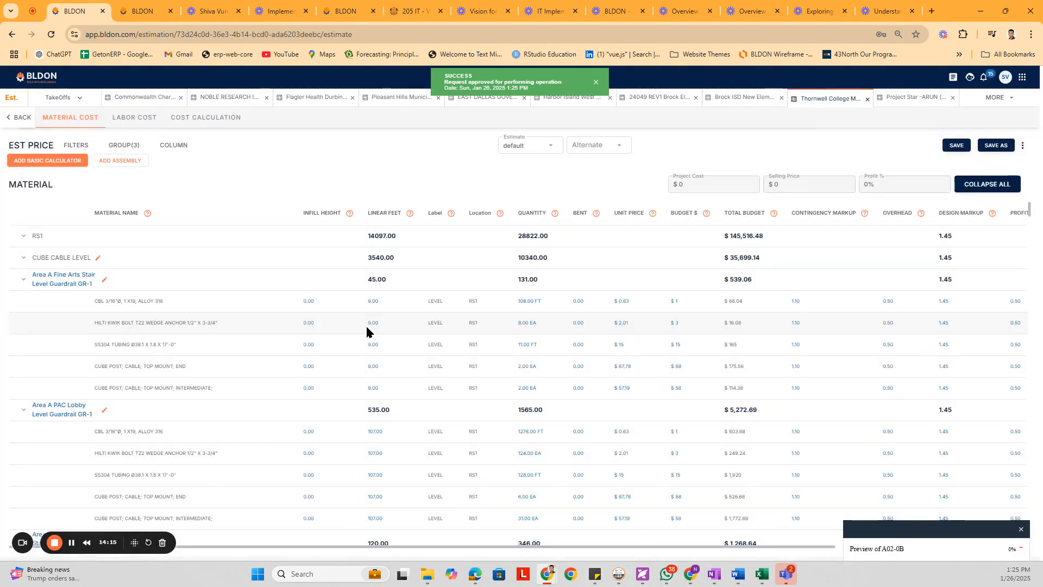
left_click(21, 119)
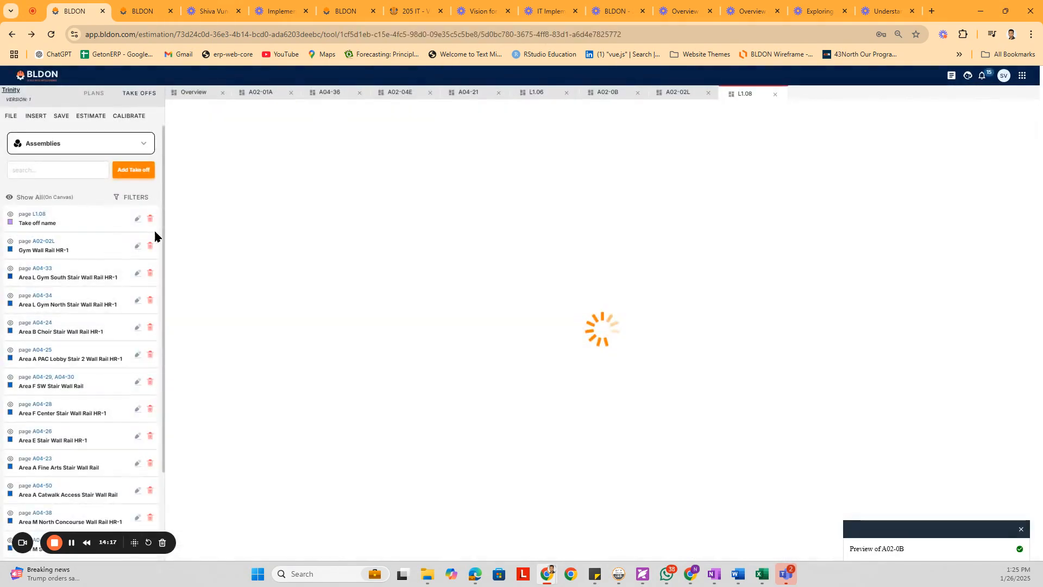
left_click(100, 122)
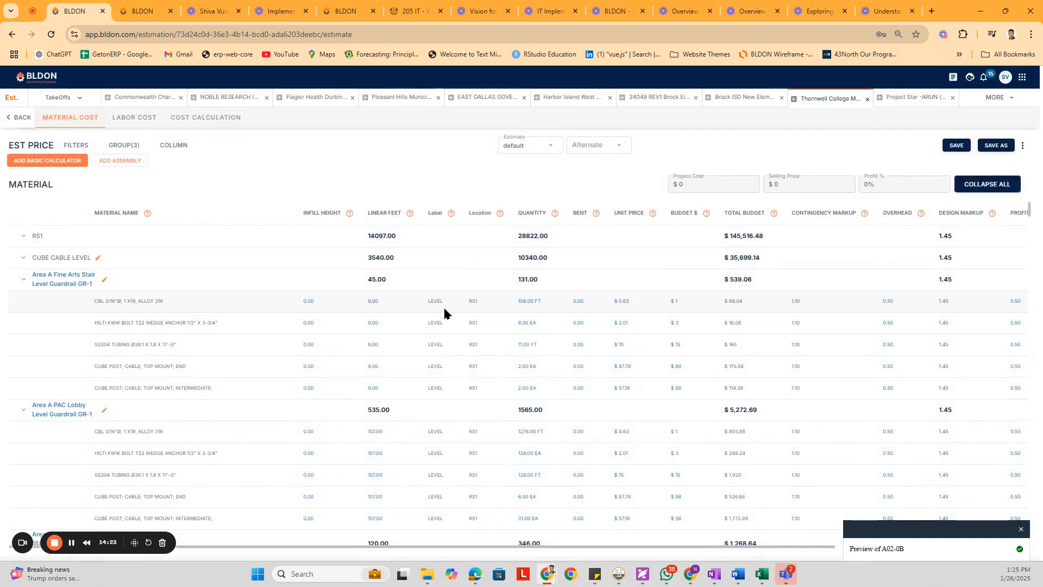
left_click(987, 184)
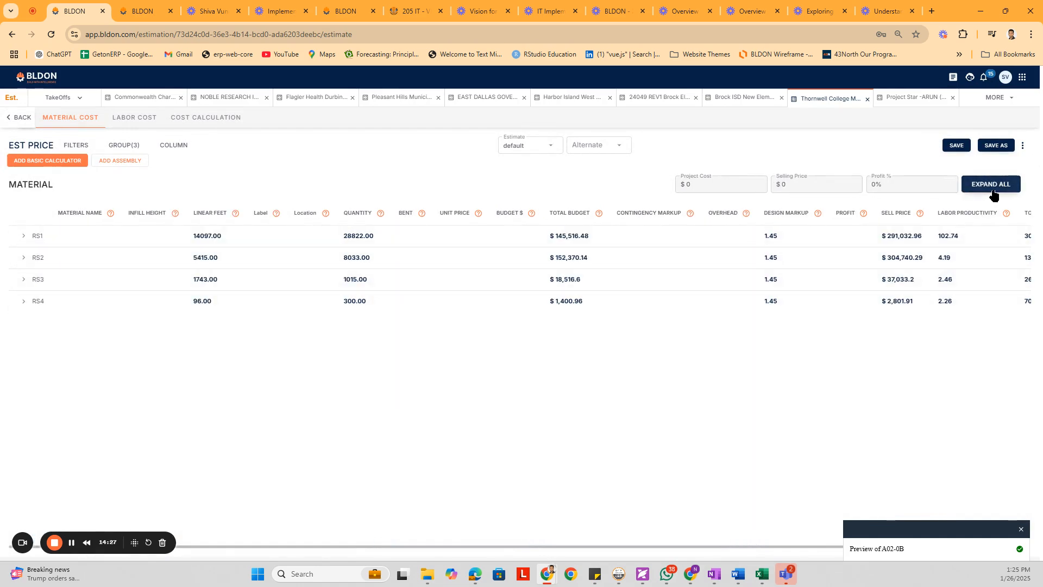
Expand RS1, its CUBE CABLE LEVEL assembly, and the Area A Fine Arts Stair Level Guardrail GR-1 takeoff to show the materials.
left_click(23, 237)
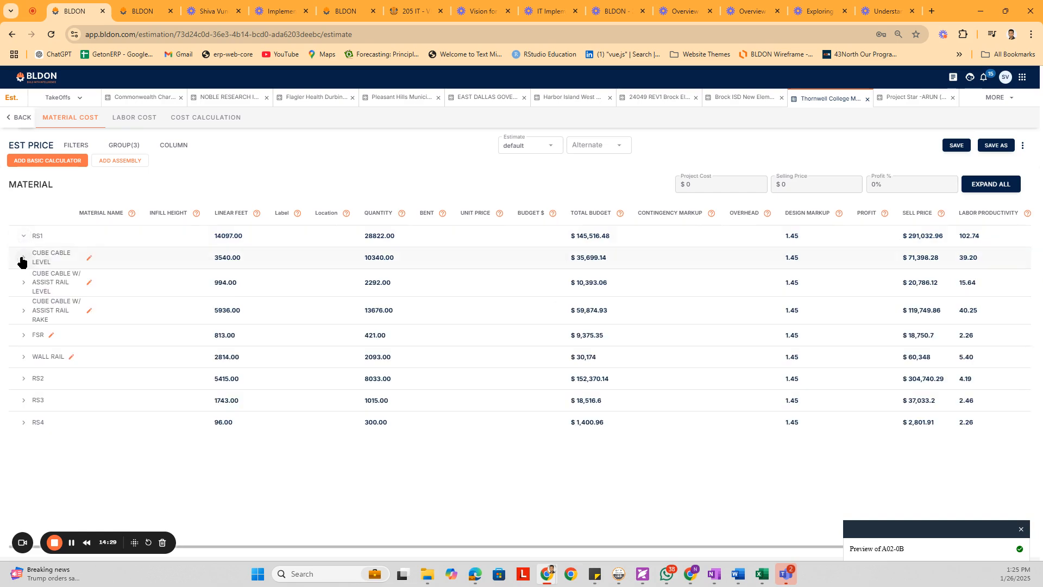
left_click(22, 260)
left_click(24, 283)
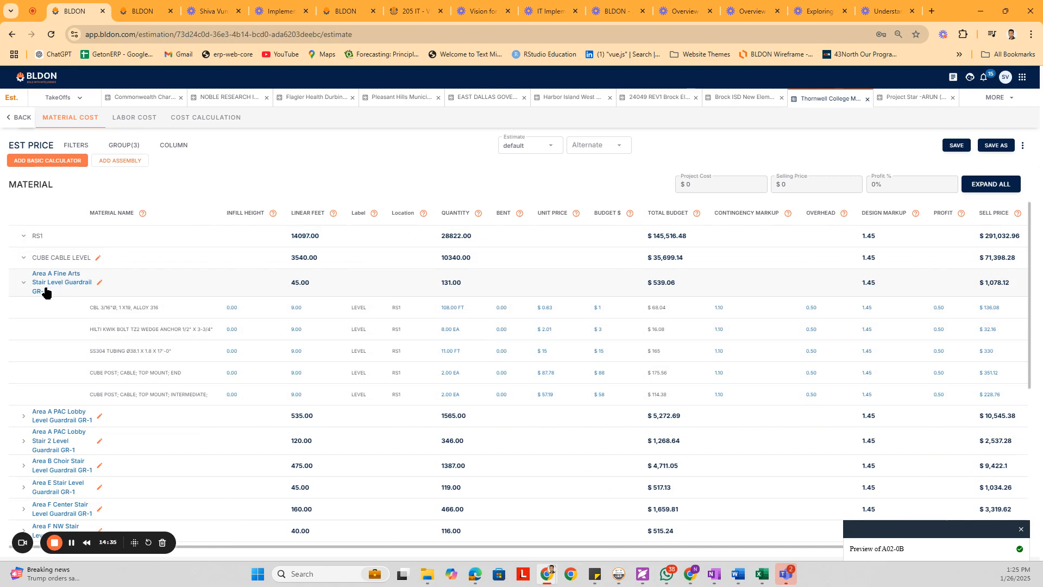
Open the Area A Fine Arts Stair Level Guardrail GR-1 takeoff on its plan sheet and inspect the guardrail line's details.
left_click(64, 279)
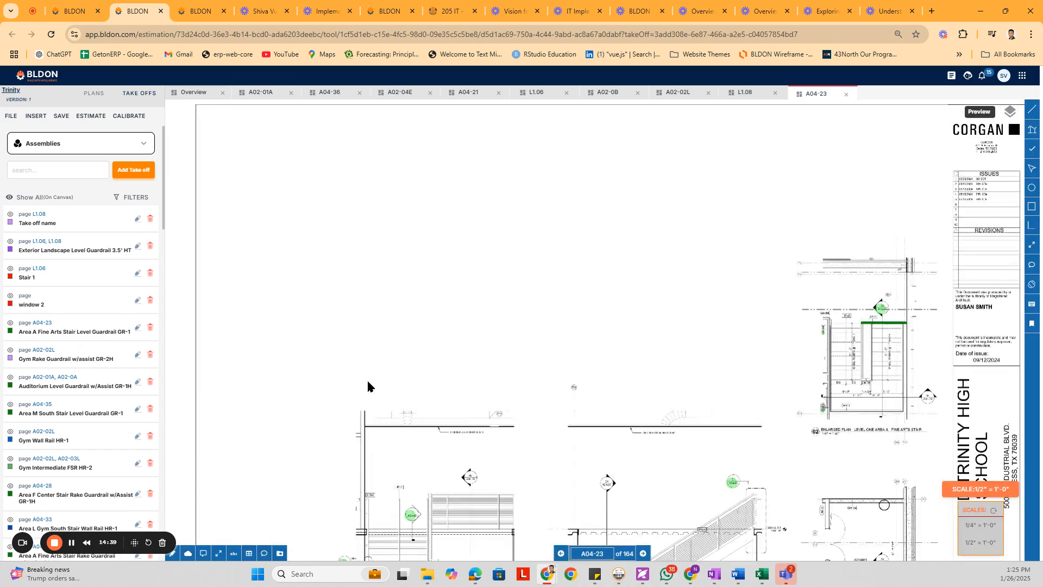
left_click_drag(529, 425, 535, 296)
scroll(869, 212, "up", 2)
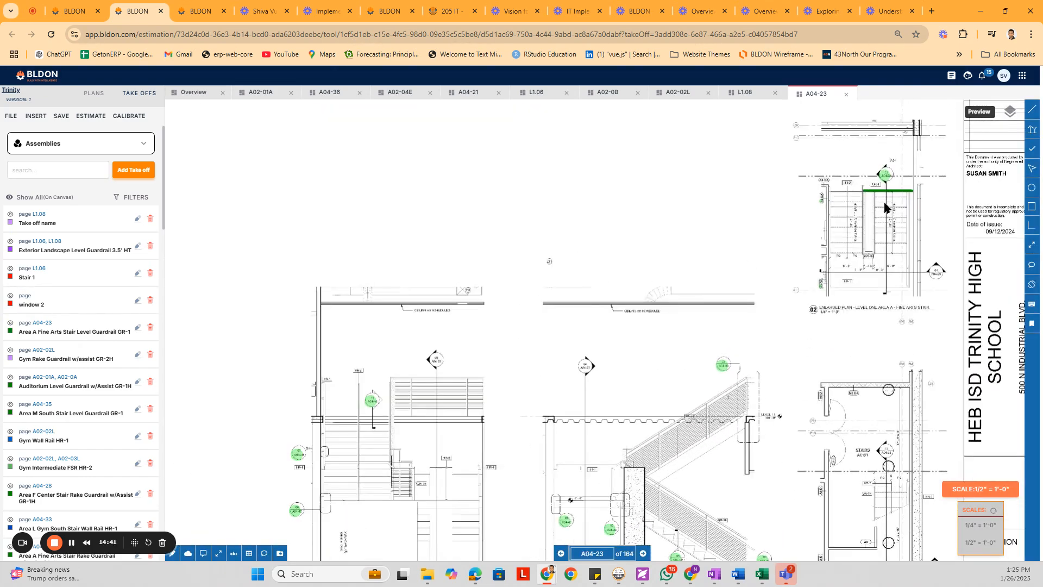
scroll(886, 231, "up", 2)
mouse_move(895, 188)
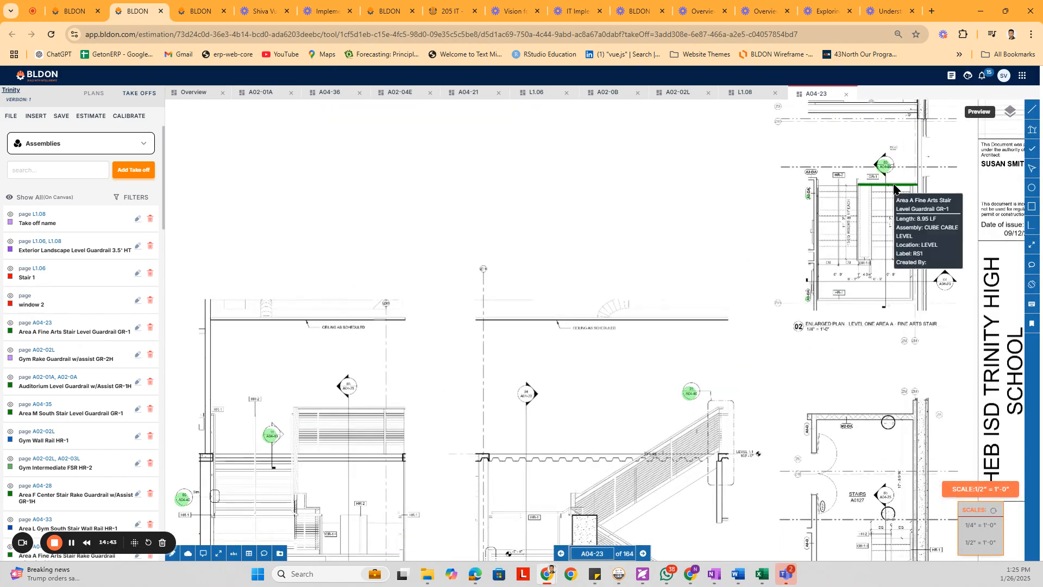
Return to the estimate and examine the quantity formula of the CBL 3/16" cable material.
left_click(75, 10)
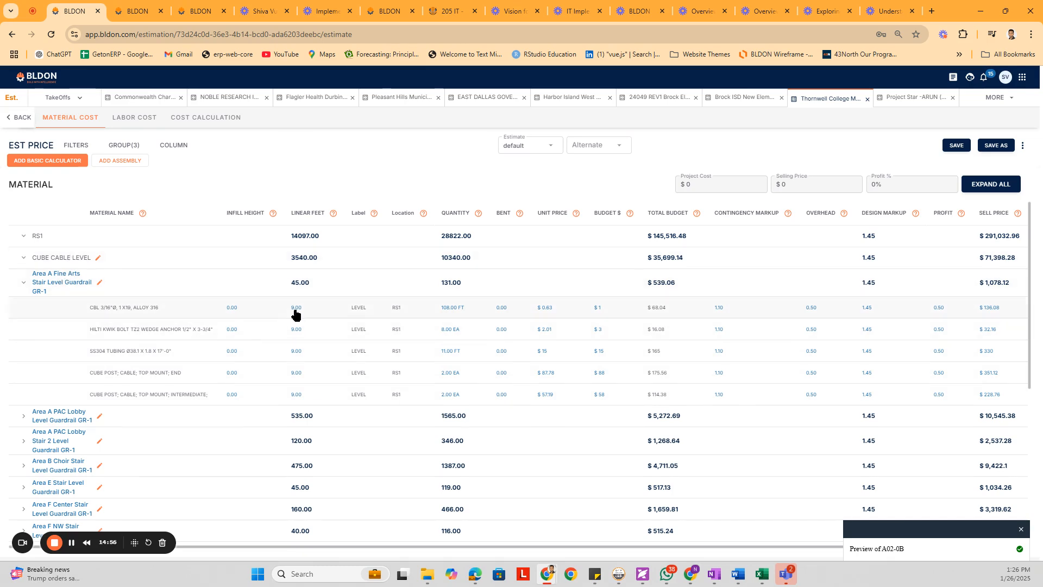
left_click(452, 308)
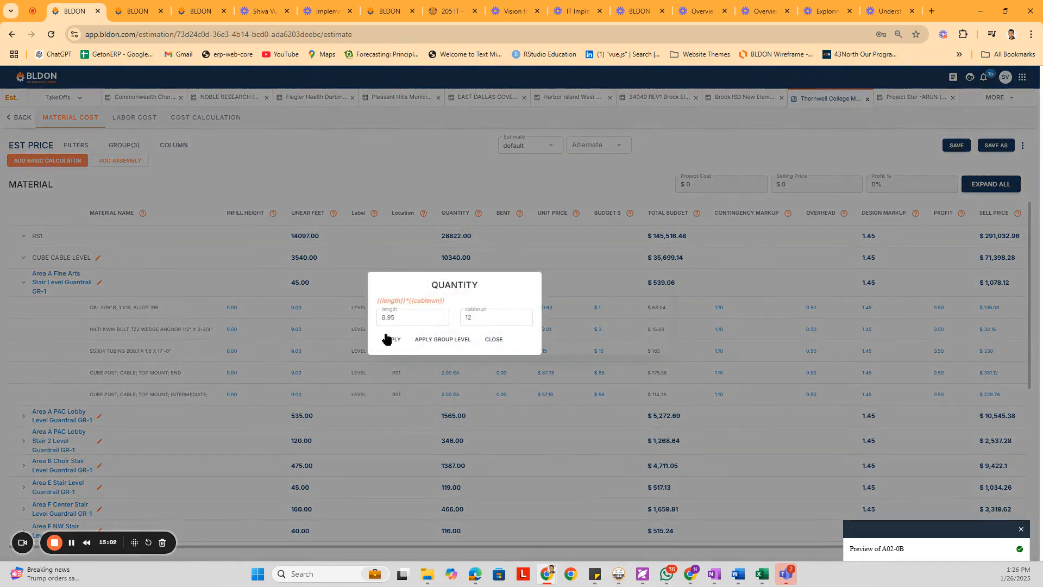
left_click(493, 341)
left_click(454, 308)
left_click(494, 322)
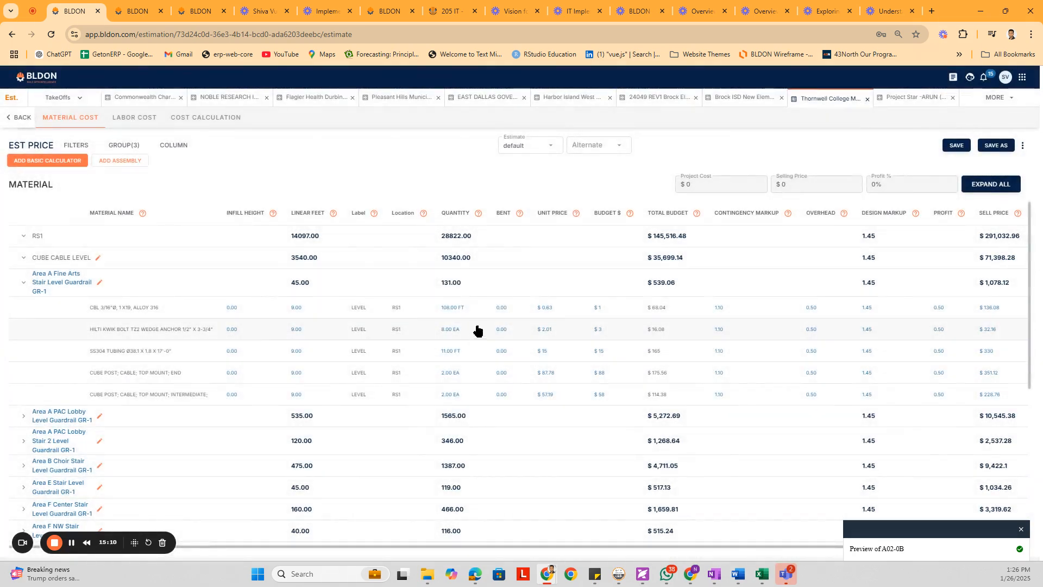
Set the cablerun in the CBL 3/16" cable's quantity to 10, and apply the quantity at group level.
left_click(442, 308)
left_click(486, 317)
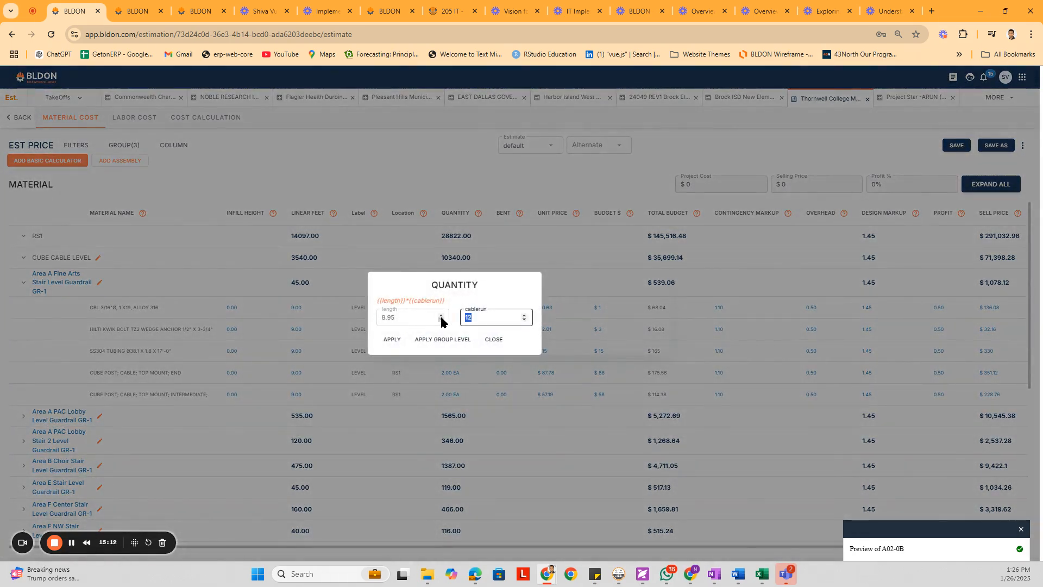
key("BackSpace")
key("BackSpace")
type("10")
left_click(386, 341)
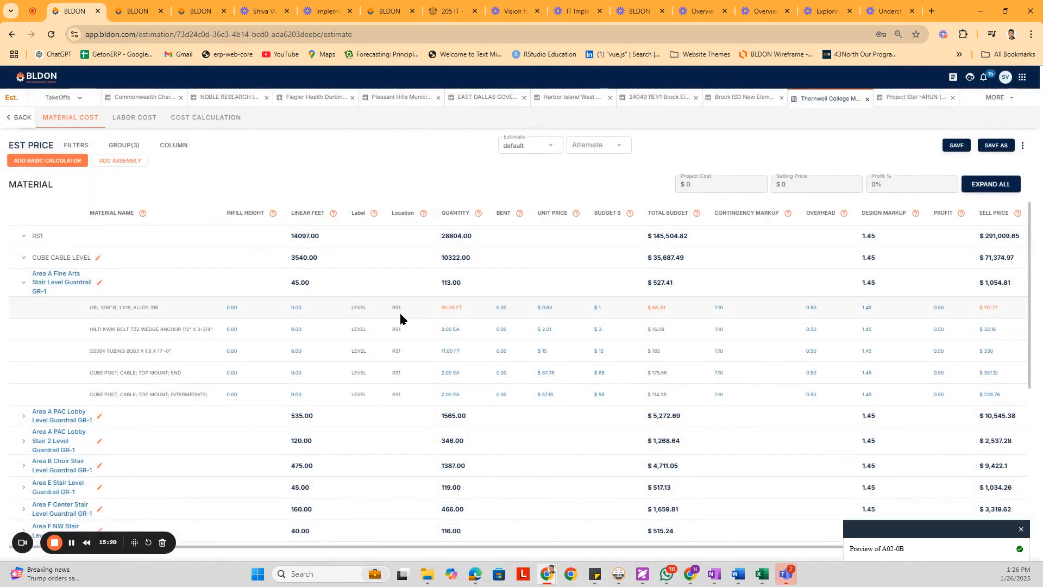
left_click(452, 309)
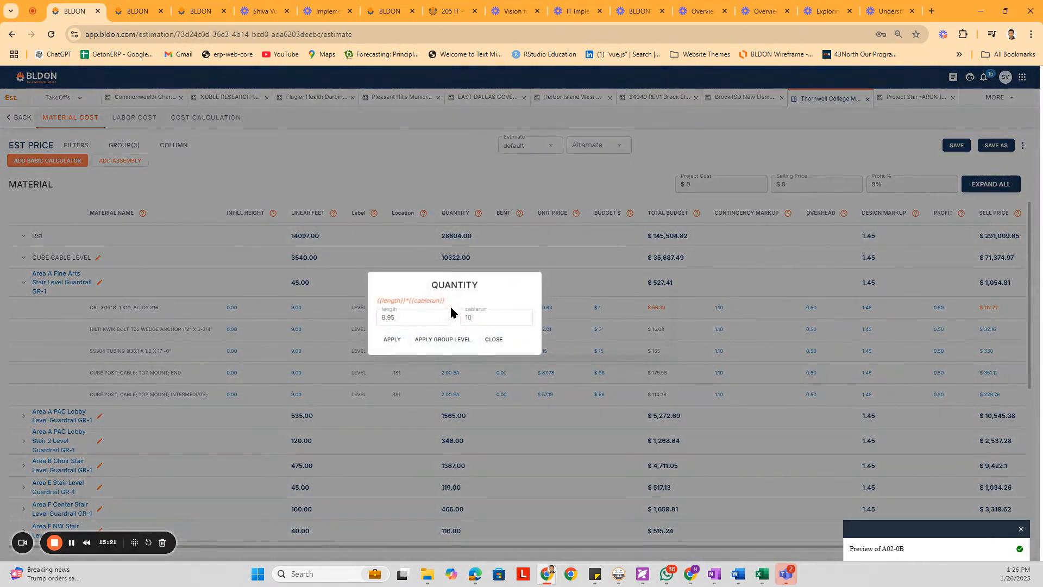
left_click(424, 339)
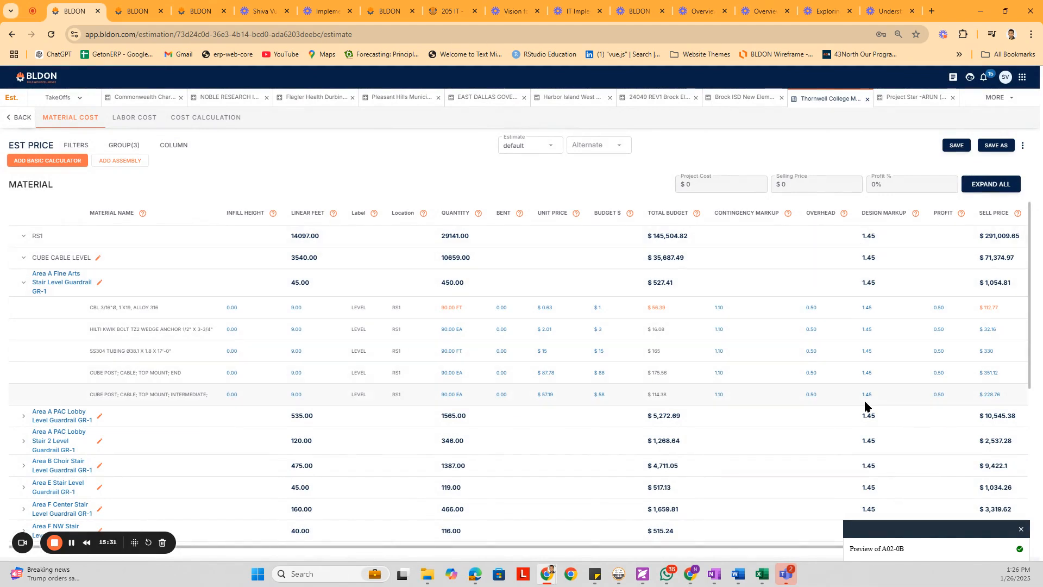
Examine the cable's labor productivity value and the total manhour column without changing them.
left_click_drag(700, 543, 806, 545)
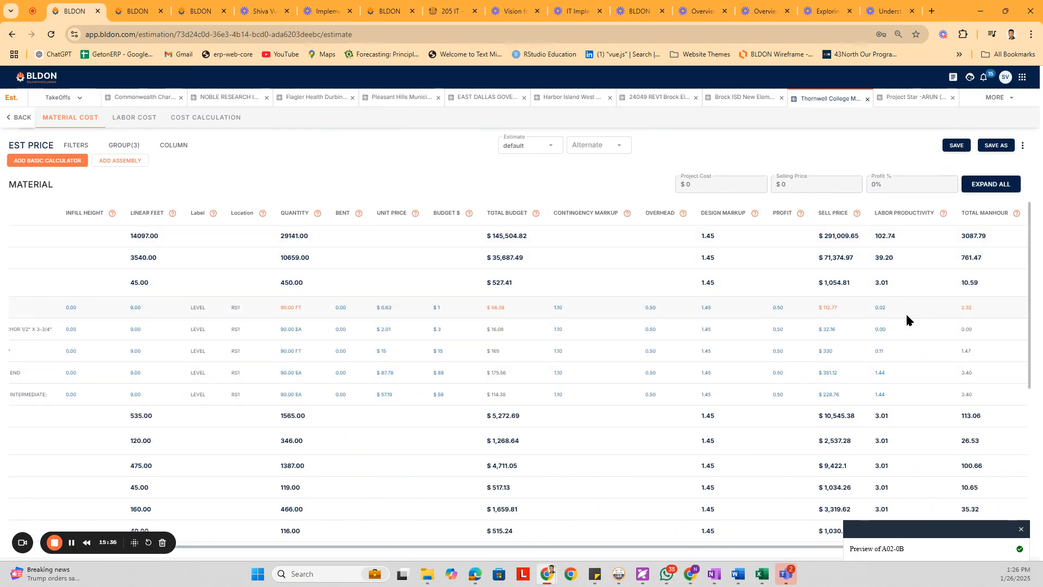
left_click(878, 309)
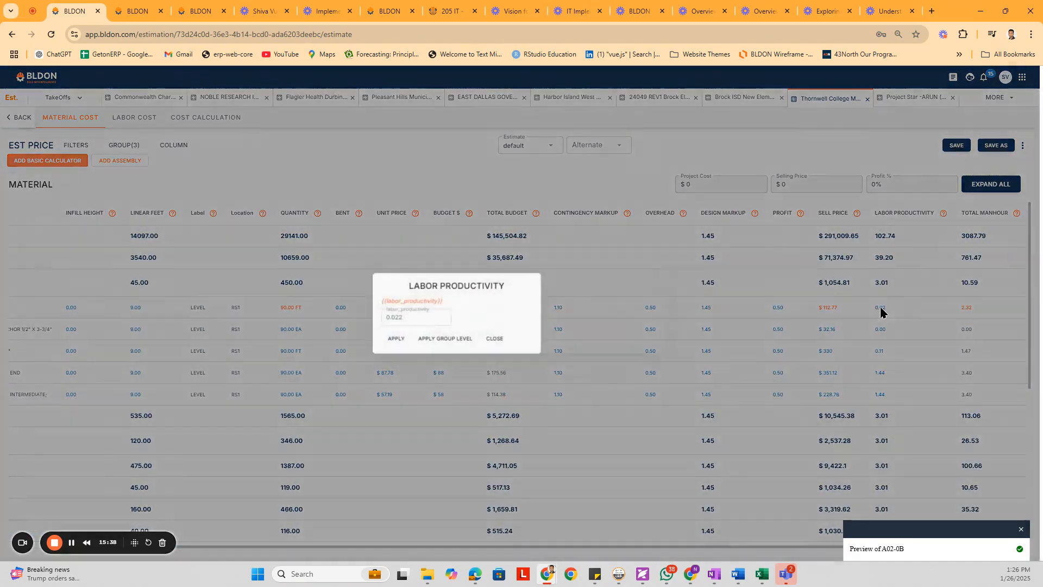
left_click(494, 339)
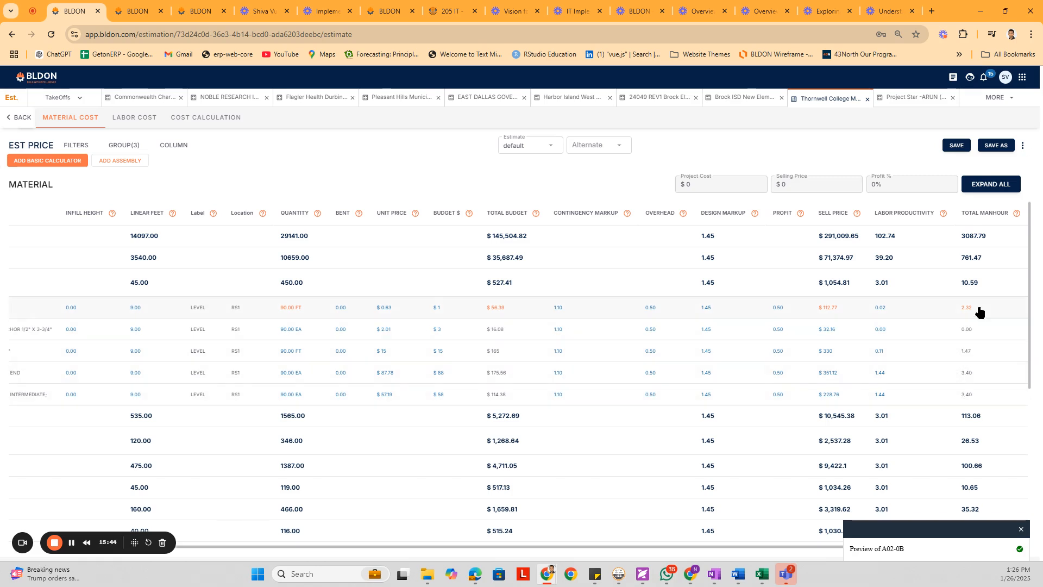
scroll(62, 336, "down", 1)
scroll(62, 336, "up", 1)
left_click_drag(278, 546, 94, 536)
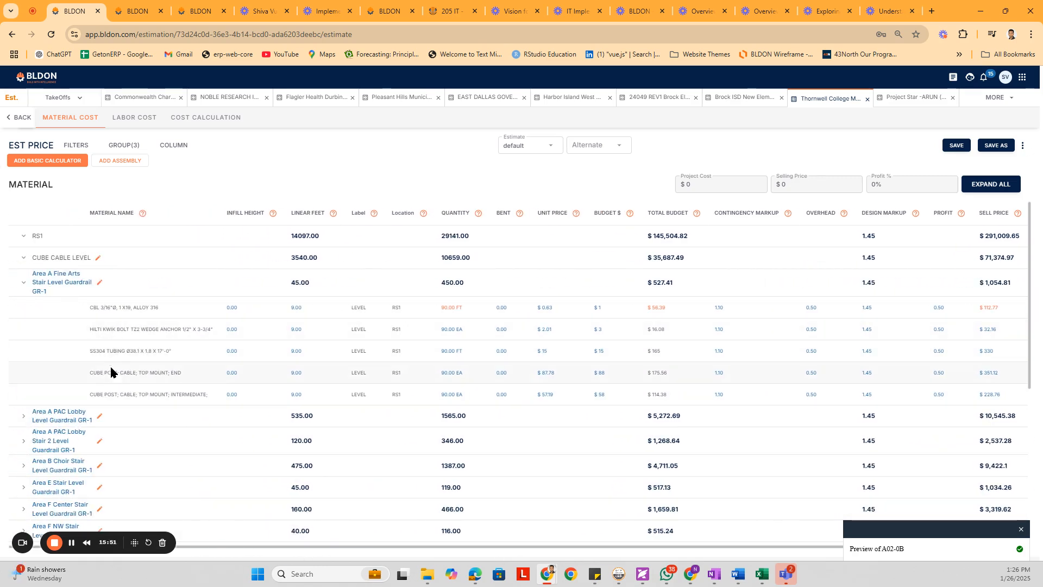
View the basic settings of the Area A Fine Arts Stair Level Guardrail GR-1 takeoff and close them without changes.
left_click(100, 284)
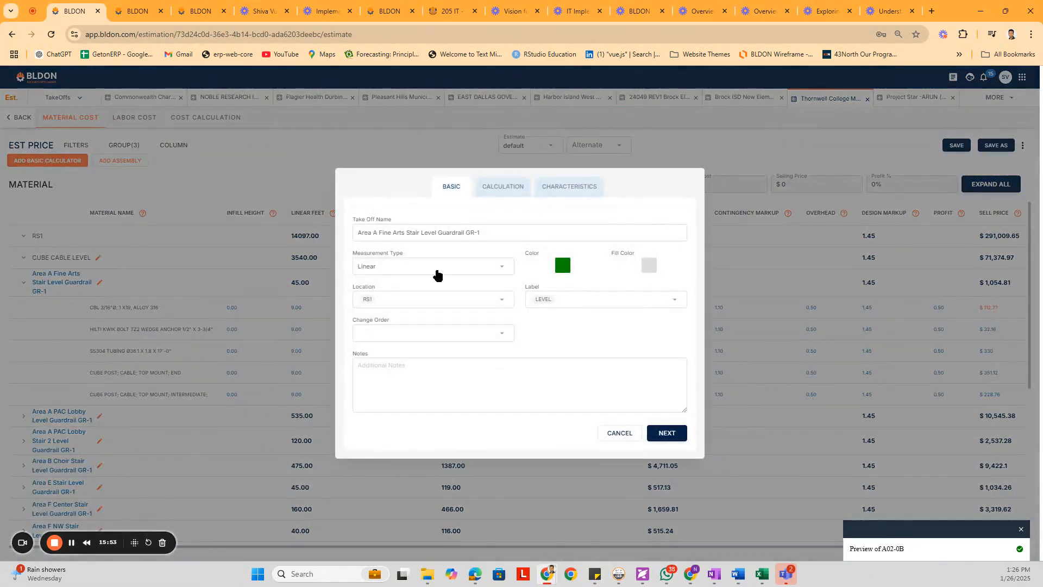
left_click(619, 432)
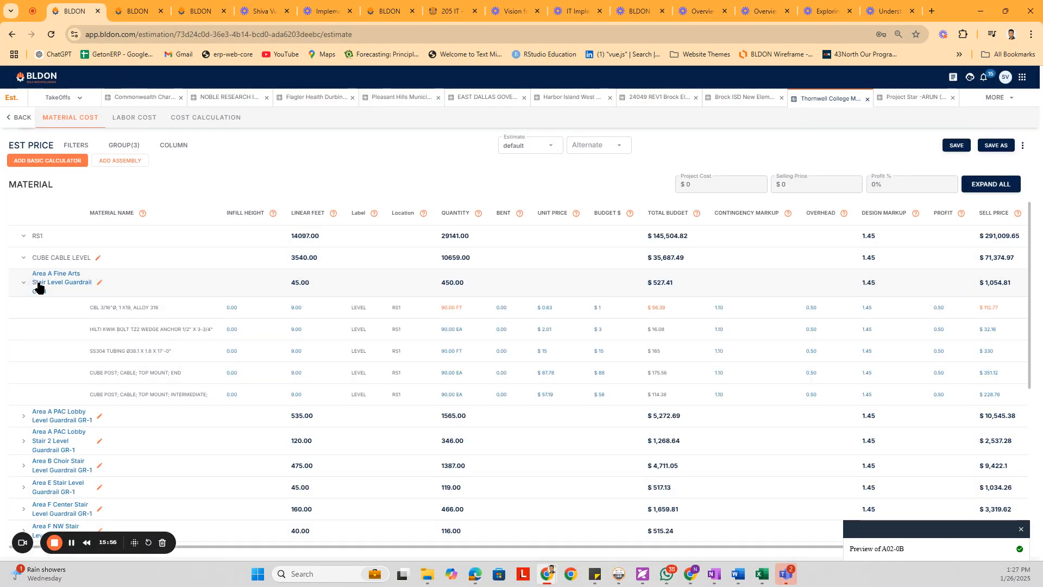
Apply the saved Summary column preference to the estimate's material table.
left_click(173, 145)
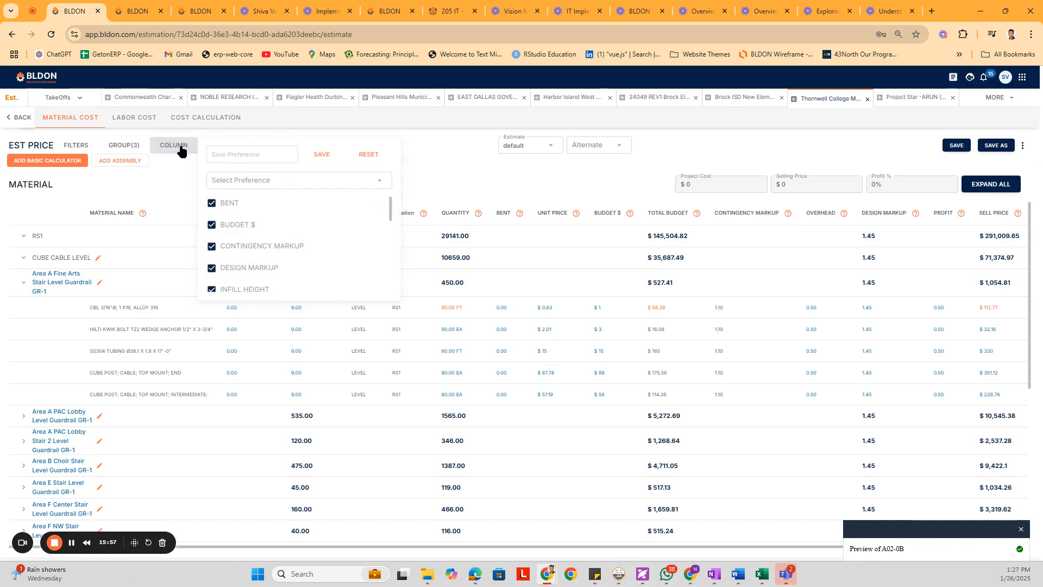
left_click(302, 185)
left_click(263, 186)
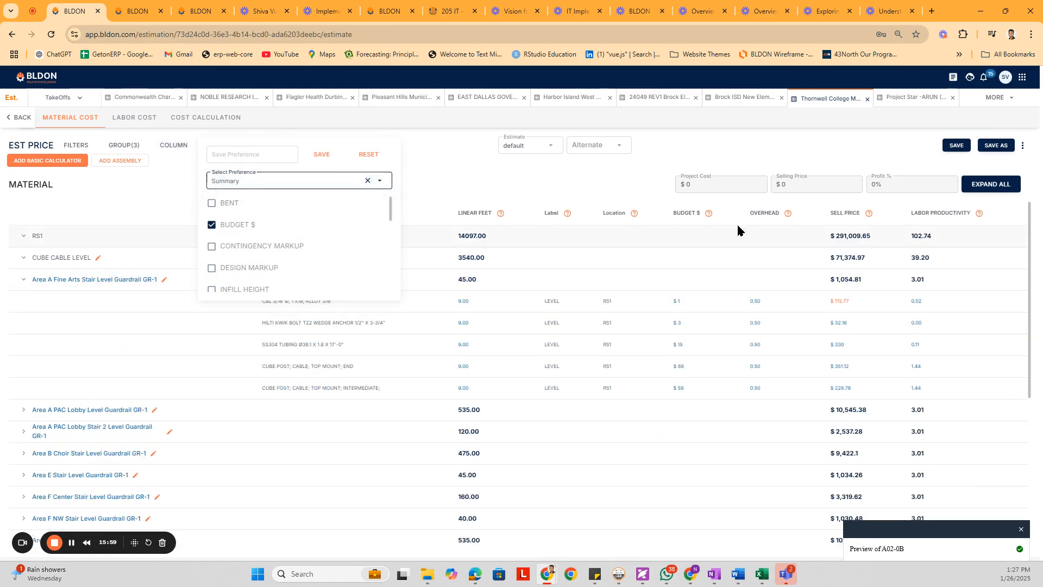
left_click(480, 190)
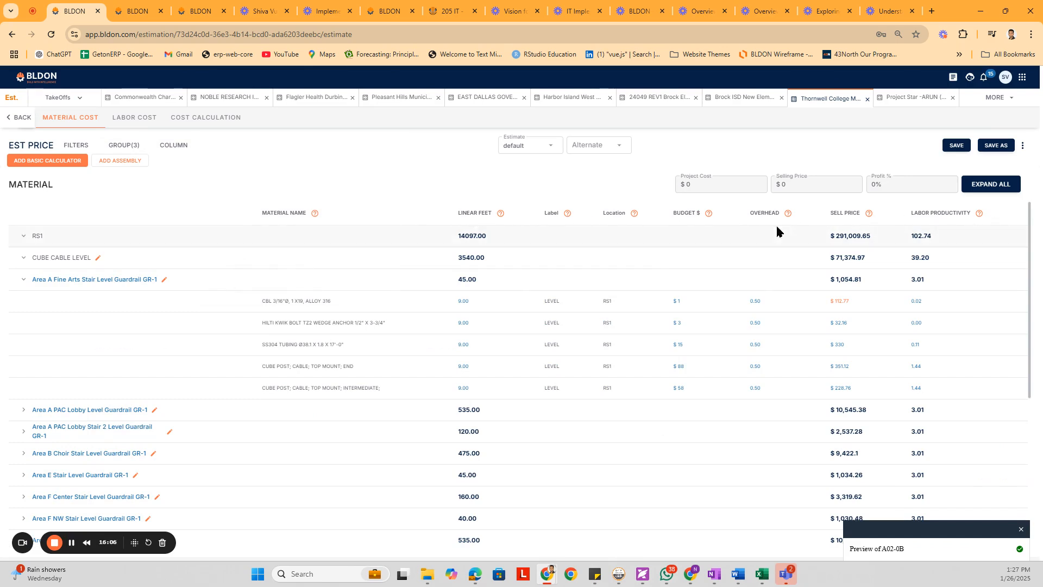
Reset the material table's column preference so that the full default set of columns is selected.
left_click(172, 148)
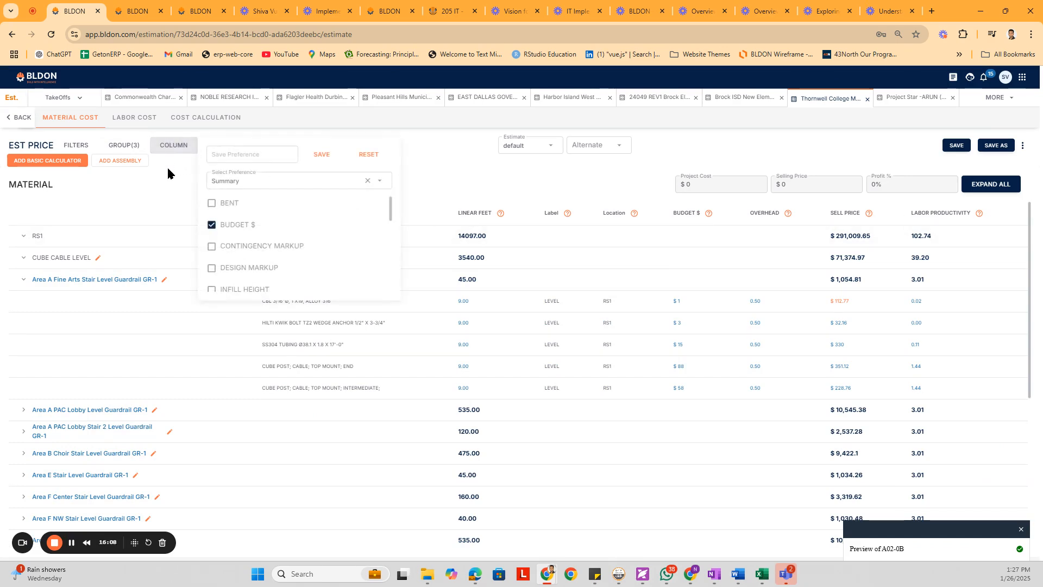
left_click(250, 156)
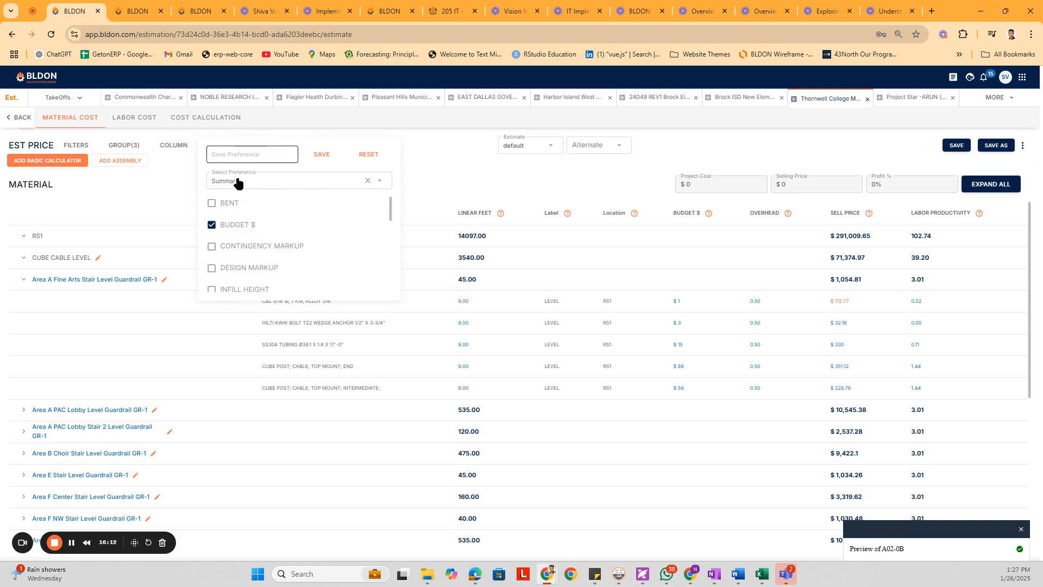
left_click(188, 181)
left_click(368, 155)
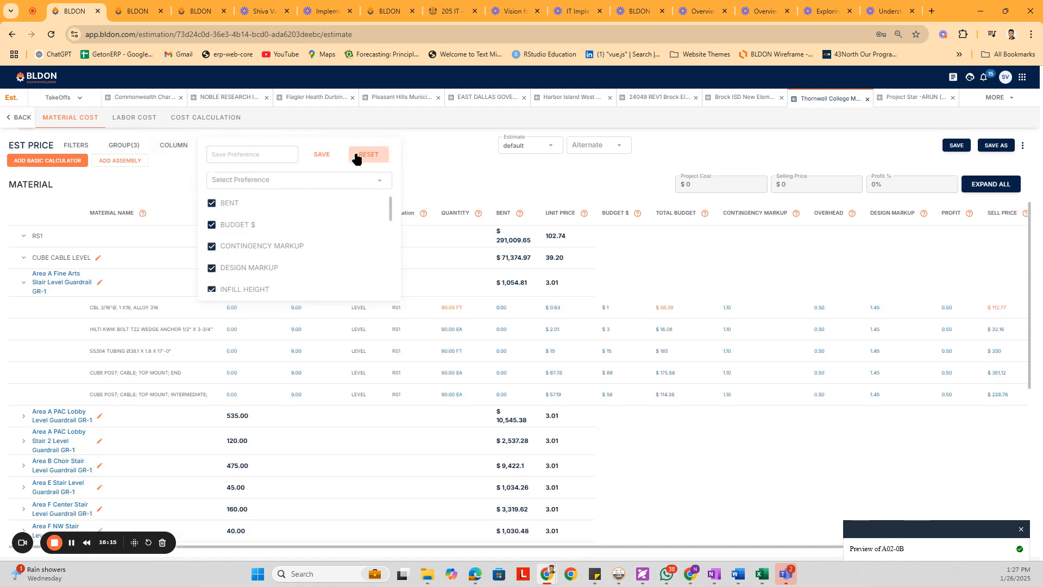
left_click(155, 204)
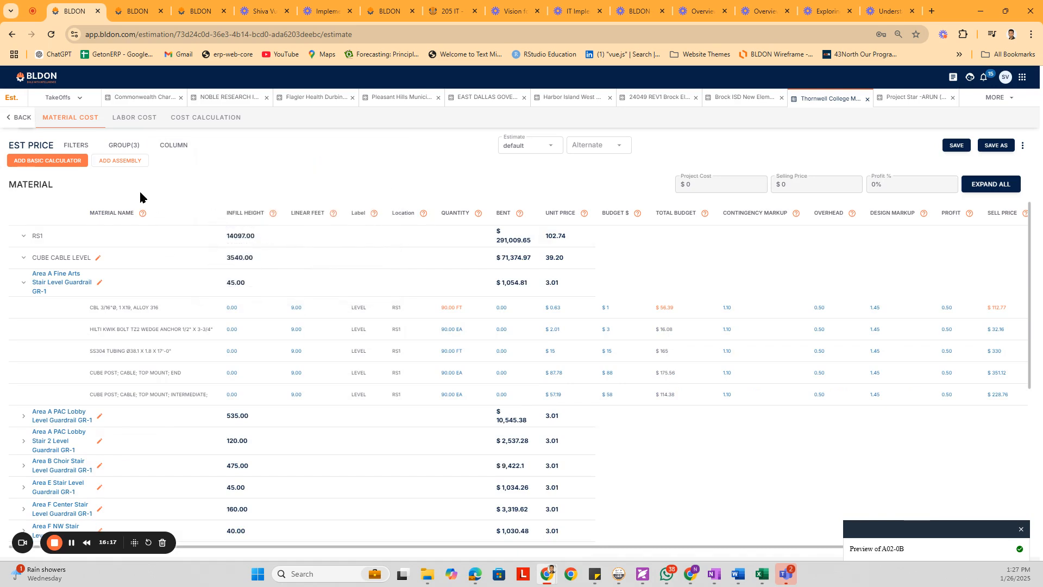
Look through the fields by which the material table can be grouped, without changing the grouping.
left_click(126, 146)
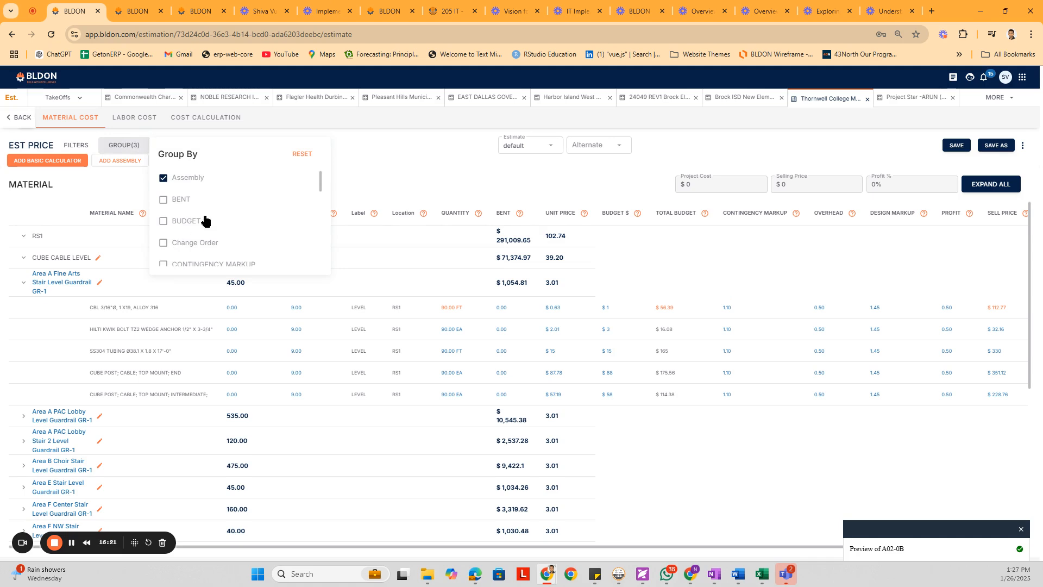
scroll(213, 227, "down", 2)
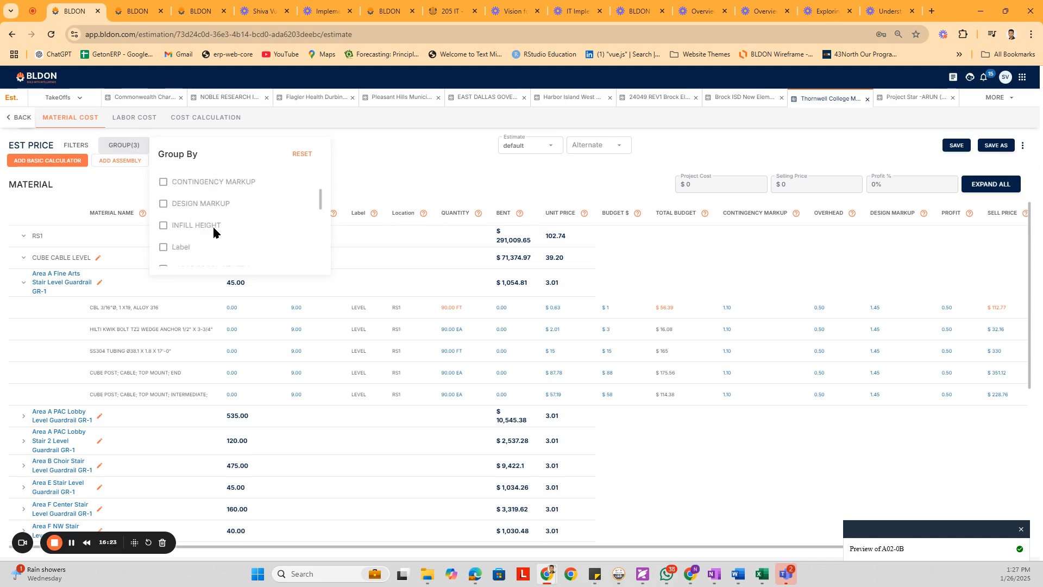
left_click(430, 173)
Filter the material table by the FSR assembly and expand the RS1, RS2 and RS3 groups.
left_click(76, 145)
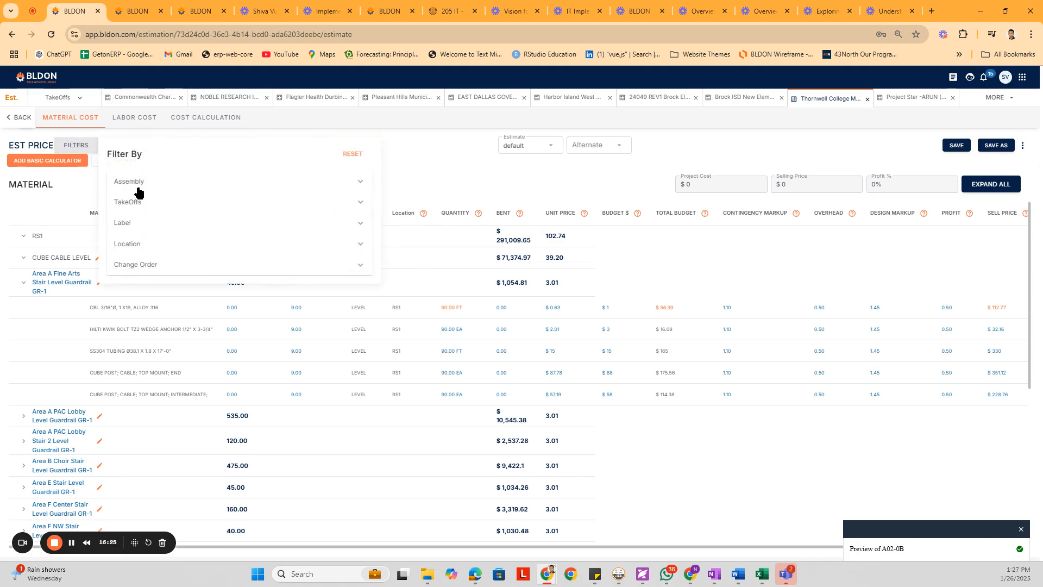
left_click(138, 190)
left_click(120, 270)
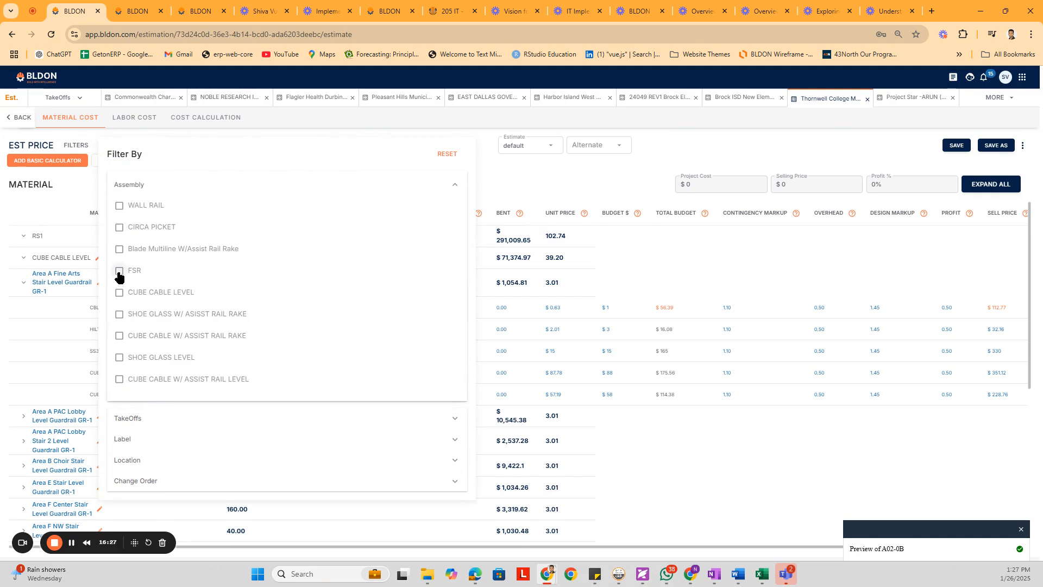
left_click(43, 281)
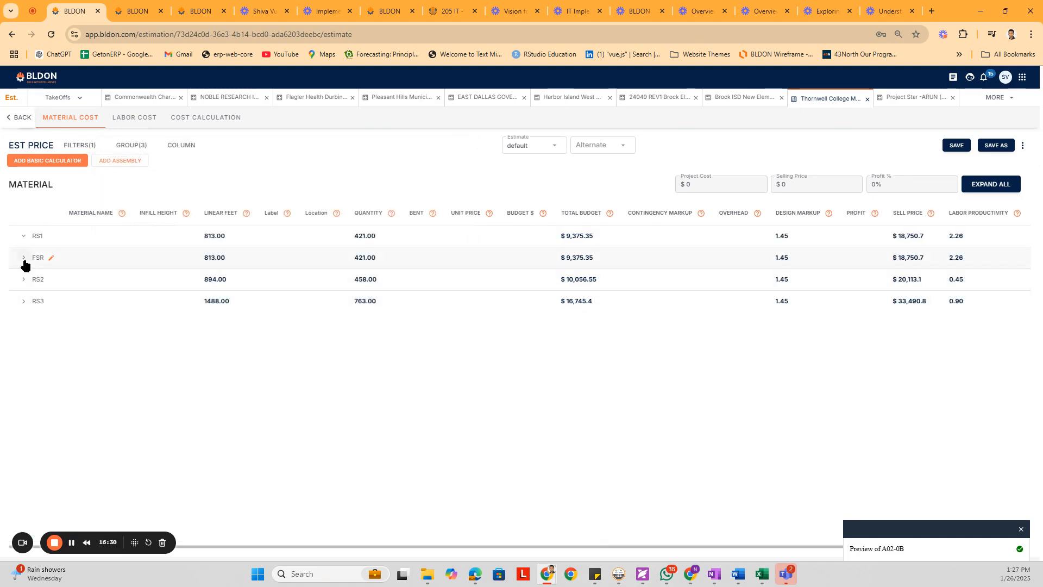
left_click(22, 280)
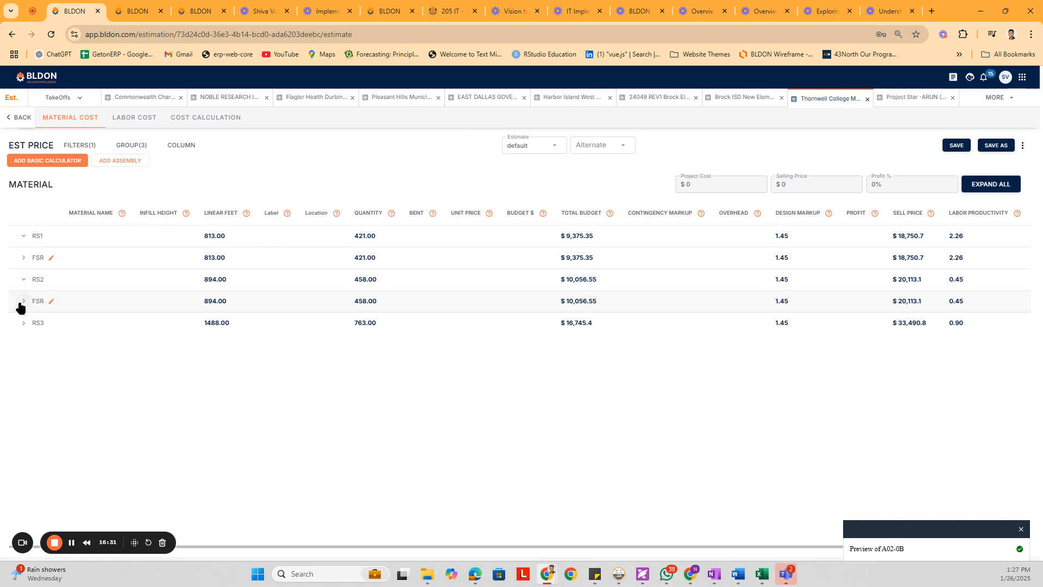
left_click(22, 323)
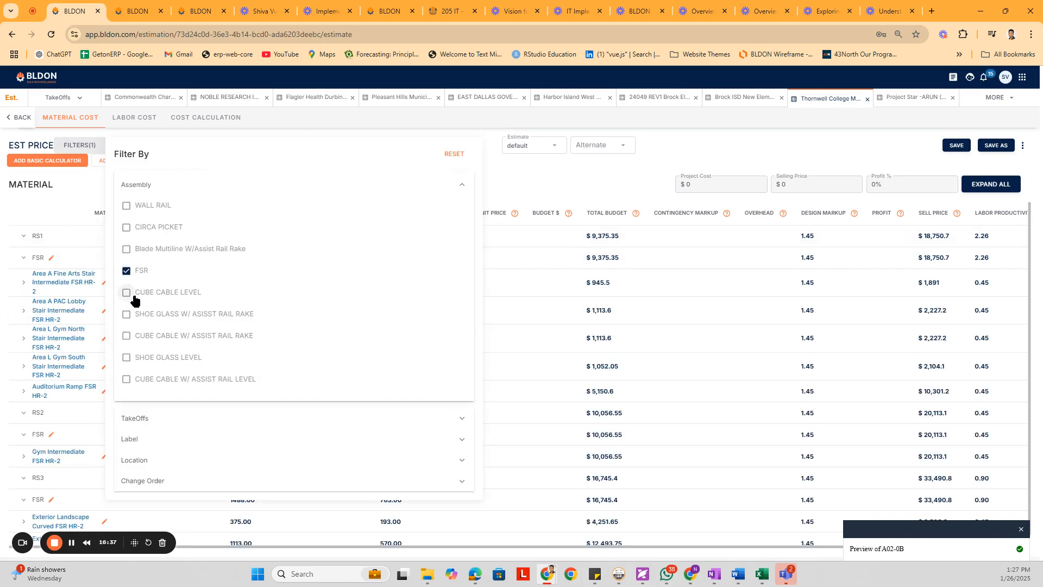
Filter the material table by only the SHOE GLASS W/ ASISST RAIL RAKE assembly and expand it down to the Gym Rake Guardrail w/assist GR-2H materials.
left_click(128, 294)
left_click(125, 315)
left_click(126, 293)
left_click(126, 271)
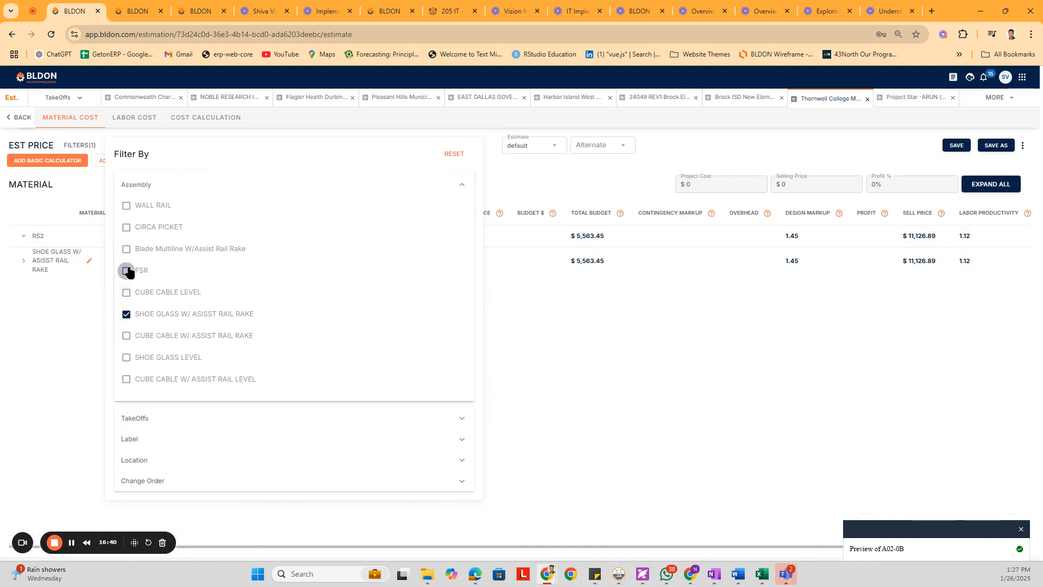
left_click(98, 323)
left_click(25, 261)
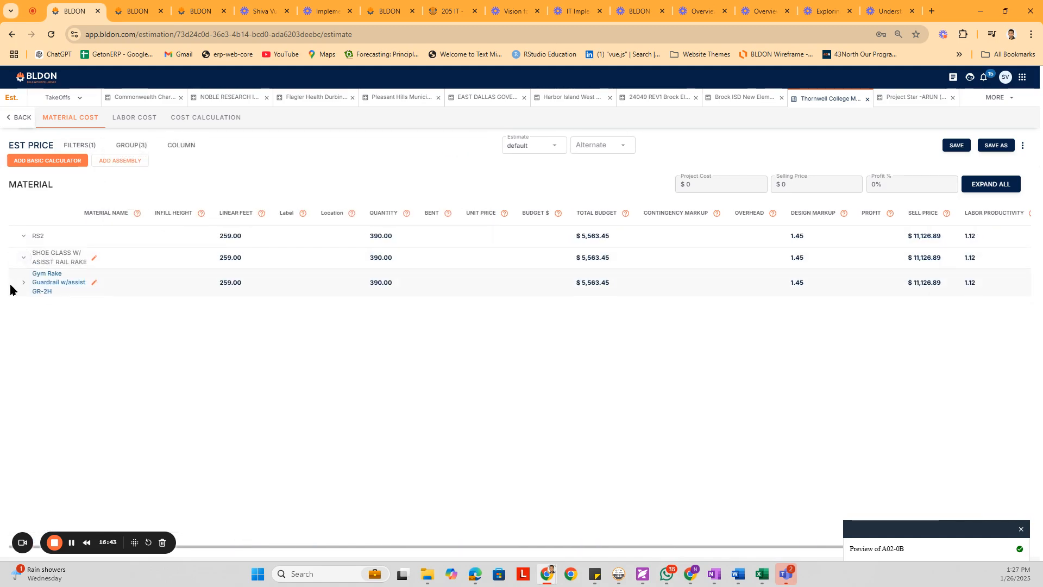
left_click(22, 283)
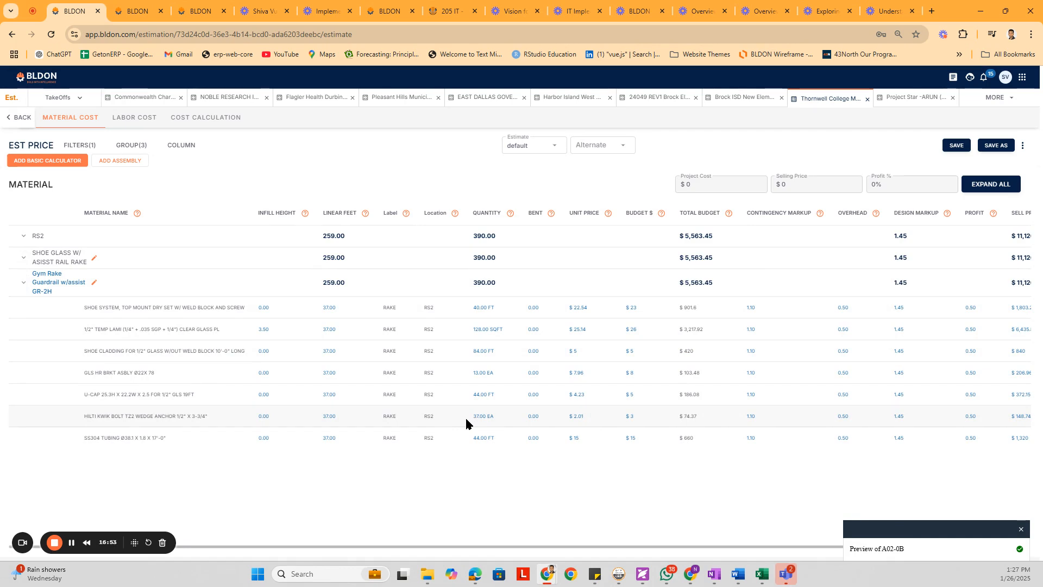
Open the estimate's labor cost and look over the labor component, crew, assembly labor and non-labor cost sections.
left_click(142, 121)
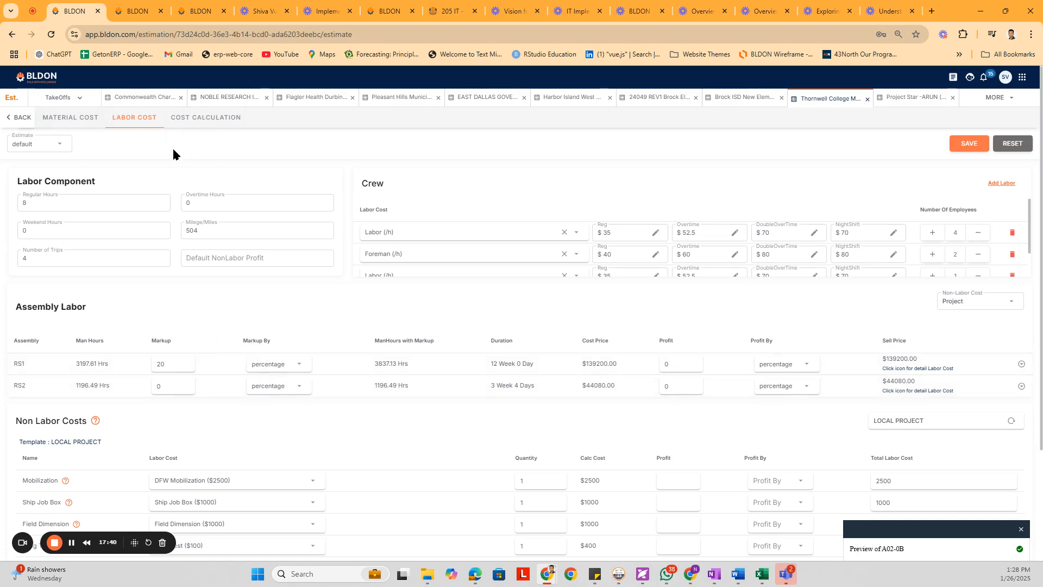
scroll(200, 344, "down", 3)
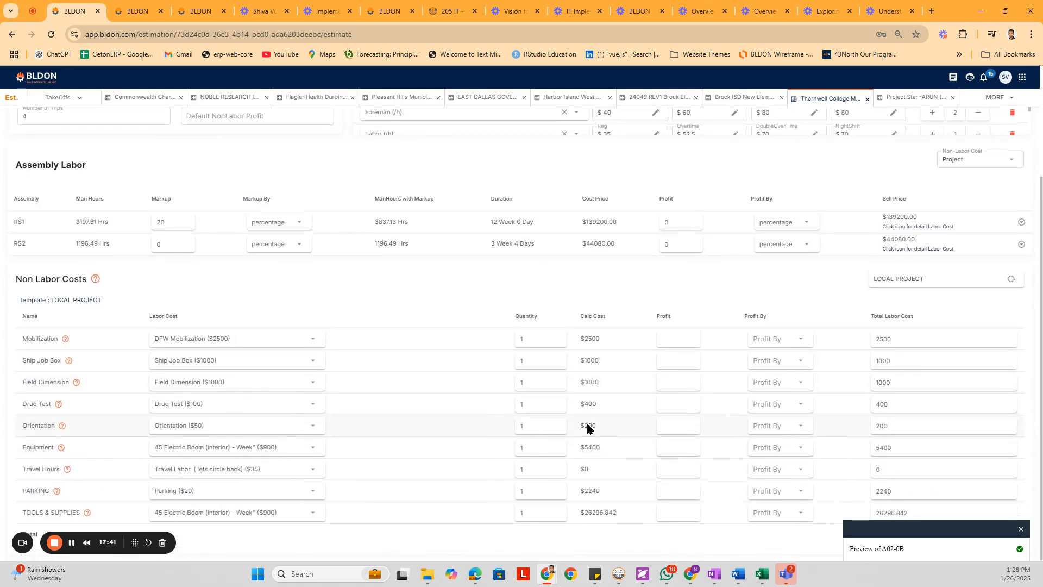
scroll(140, 198, "up", 3)
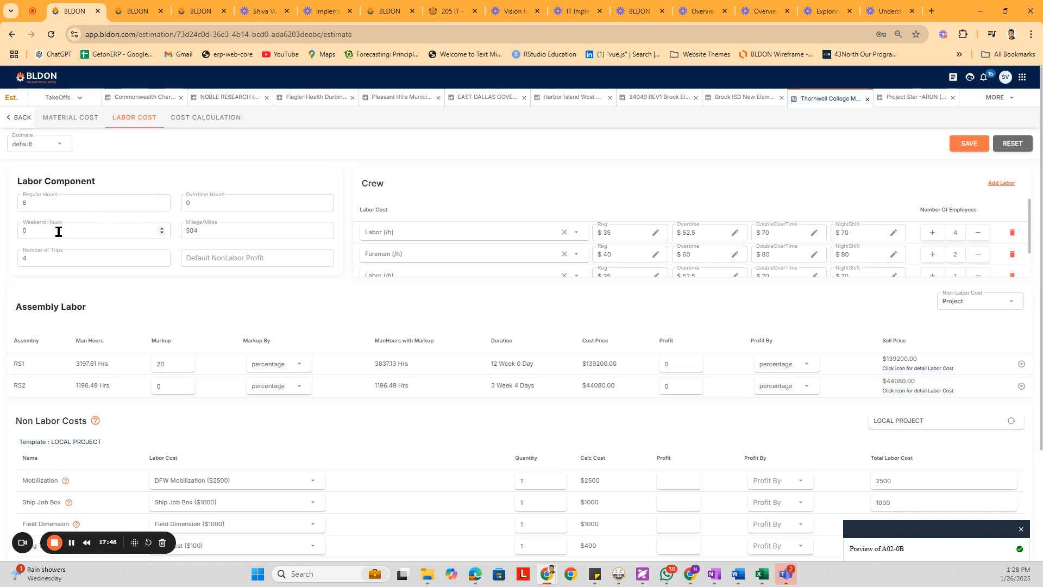
Check the RS1 duration and the crew list, and set the labor component's overtime hours to 4.
double_click(194, 207)
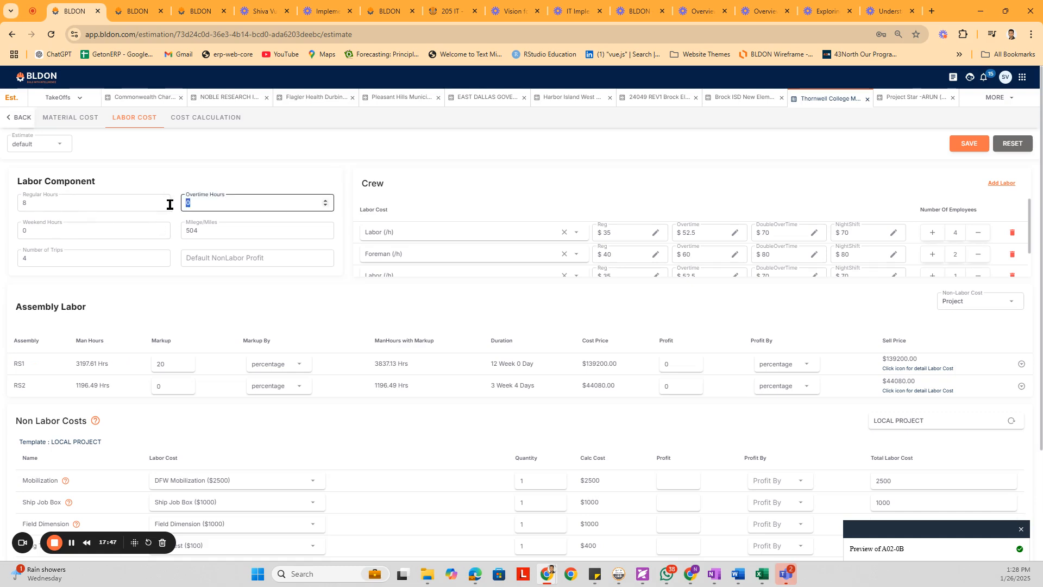
left_click_drag(489, 369, 531, 373)
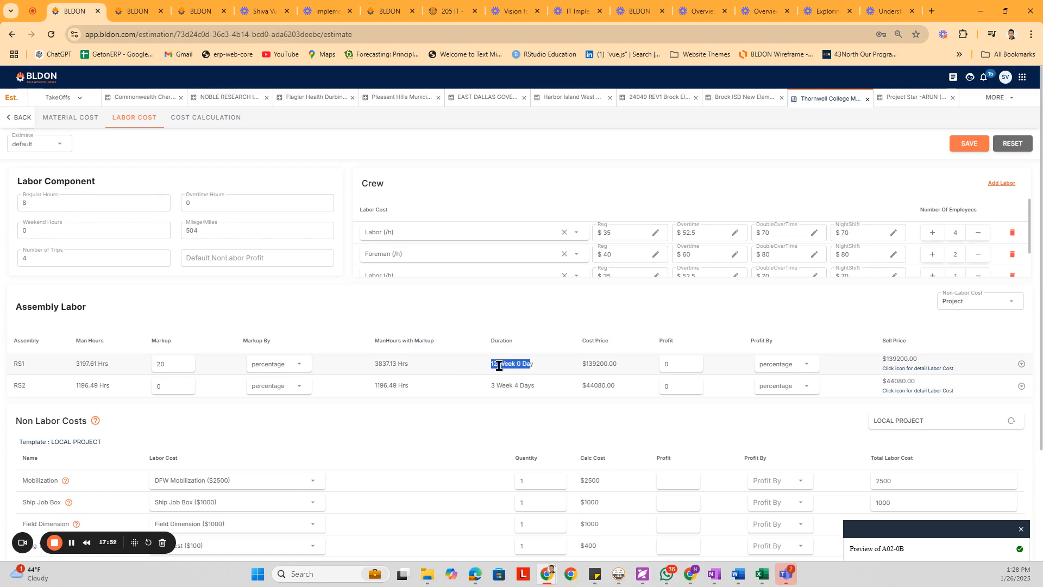
scroll(972, 250, "down", 1)
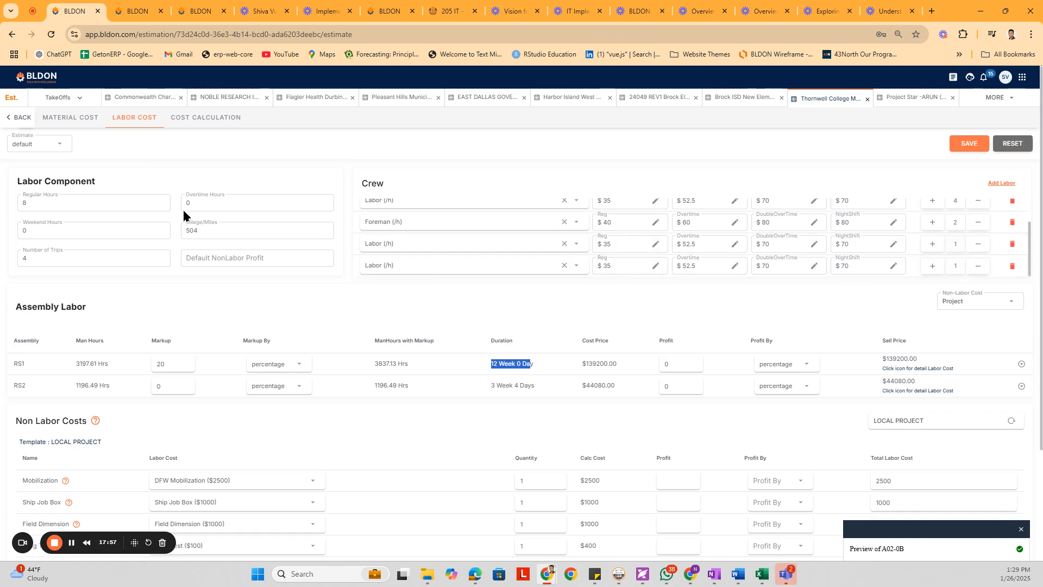
left_click(197, 203)
type("4")
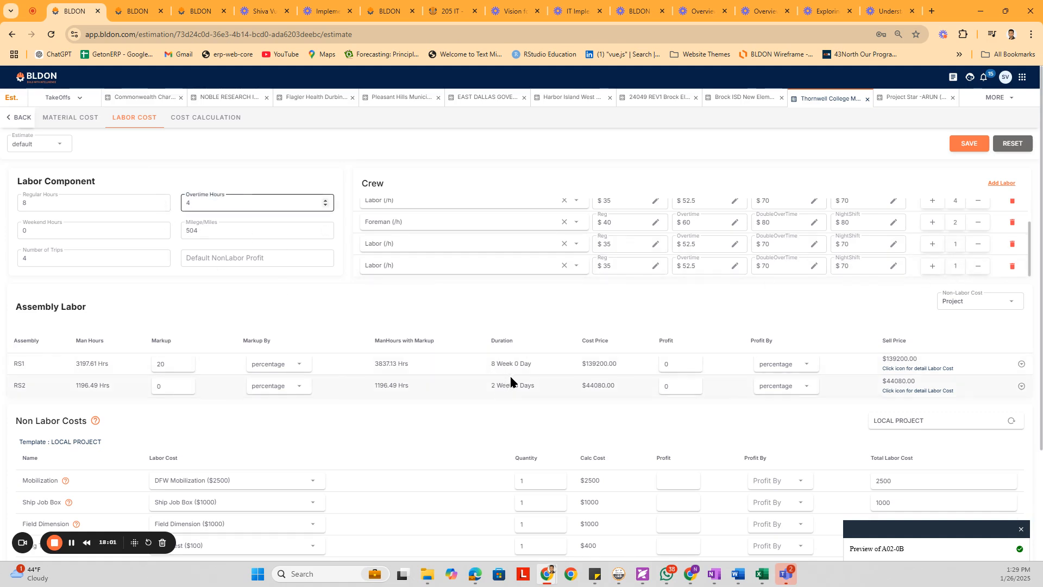
Switch the non-labor cost template to AUSTIN PROJECTS and back to LOCAL PROJECT.
scroll(946, 348, "down", 3)
left_click(941, 286)
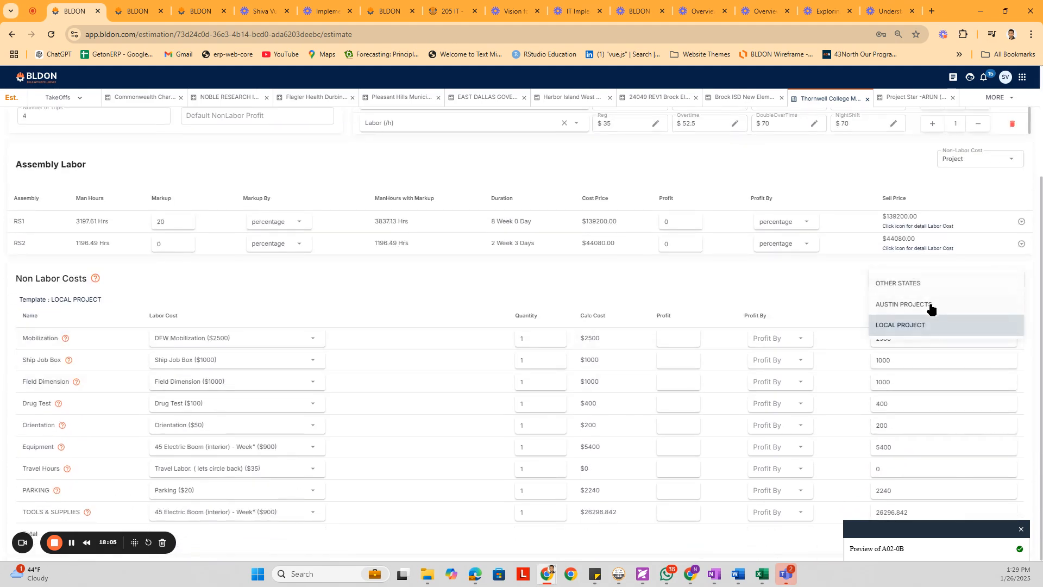
left_click(930, 303)
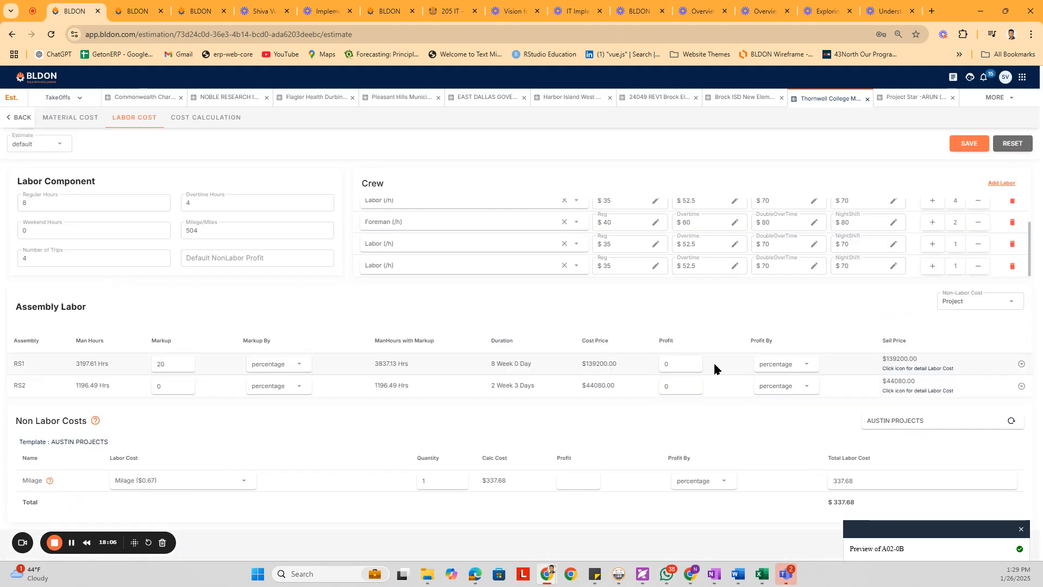
left_click(908, 426)
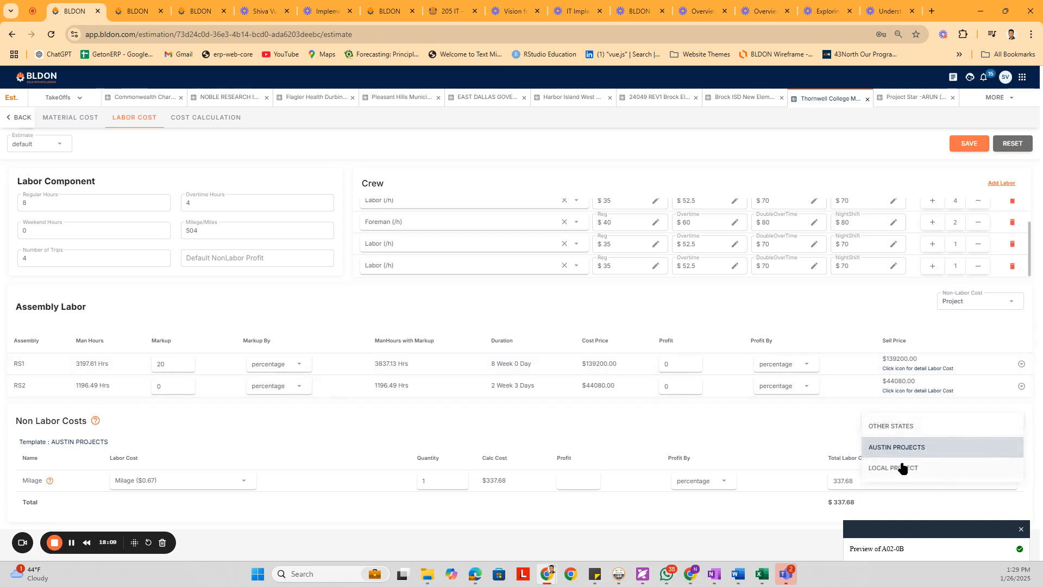
left_click(901, 467)
scroll(109, 367, "down", 3)
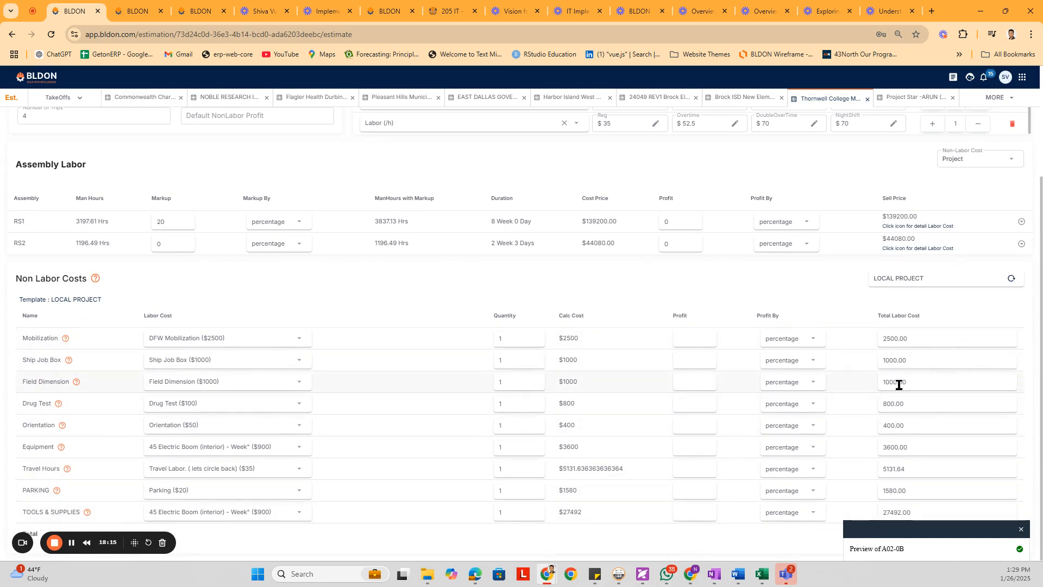
Apply the OTHER STATES template to the non-labor costs and review its cost items, including parking and flight.
left_click(945, 279)
left_click(911, 282)
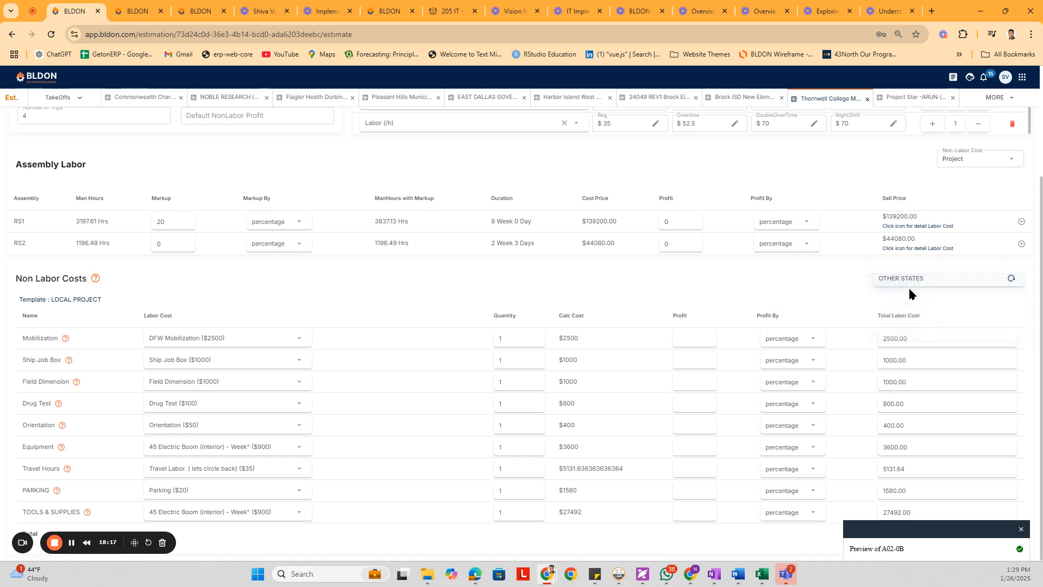
scroll(147, 408, "down", 2)
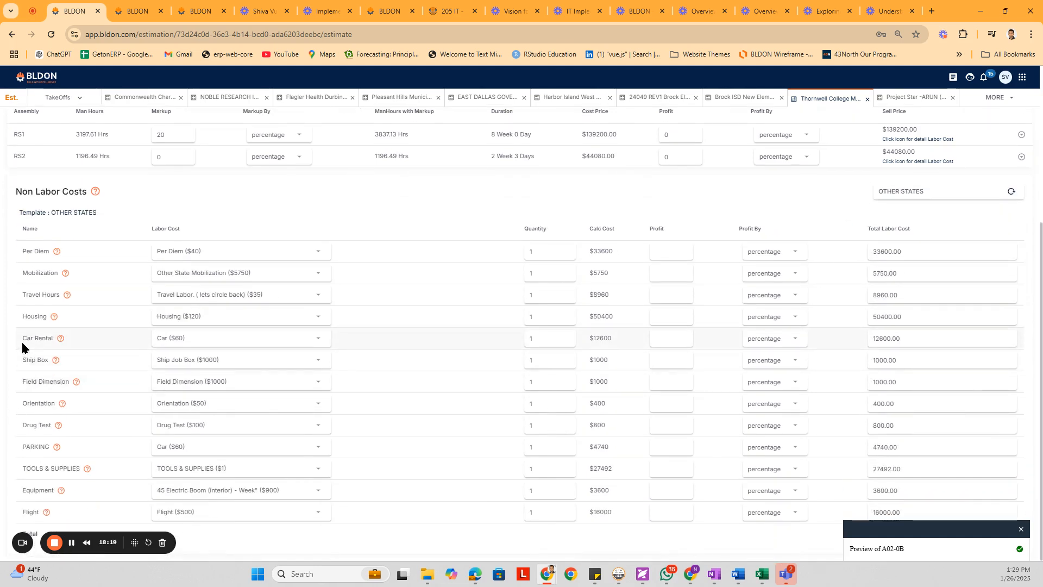
left_click_drag(21, 448, 42, 448)
left_click_drag(21, 511, 37, 511)
scroll(140, 449, "up", 5)
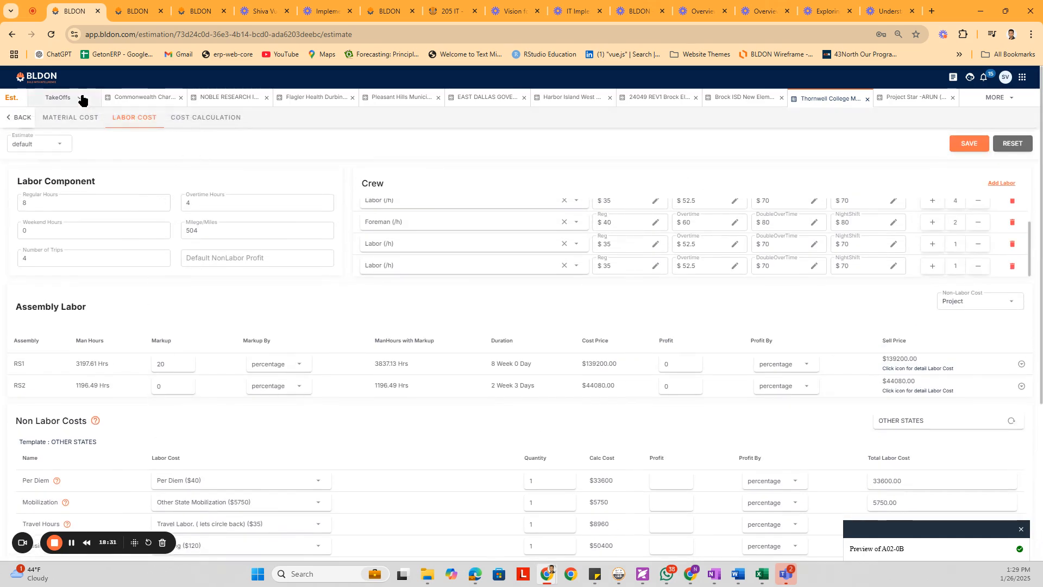
Switch to the browser tab with the Trinity plan sheet and open the Estimation project list there.
left_click(146, 20)
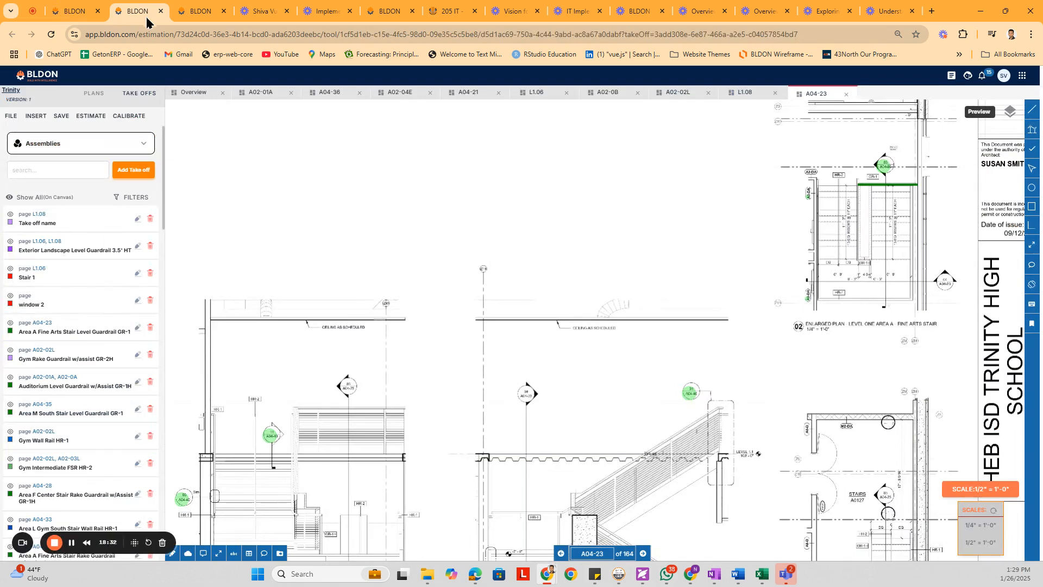
left_click(1022, 76)
left_click(901, 277)
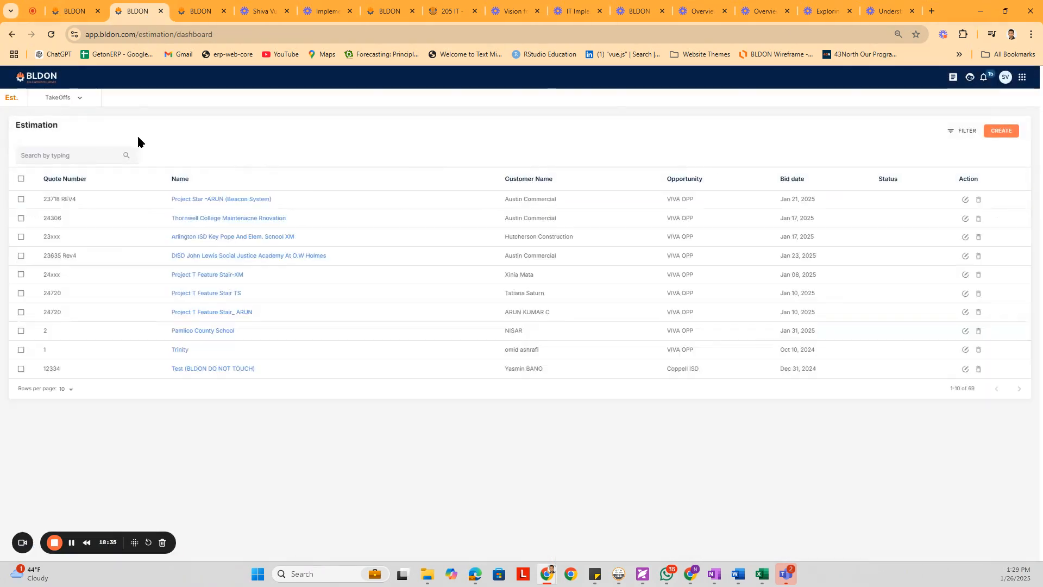
Open the Trinity estimation project's quotes and open the first quote in the list.
left_click(181, 351)
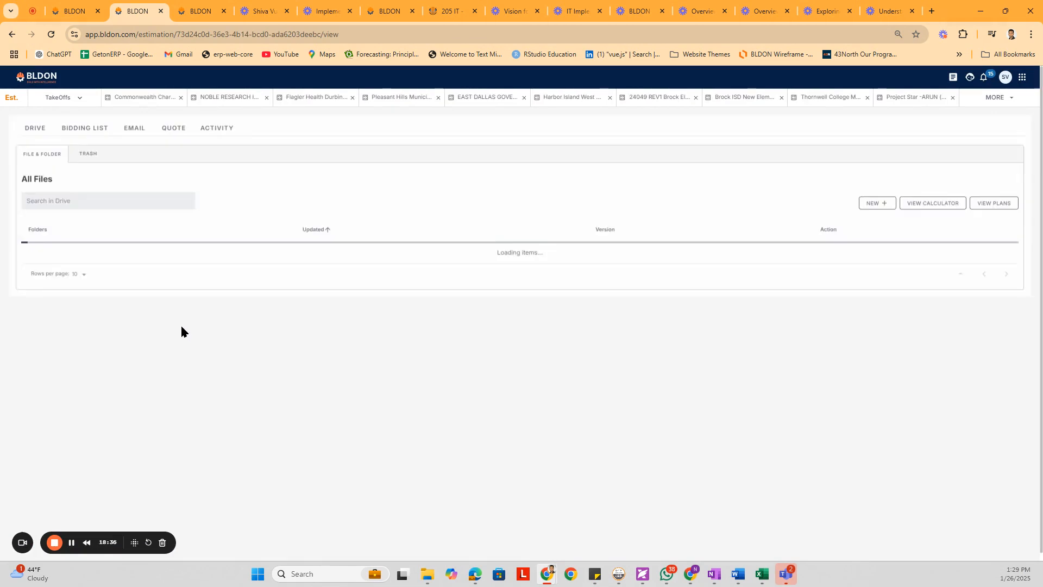
left_click(161, 131)
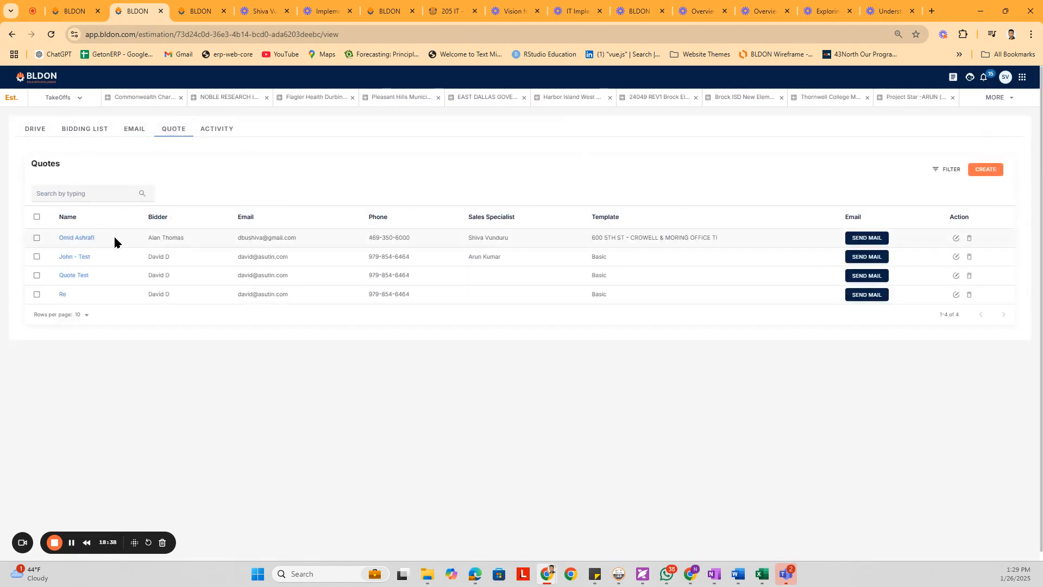
left_click(73, 238)
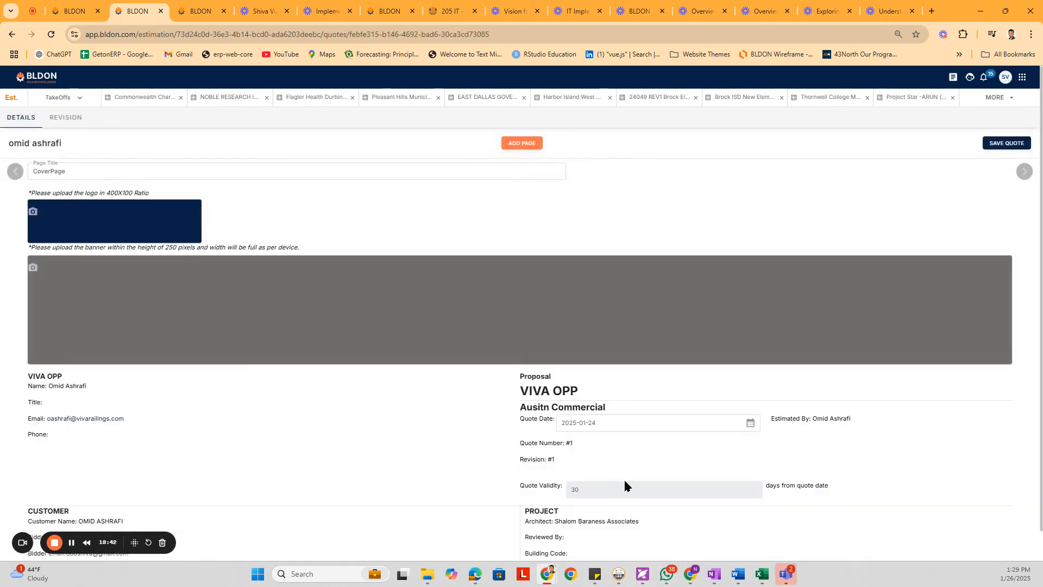
Page through the quote's pages, starting from the cover page.
left_click(1027, 173)
left_click(1027, 173)
left_click(1026, 173)
left_click(1027, 173)
left_click(1027, 173)
Download the quote's active revision as a PDF and read through its railing specifications, item lists and material prices.
left_click(66, 119)
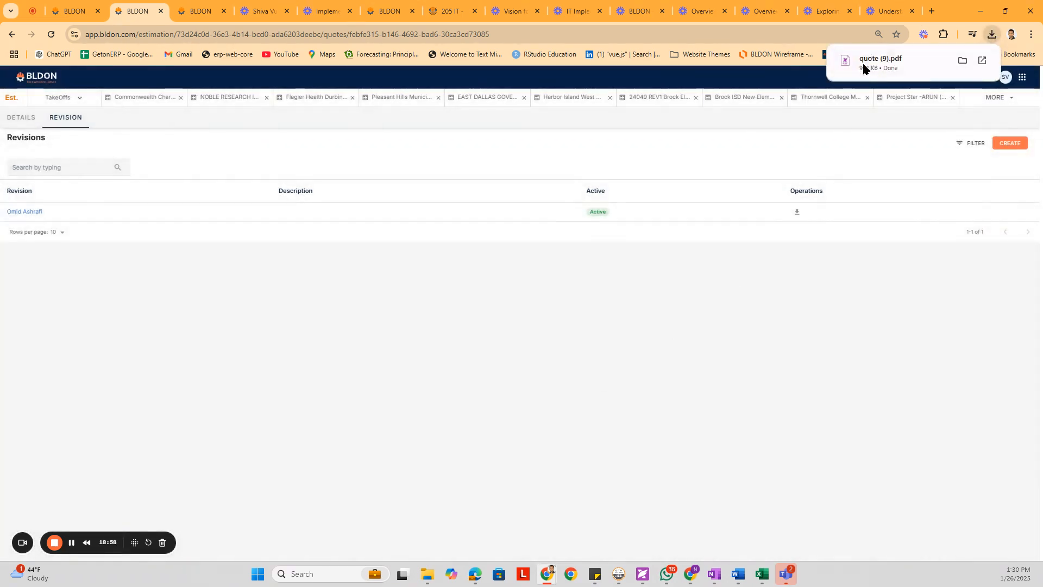
left_click(868, 63)
scroll(543, 326, "down", 15)
scroll(543, 330, "down", 1)
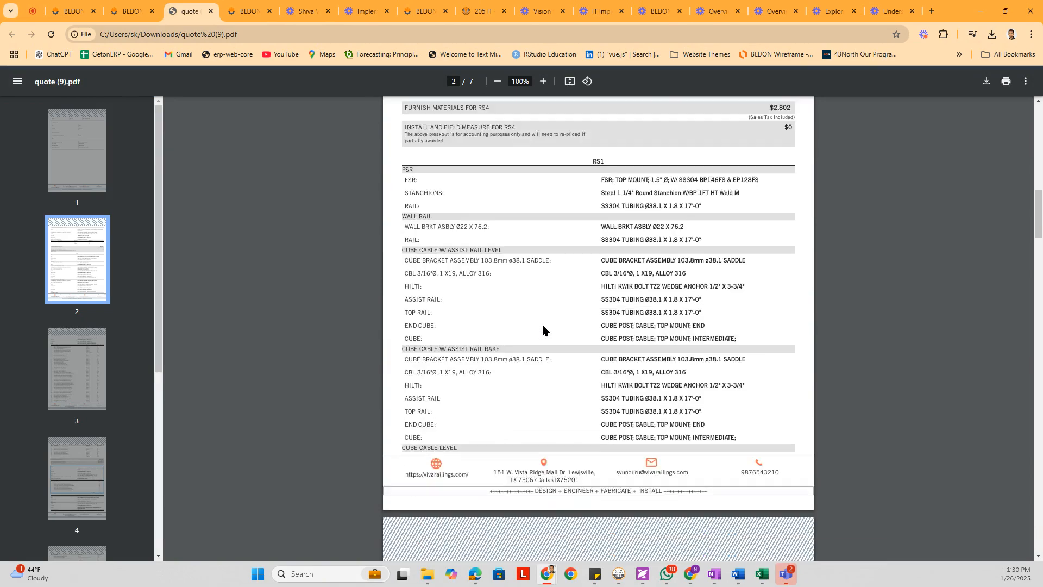
scroll(544, 331, "down", 18)
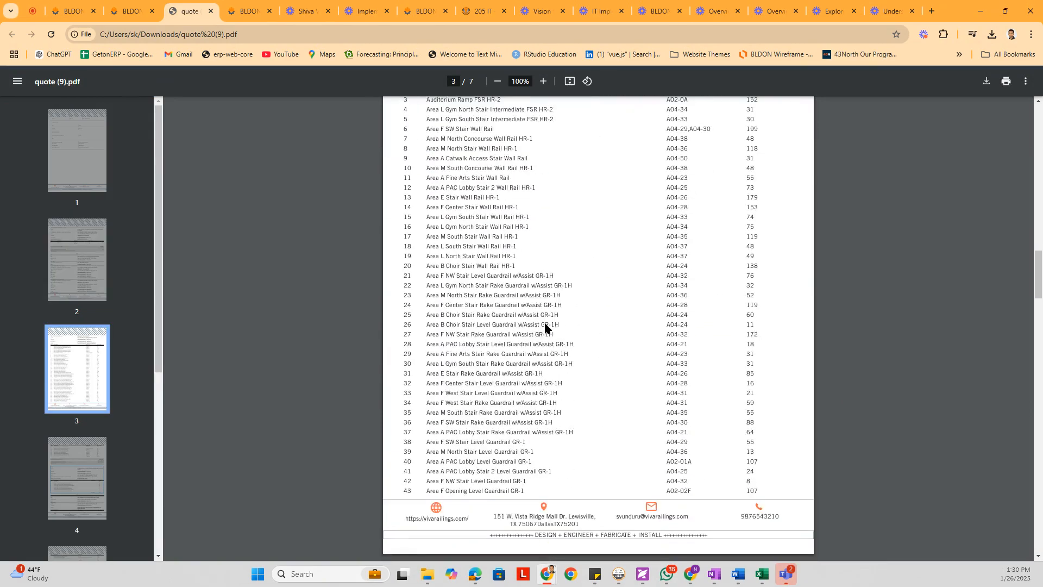
scroll(545, 326, "down", 15)
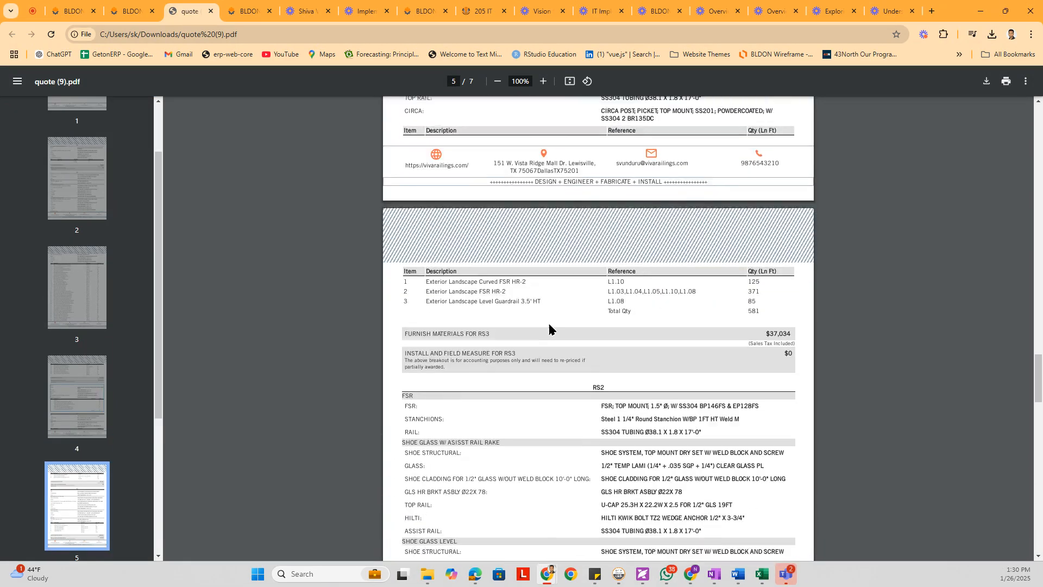
Return from the PDF to the project estimate's cost calculation and export the cost code report.
left_click(132, 12)
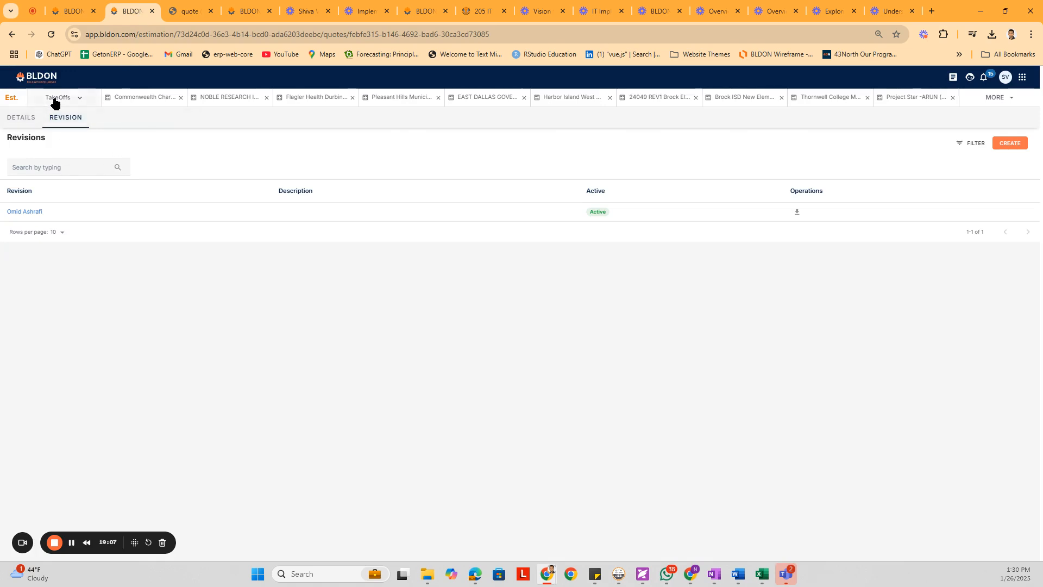
left_click(36, 118)
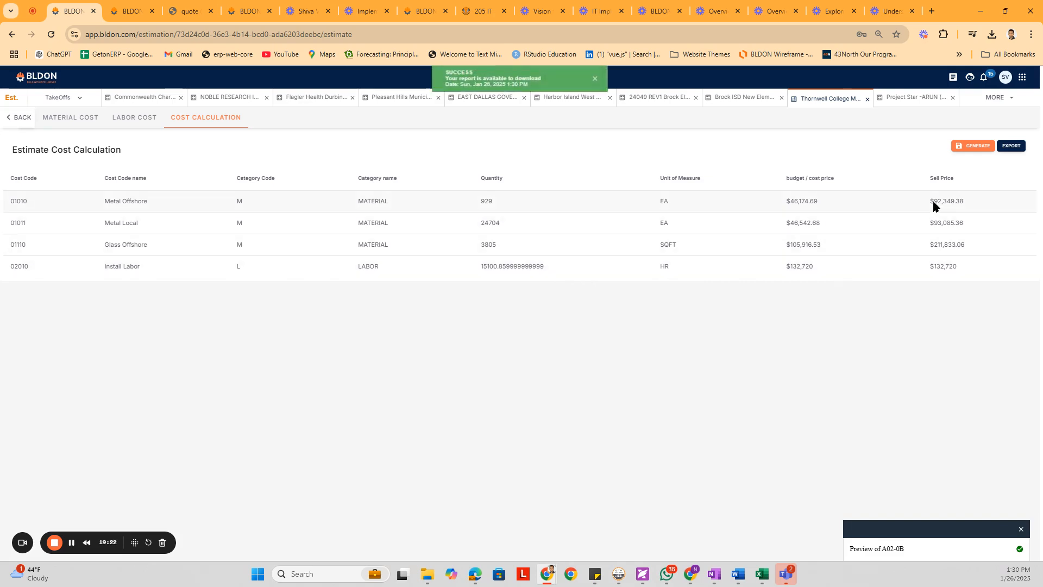
left_click(1005, 146)
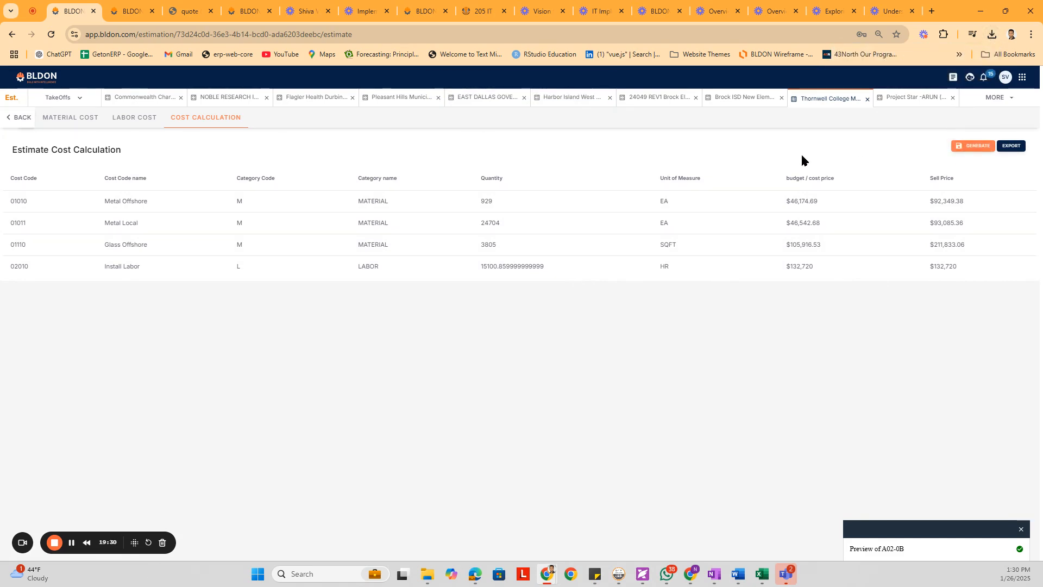
Switch to the Project Management application and open its project list from the dashboard.
left_click(1021, 78)
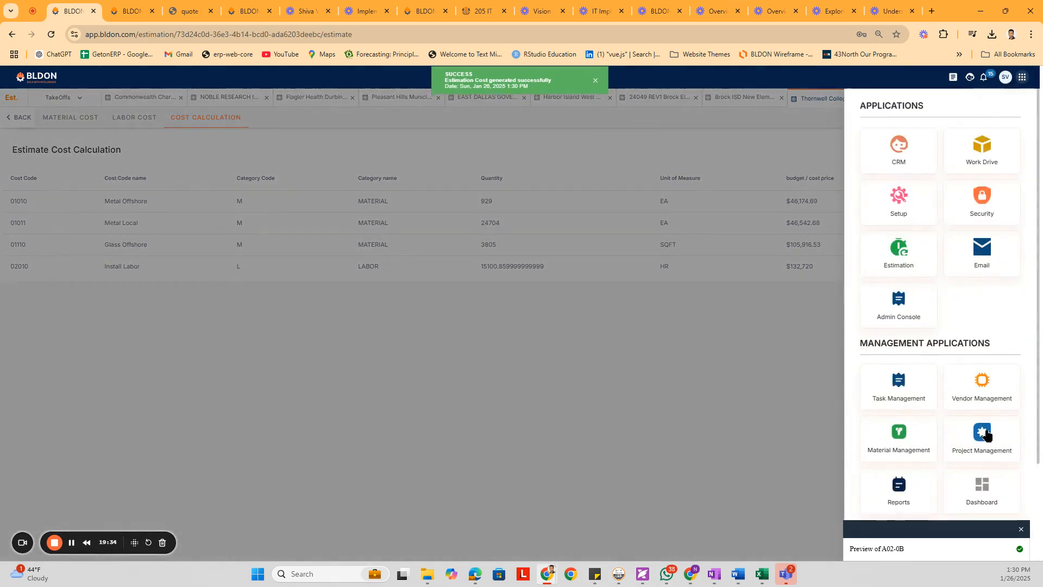
left_click(981, 434)
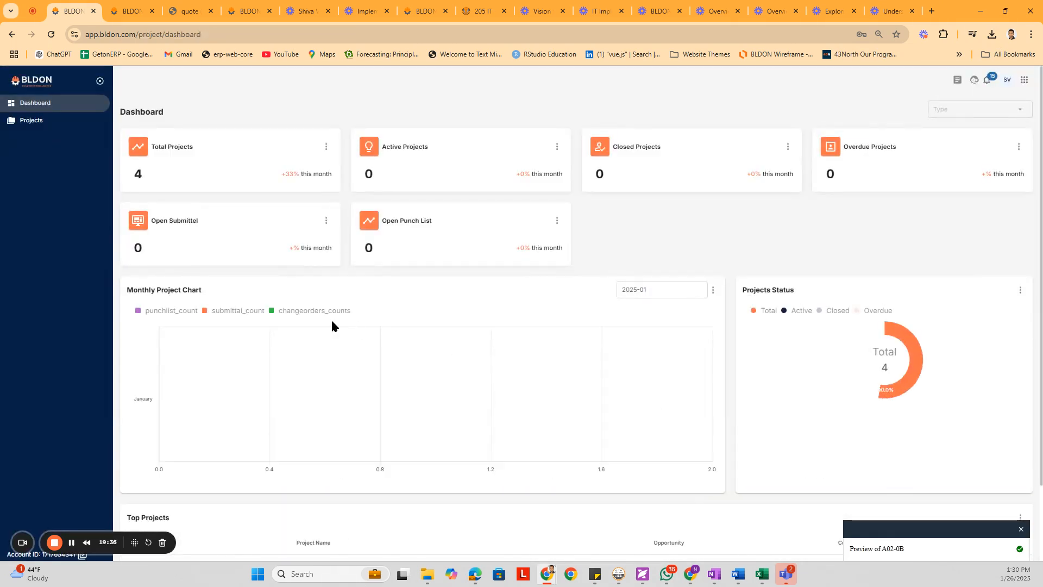
left_click(20, 121)
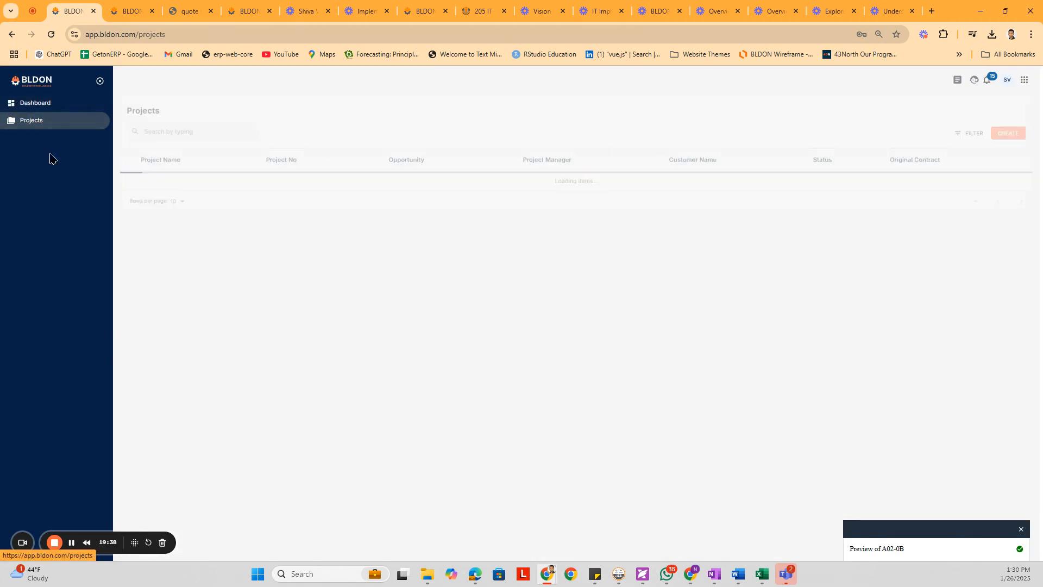